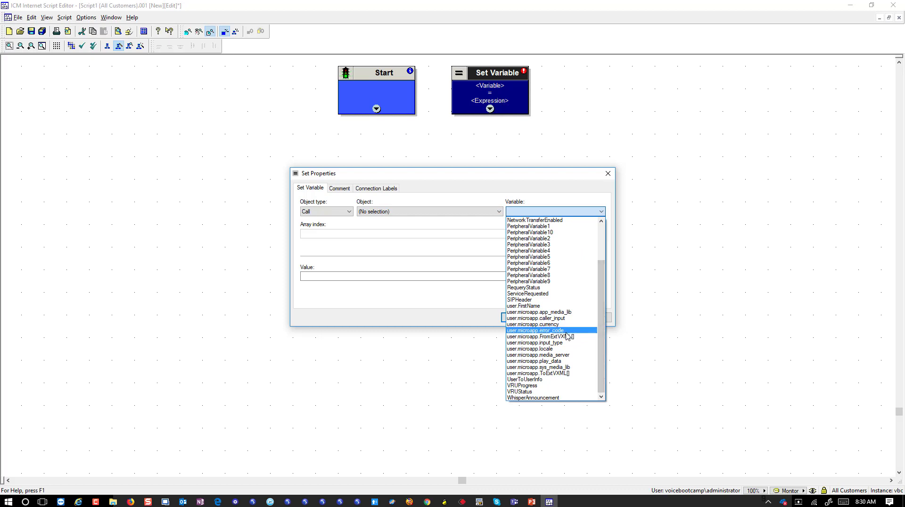
{"action": "left_click", "coordinate": [566, 355]}
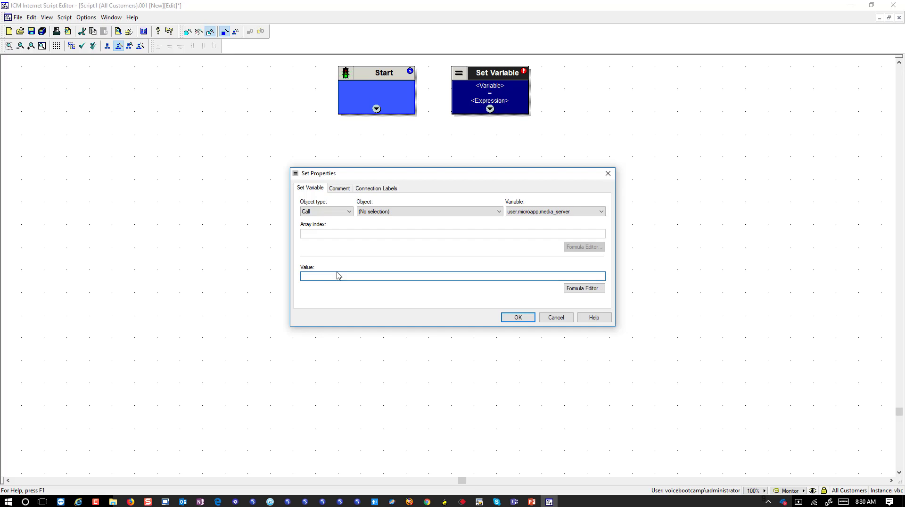
{"action": "type", "text": "\"http://142.100.64.52"}
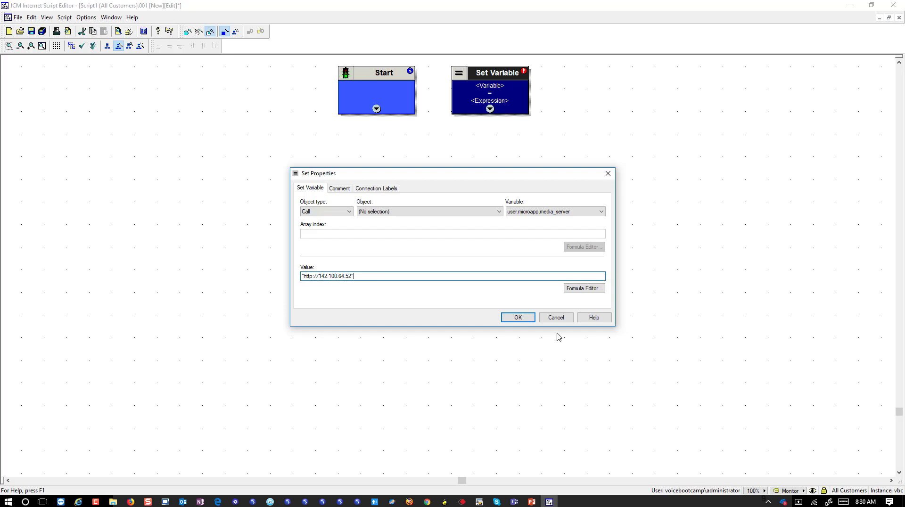
{"action": "left_click", "coordinate": [518, 318]}
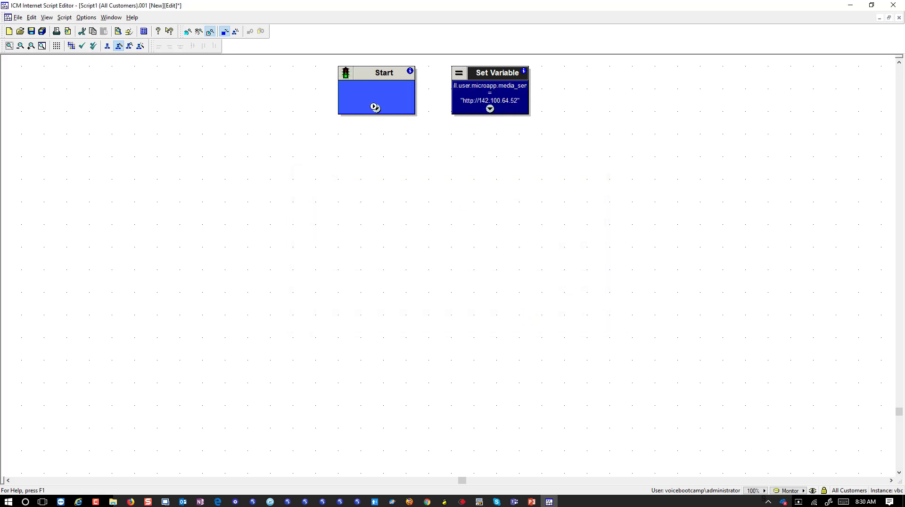
Link Start to the media server node and paste a copy of that node to its right.
{"action": "left_click_drag", "start_coordinate": [376, 108], "coordinate": [455, 105]}
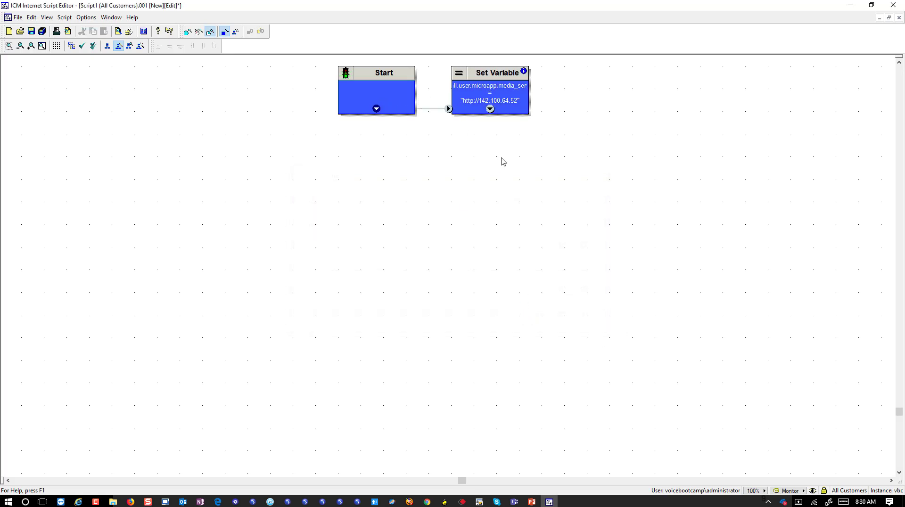
{"action": "right_click", "coordinate": [510, 113]}
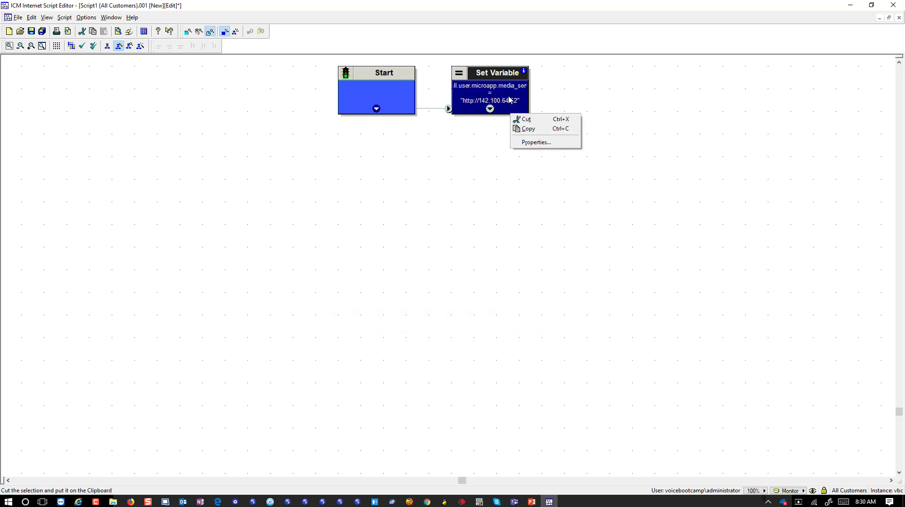
{"action": "left_click", "coordinate": [508, 98]}
{"action": "key", "text": "ctrl+v"}
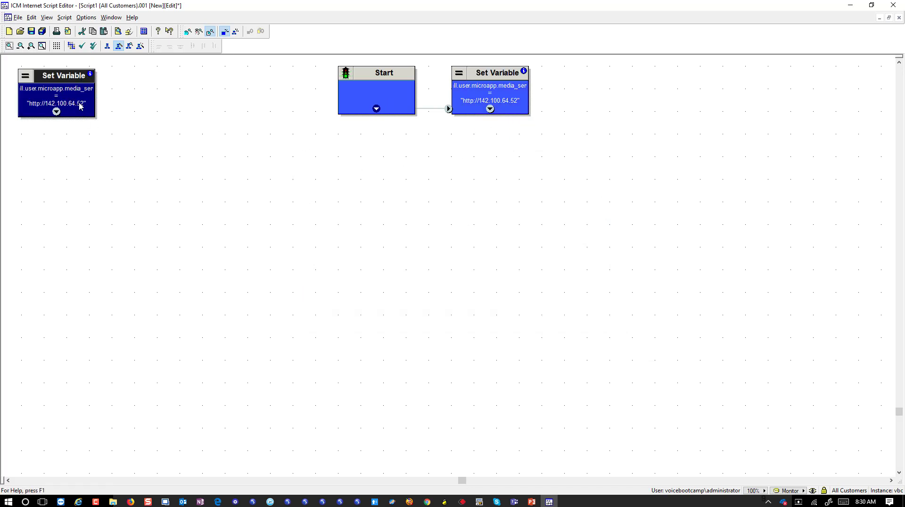
{"action": "left_click_drag", "start_coordinate": [77, 106], "coordinate": [610, 104]}
Set the copied node to assign user.microapp.locale the value "en-us".
{"action": "right_click", "coordinate": [610, 111]}
{"action": "left_click", "coordinate": [629, 138]}
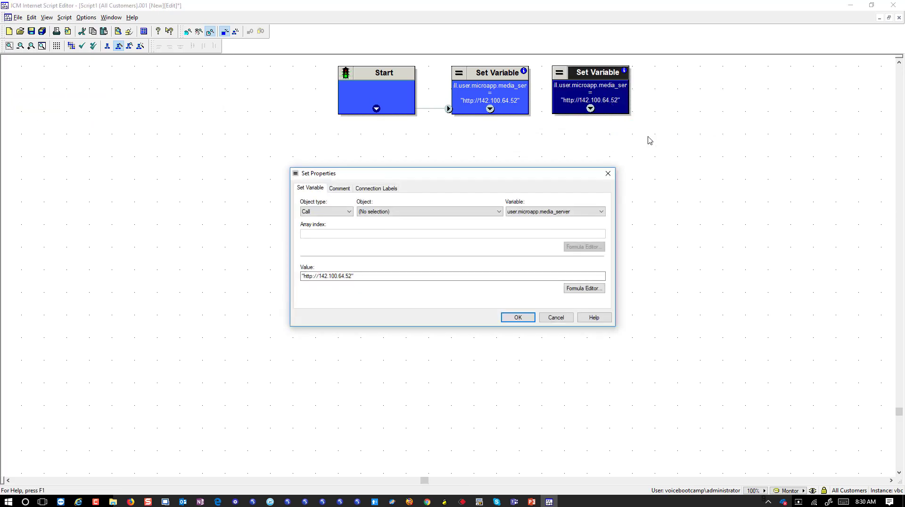
{"action": "left_click", "coordinate": [578, 212]}
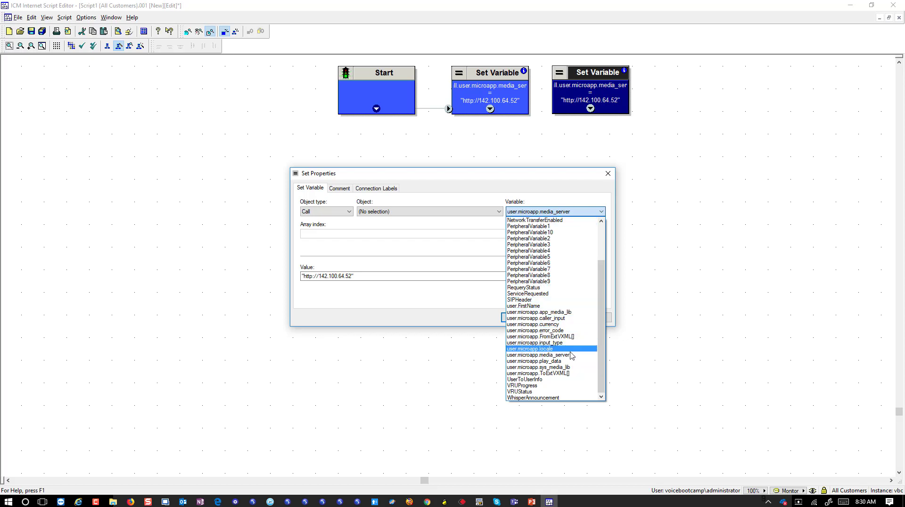
{"action": "left_click", "coordinate": [556, 350]}
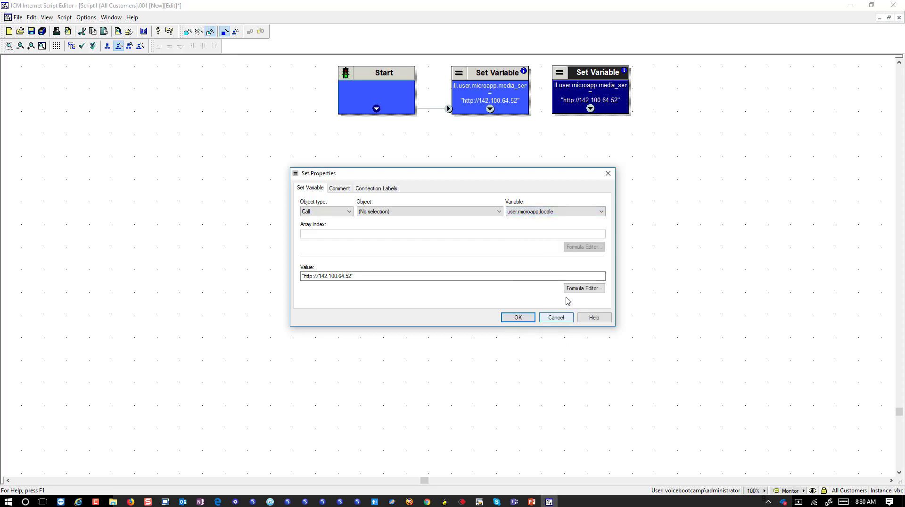
{"action": "left_click_drag", "start_coordinate": [366, 278], "coordinate": [292, 264]}
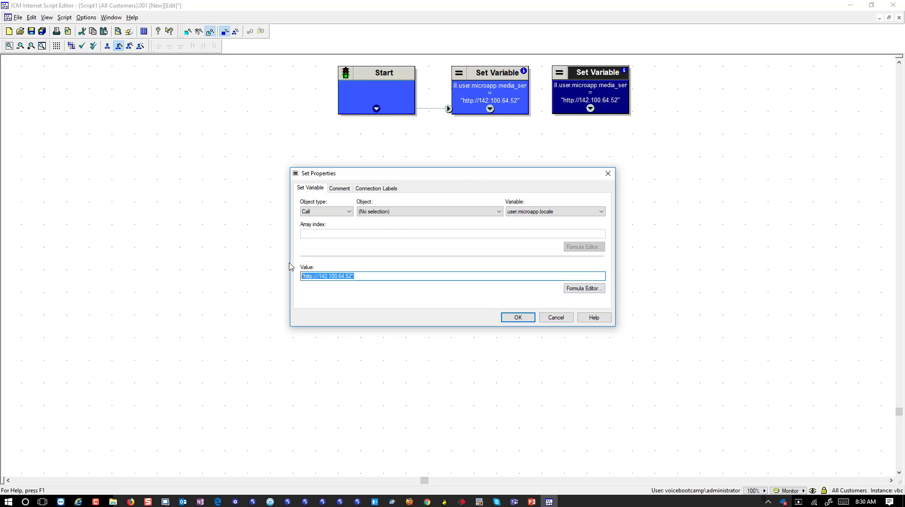
{"action": "type", "text": "\"en-us"}
{"action": "left_click", "coordinate": [521, 320]}
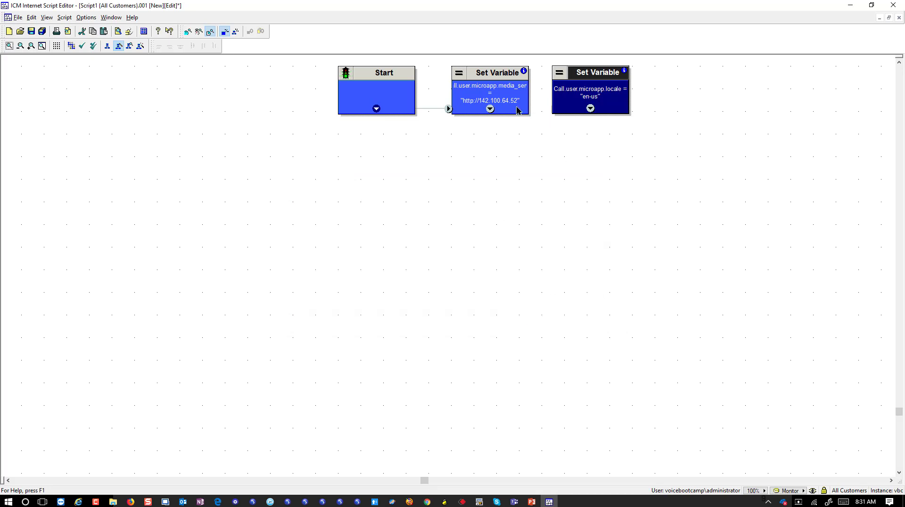
Connect the locale node into the chain and duplicate it.
{"action": "left_click_drag", "start_coordinate": [490, 108], "coordinate": [561, 109]}
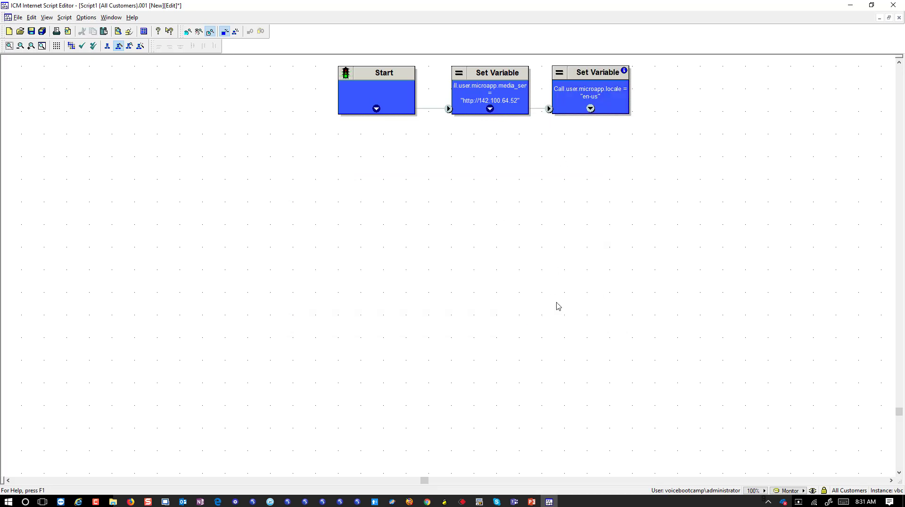
{"action": "left_click", "coordinate": [583, 112]}
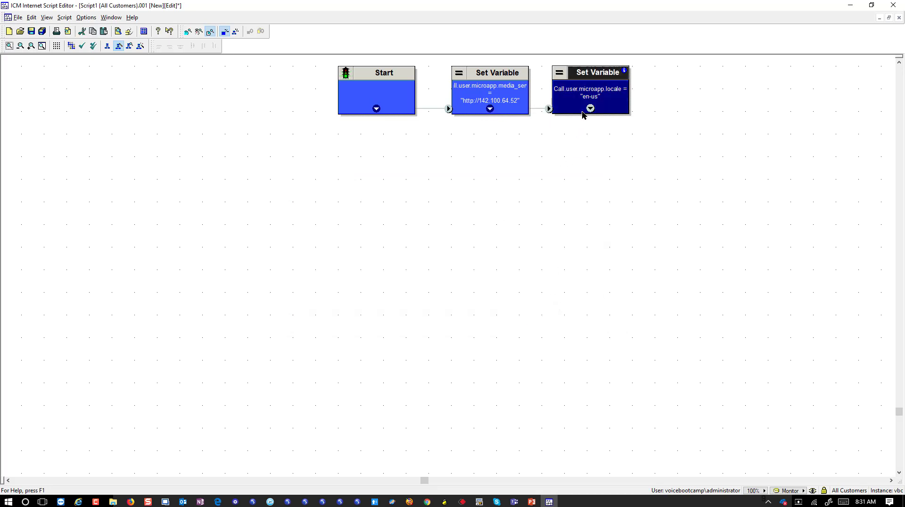
{"action": "key", "text": "ctrl+c"}
{"action": "key", "text": "ctrl+v"}
Set the new copy to assign user.microapp.app_media_lib the value "app".
{"action": "left_click_drag", "start_coordinate": [47, 87], "coordinate": [683, 96]}
{"action": "right_click", "coordinate": [684, 96]}
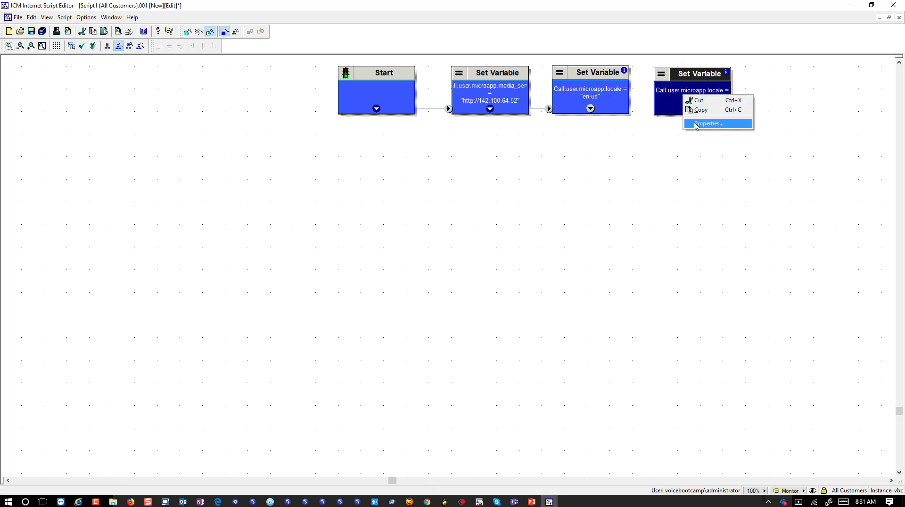
{"action": "left_click", "coordinate": [696, 124]}
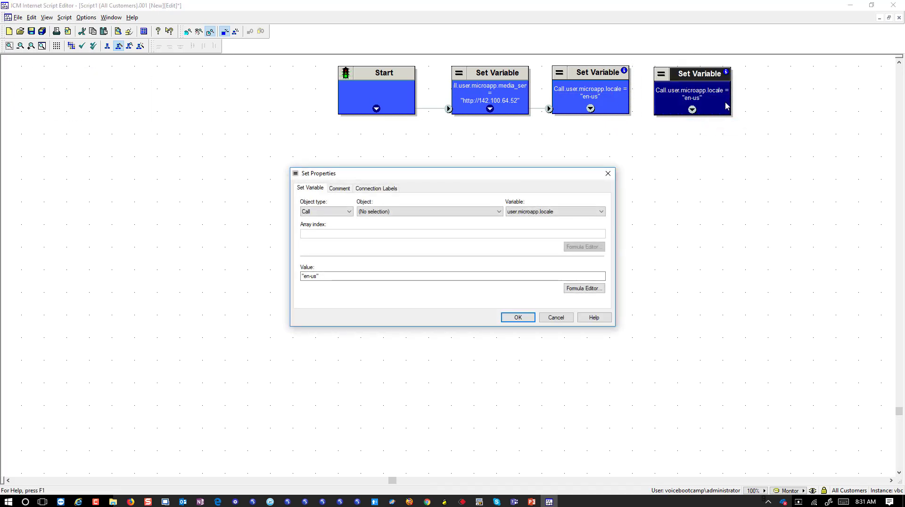
{"action": "left_click", "coordinate": [601, 211]}
{"action": "scroll", "coordinate": [578, 296], "scroll_direction": "up", "scroll_amount": 1}
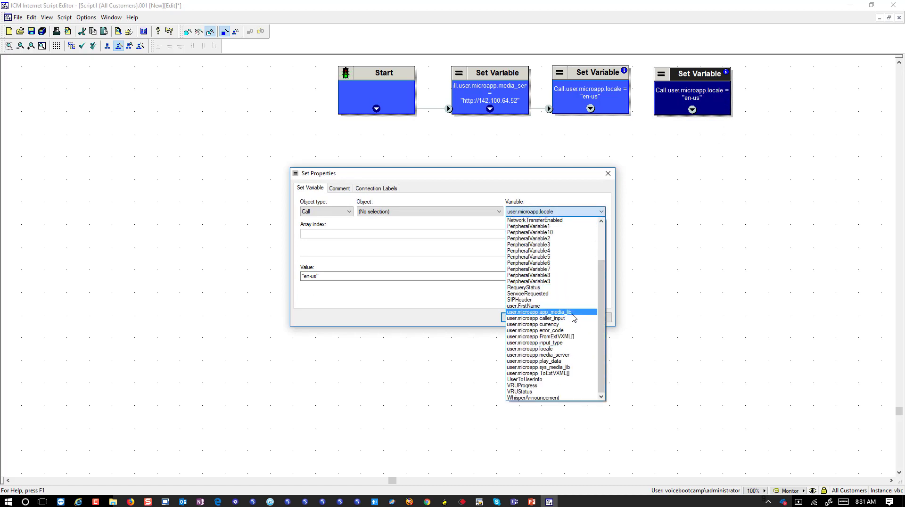
{"action": "left_click", "coordinate": [573, 313]}
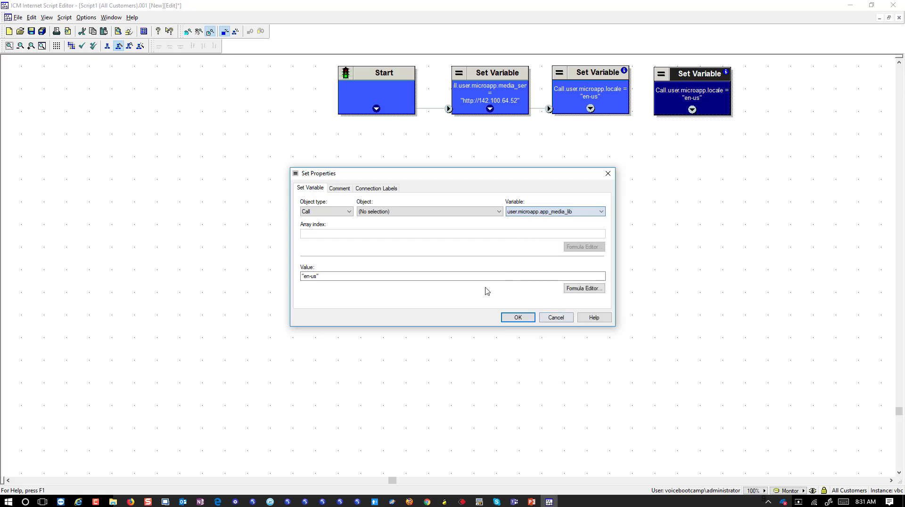
{"action": "left_click", "coordinate": [318, 278]}
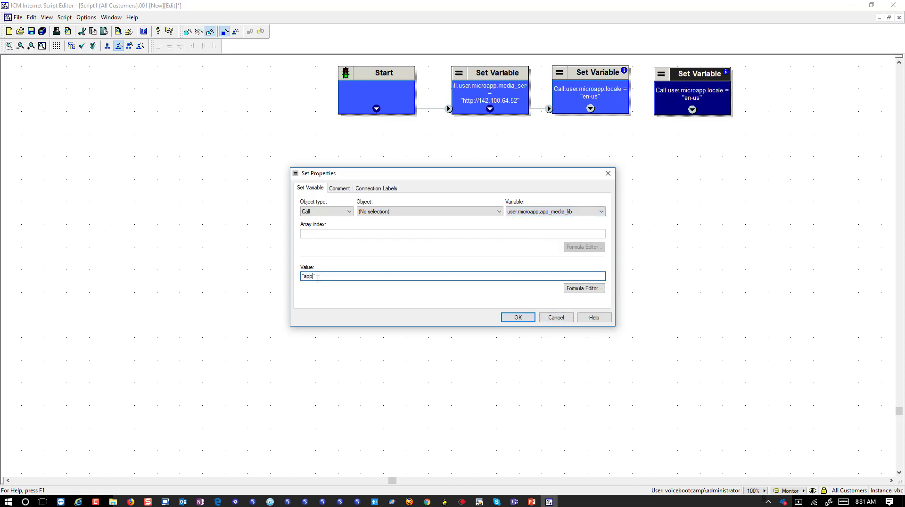
{"action": "left_click", "coordinate": [517, 317]}
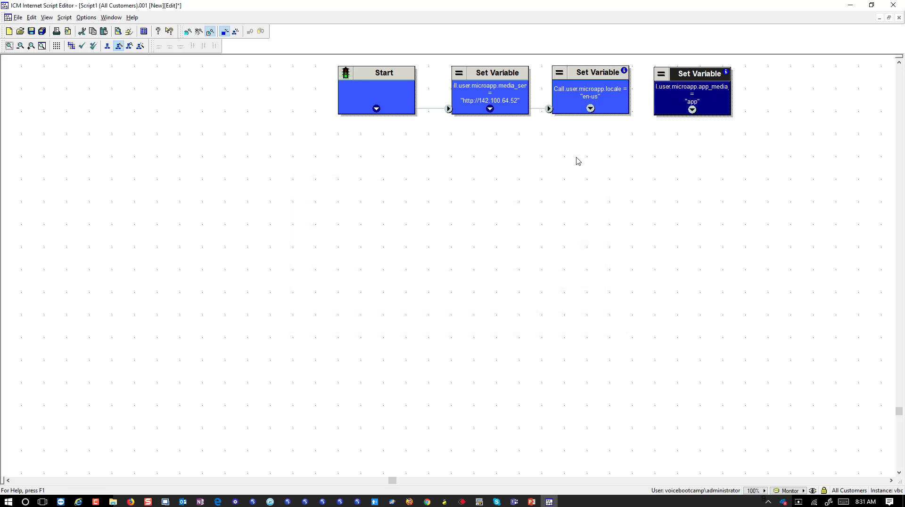
Link the app_media_lib node into the chain and add a fifth linked copy after it.
{"action": "left_click_drag", "start_coordinate": [590, 109], "coordinate": [691, 105]}
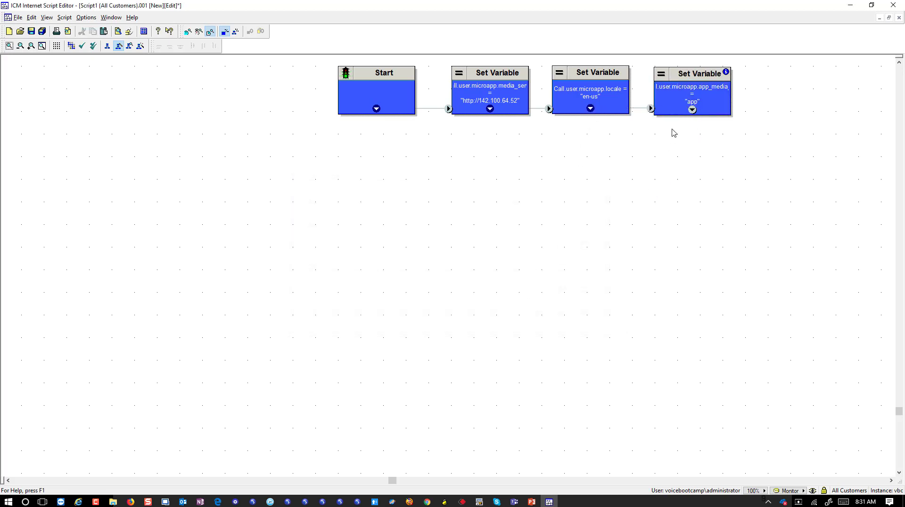
{"action": "left_click", "coordinate": [690, 106]}
{"action": "key", "text": "ctrl+c"}
{"action": "key", "text": "ctrl+v"}
{"action": "left_click_drag", "start_coordinate": [83, 108], "coordinate": [816, 106]}
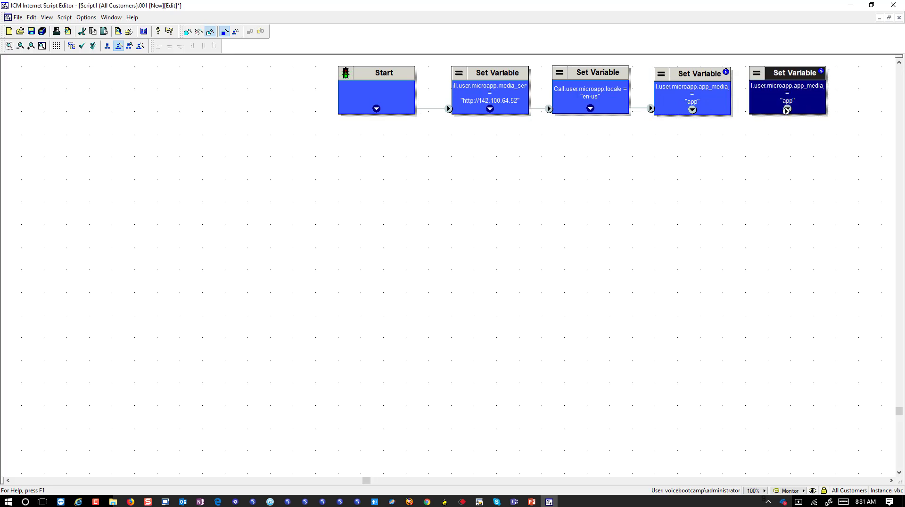
{"action": "left_click_drag", "start_coordinate": [692, 109], "coordinate": [779, 110]}
Set the fifth node to assign user.microapp.input_type the value "D".
{"action": "right_click", "coordinate": [780, 110]}
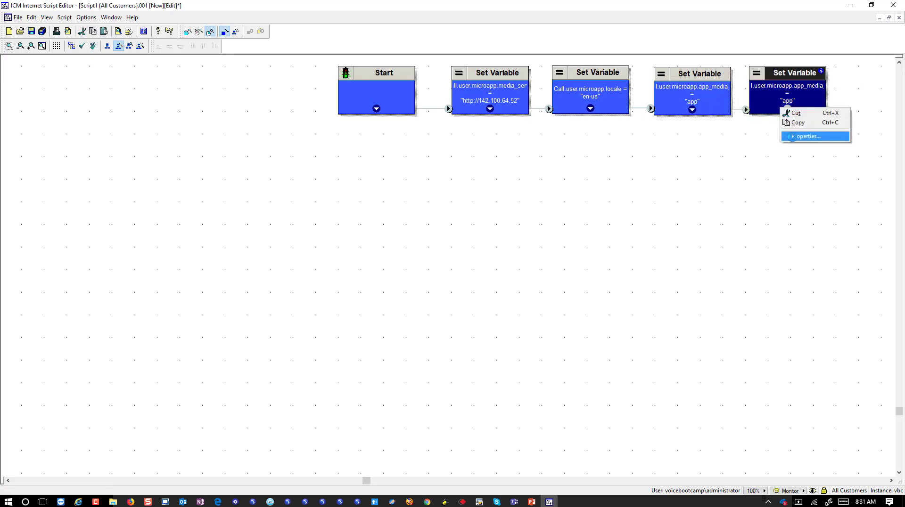
{"action": "left_click", "coordinate": [801, 137]}
{"action": "left_click", "coordinate": [592, 211]}
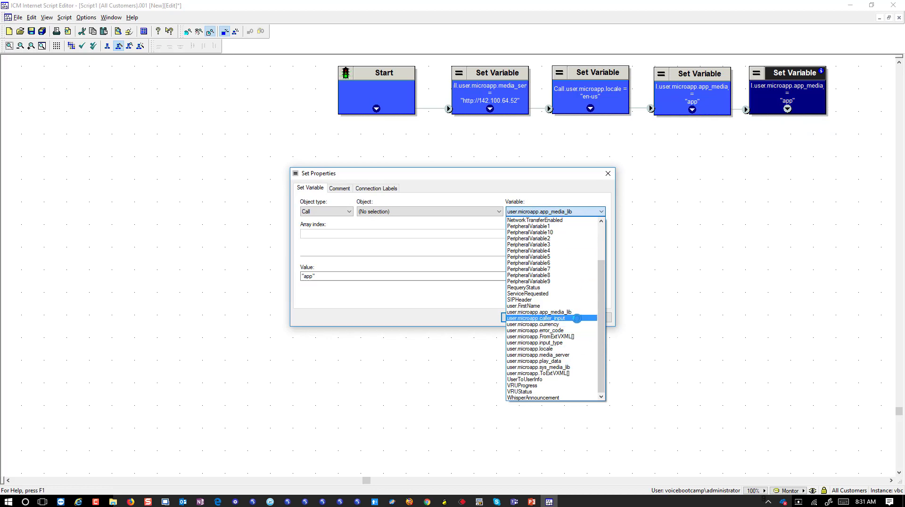
{"action": "left_click", "coordinate": [576, 343]}
{"action": "left_click", "coordinate": [315, 277]}
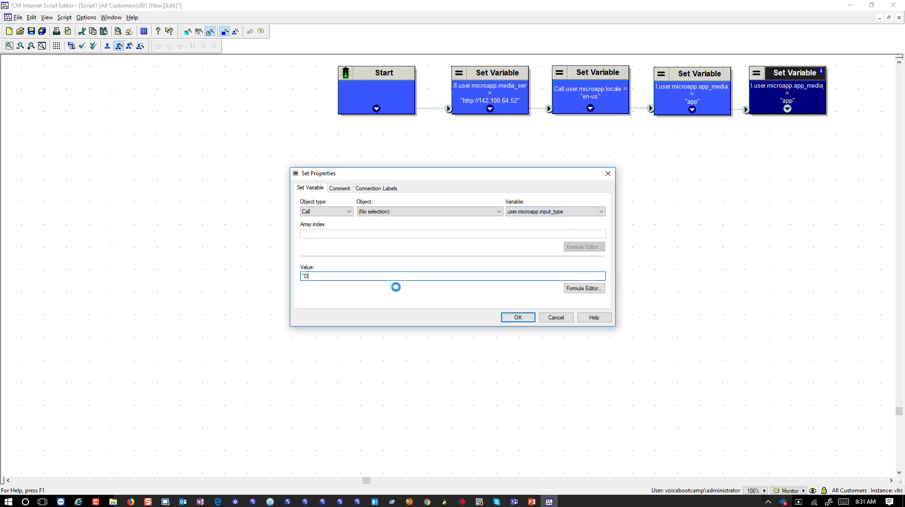
{"action": "type", "text": "D"}
{"action": "left_click", "coordinate": [518, 317]}
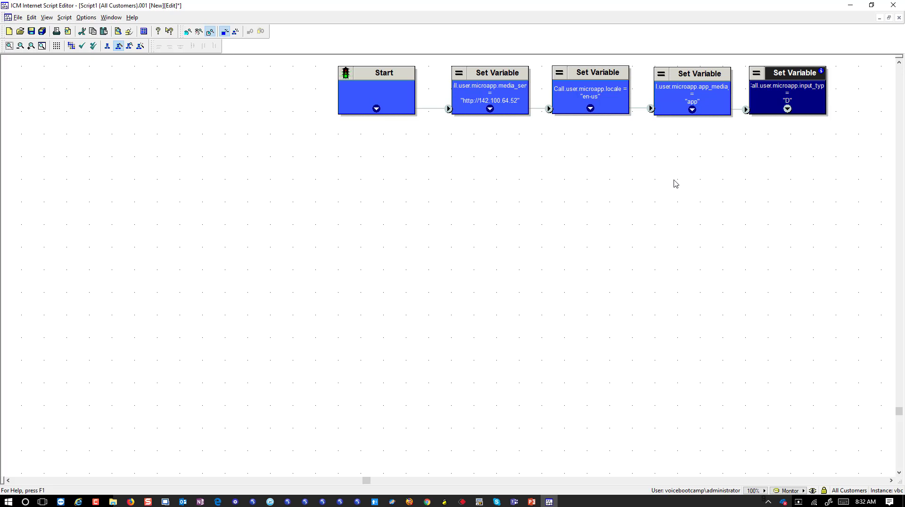
Select all five script nodes and shift the whole script left.
{"action": "left_click_drag", "start_coordinate": [325, 68], "coordinate": [841, 144]}
{"action": "left_click_drag", "start_coordinate": [415, 104], "coordinate": [81, 109]}
{"action": "left_click", "coordinate": [351, 238]}
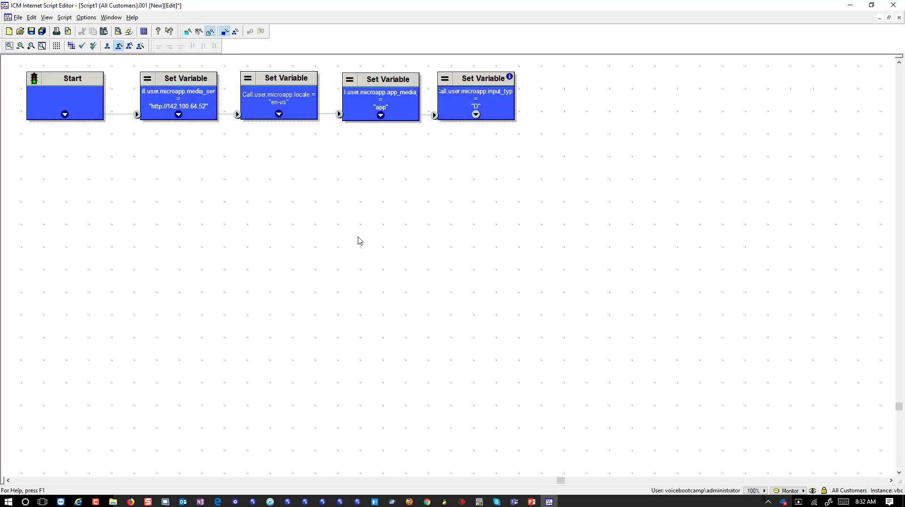
Add a Send to VRU node below the last Set Variable node and connect it.
{"action": "right_click", "coordinate": [486, 188]}
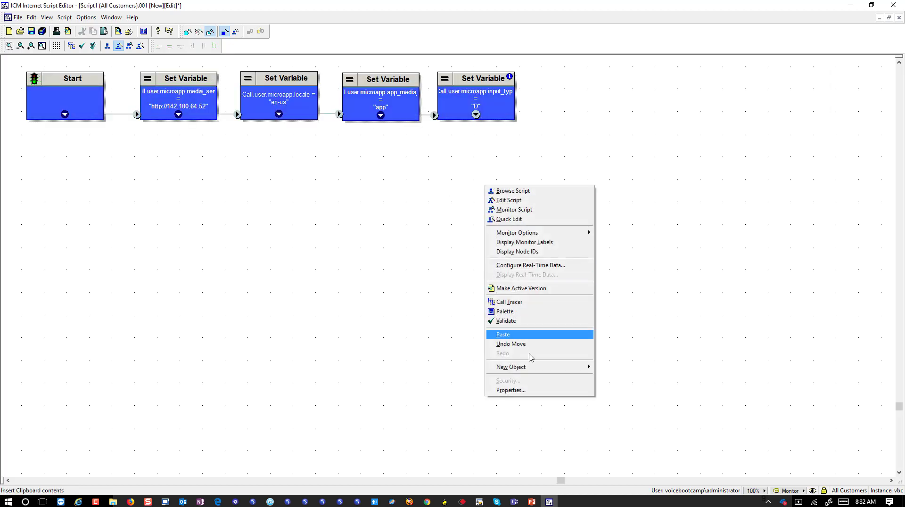
{"action": "mouse_move", "coordinate": [528, 368]}
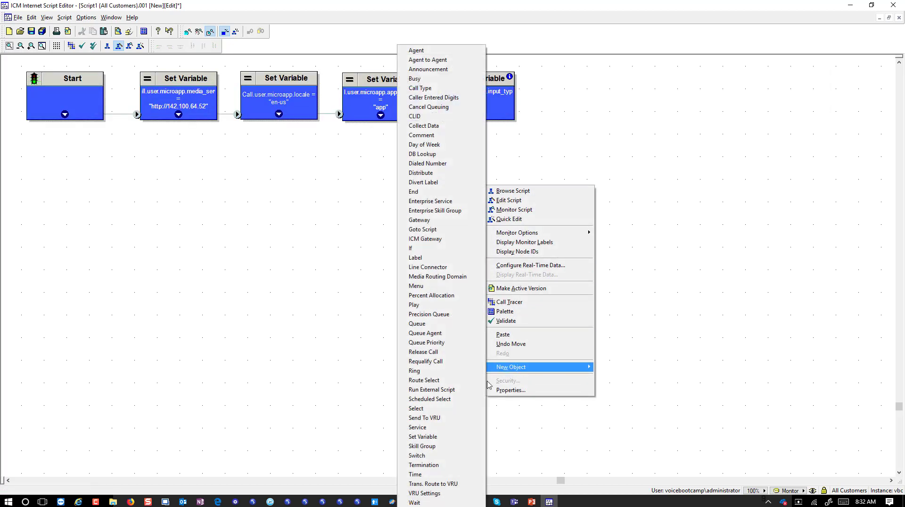
{"action": "left_click", "coordinate": [461, 420]}
{"action": "left_click_drag", "start_coordinate": [470, 174], "coordinate": [462, 163]}
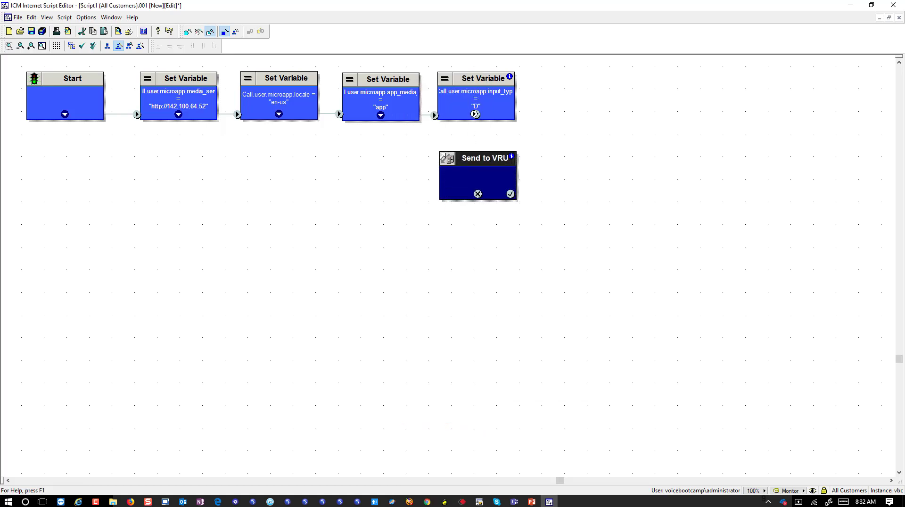
{"action": "left_click_drag", "start_coordinate": [475, 115], "coordinate": [478, 155]}
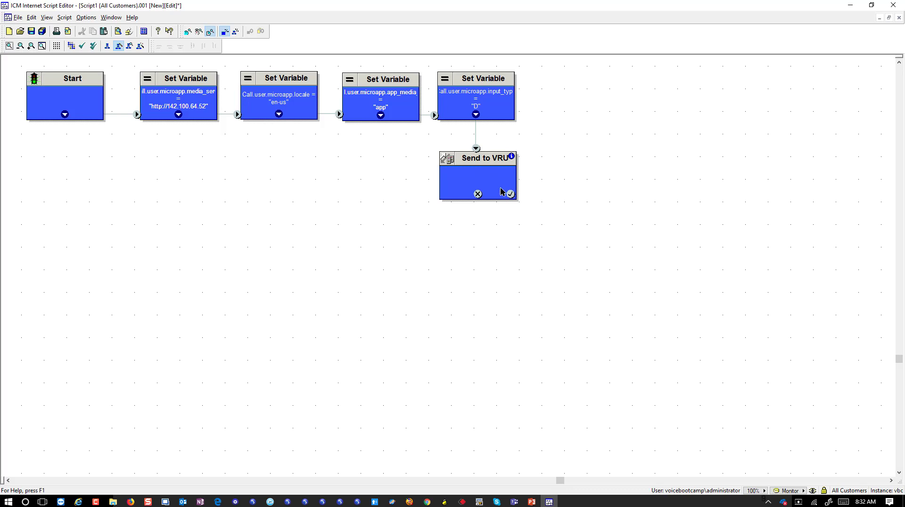
Add an End node beside Send to VRU and route its failure path there.
{"action": "right_click", "coordinate": [480, 295]}
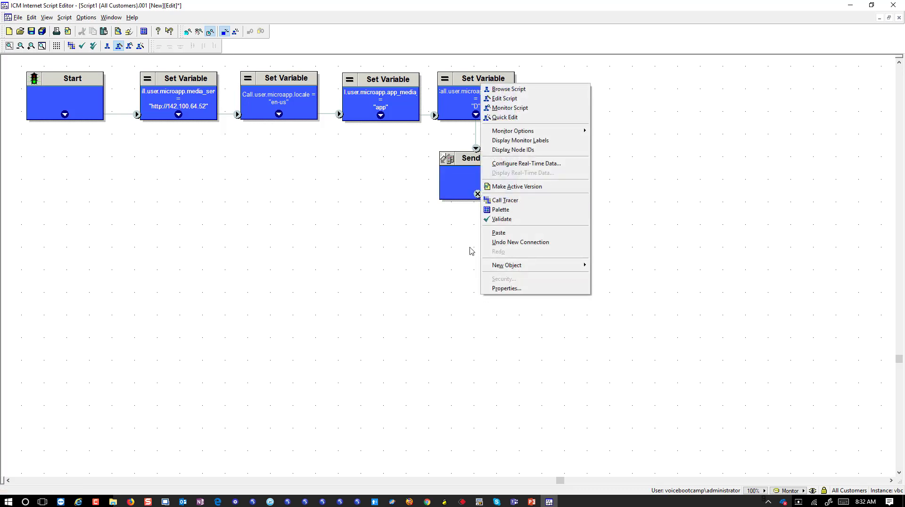
{"action": "mouse_move", "coordinate": [571, 266]}
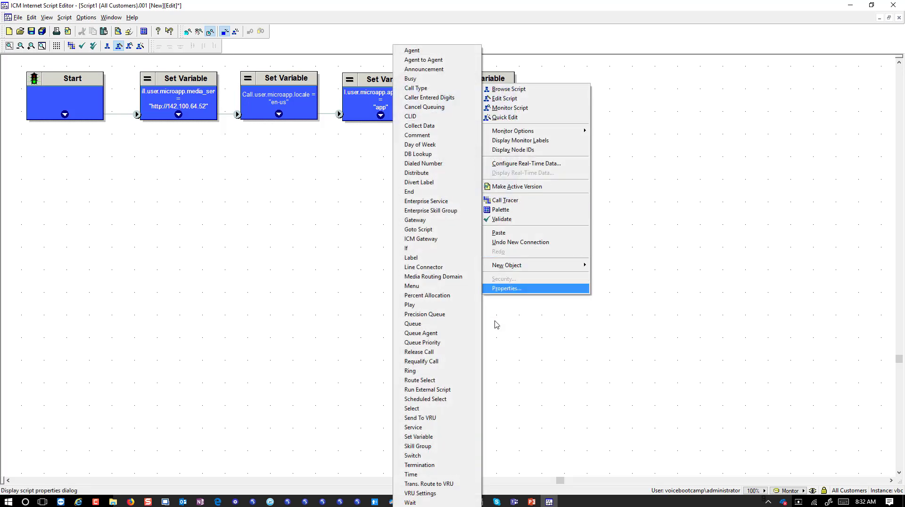
{"action": "left_click", "coordinate": [414, 196]}
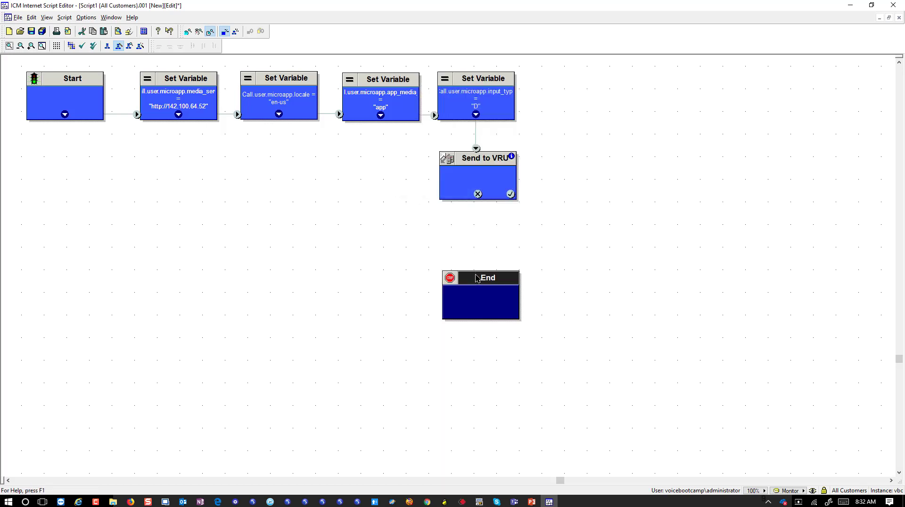
{"action": "left_click_drag", "start_coordinate": [477, 278], "coordinate": [357, 162]}
{"action": "left_click_drag", "start_coordinate": [478, 194], "coordinate": [376, 195]}
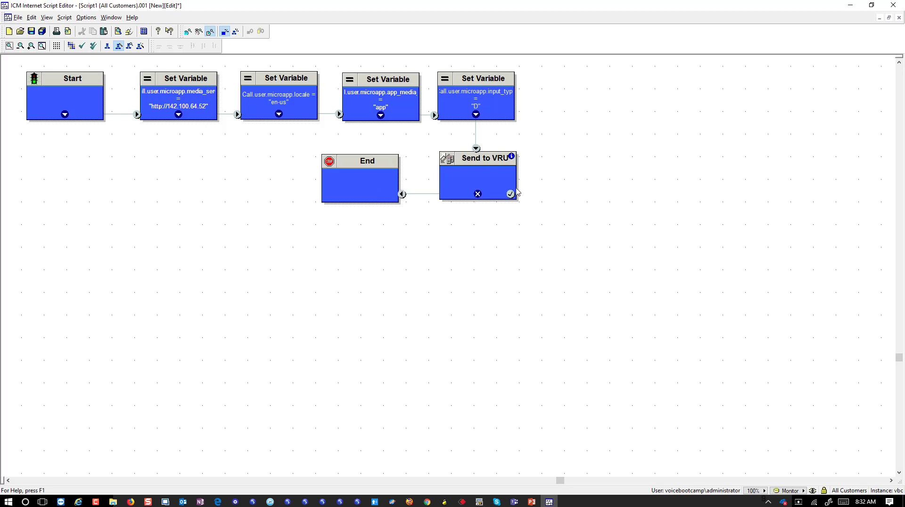
{"action": "right_click", "coordinate": [506, 240]}
{"action": "mouse_move", "coordinate": [540, 419]}
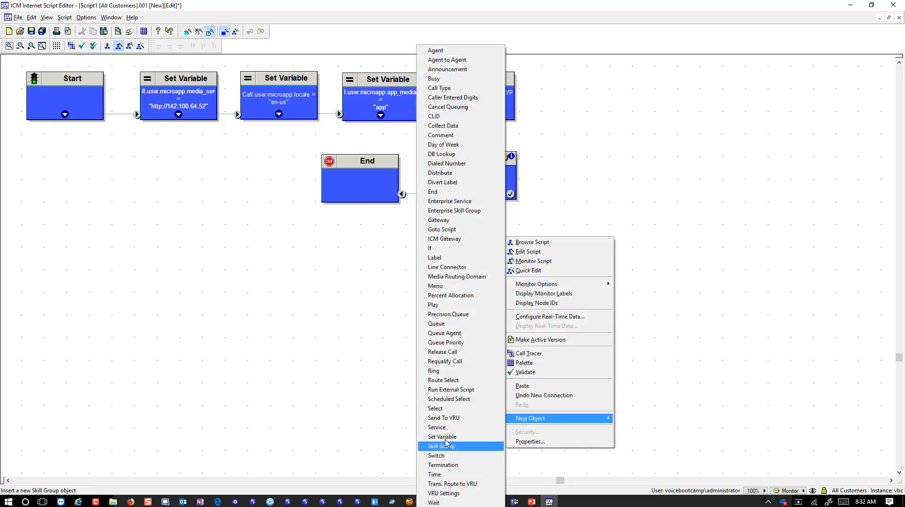
Add a Welcome Run External Script node after Send to VRU's success path, failing to End.
{"action": "left_click", "coordinate": [462, 390]}
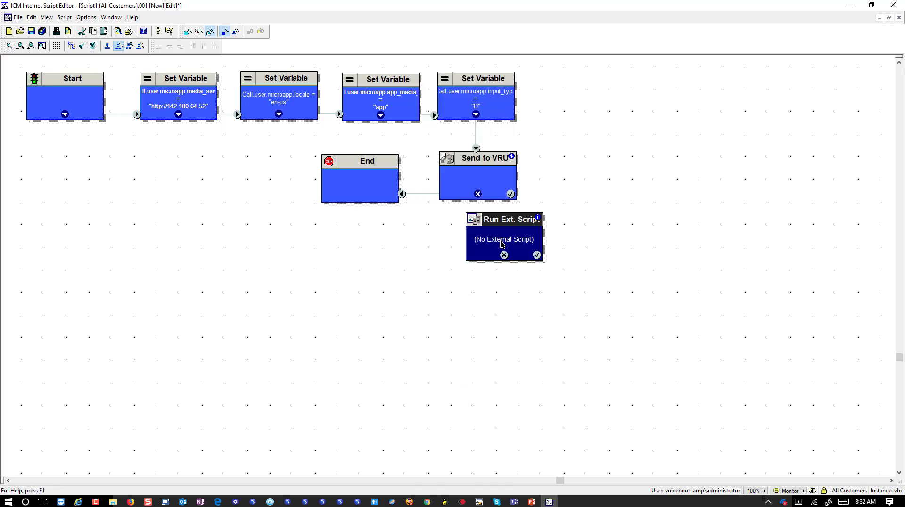
{"action": "left_click_drag", "start_coordinate": [509, 228], "coordinate": [481, 243]}
{"action": "left_click_drag", "start_coordinate": [510, 194], "coordinate": [505, 243]}
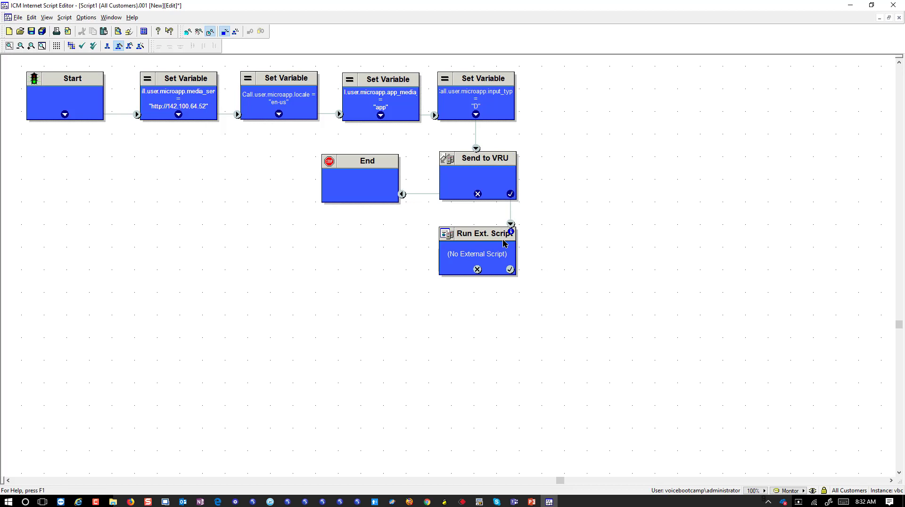
{"action": "right_click", "coordinate": [504, 243]}
{"action": "left_click", "coordinate": [536, 270]}
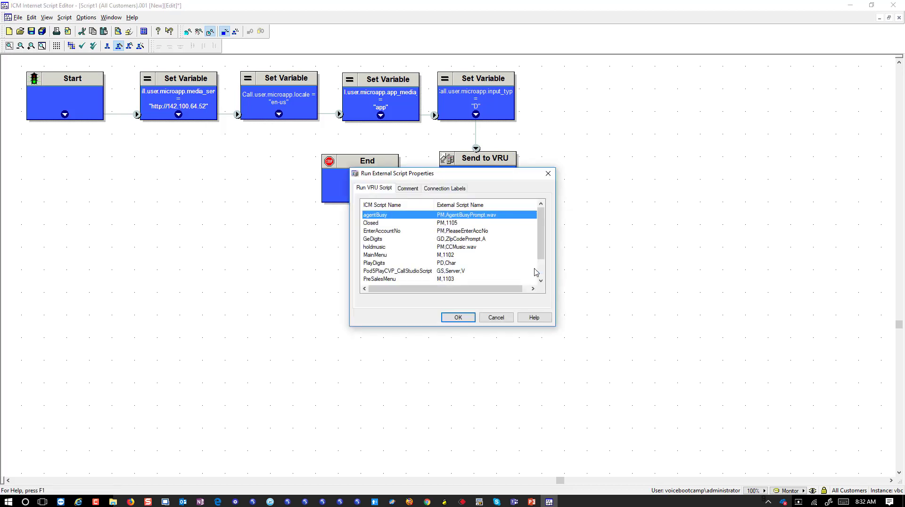
{"action": "scroll", "coordinate": [400, 261], "scroll_direction": "down", "scroll_amount": 3}
{"action": "left_click", "coordinate": [374, 271]}
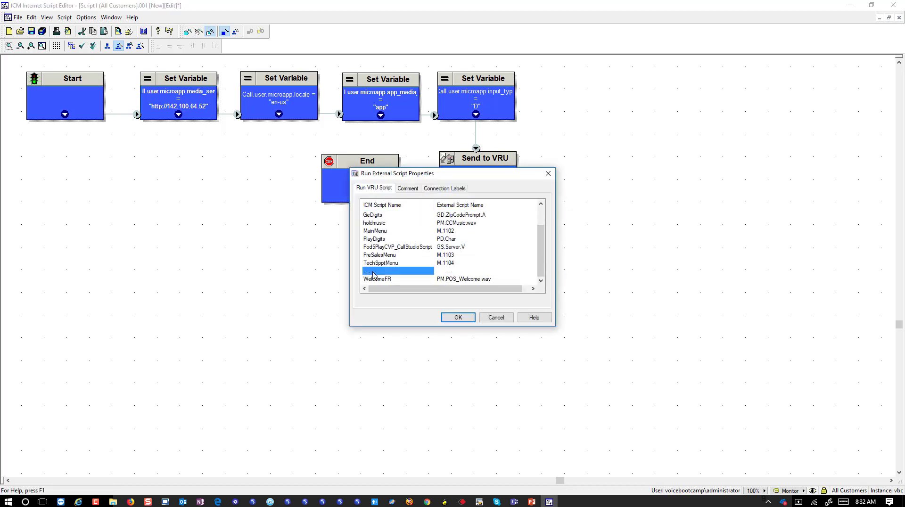
{"action": "left_click", "coordinate": [456, 317]}
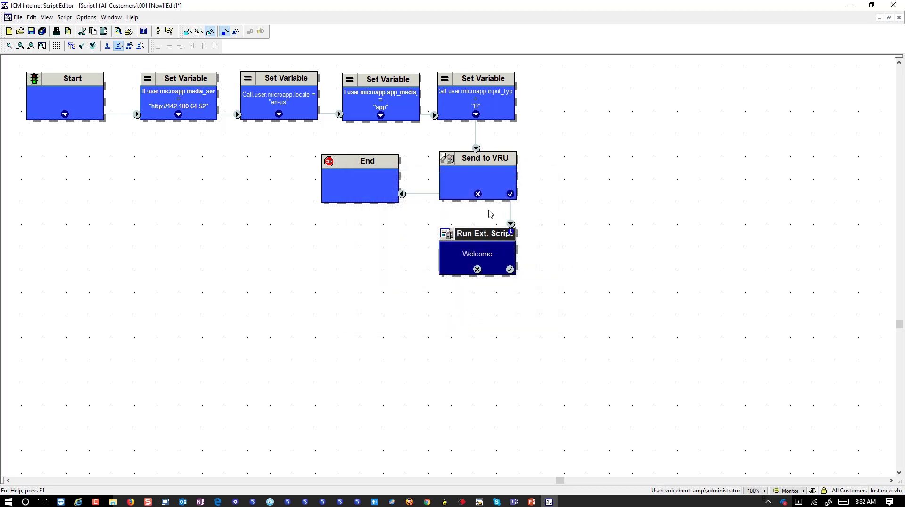
{"action": "left_click", "coordinate": [477, 269]}
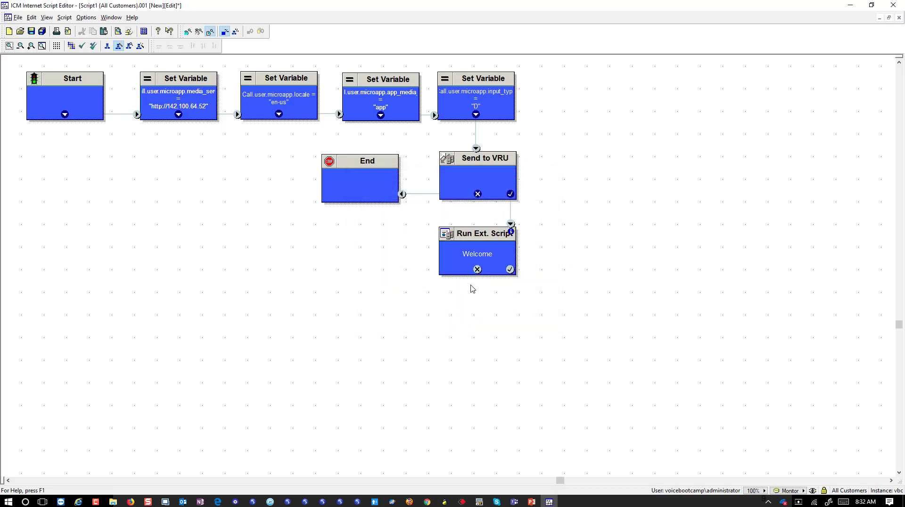
{"action": "left_click_drag", "start_coordinate": [479, 270], "coordinate": [392, 202]}
Duplicate the Welcome node and place the copy to its right.
{"action": "left_click", "coordinate": [482, 267]}
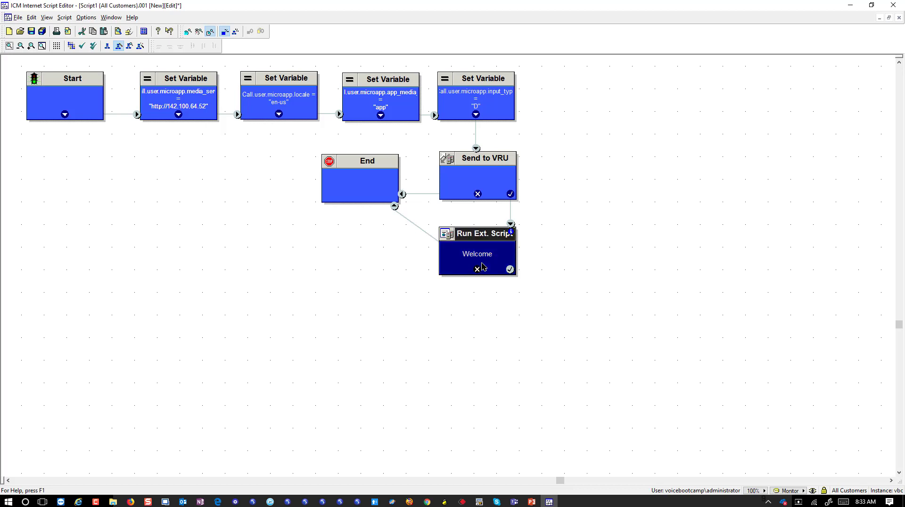
{"action": "right_click", "coordinate": [490, 312]}
{"action": "key", "text": "Escape"}
{"action": "key", "text": "ctrl+v"}
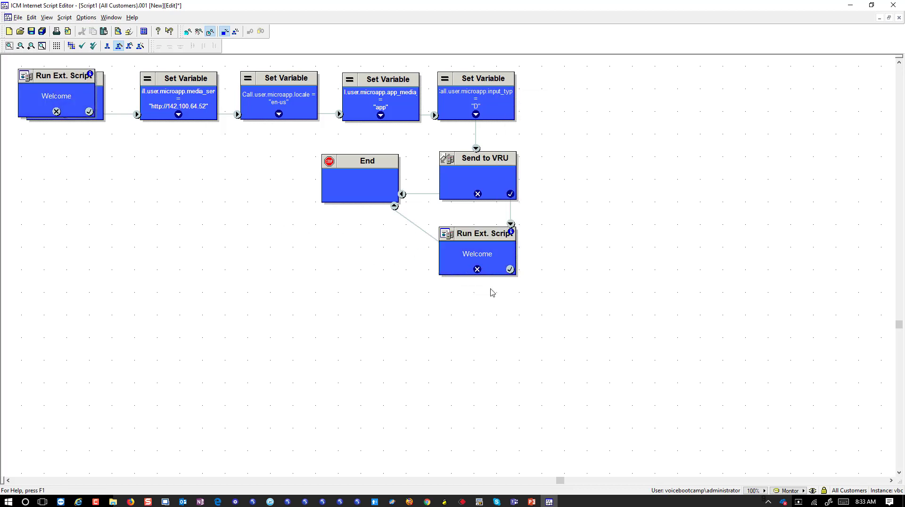
{"action": "key", "text": "ctrl+v"}
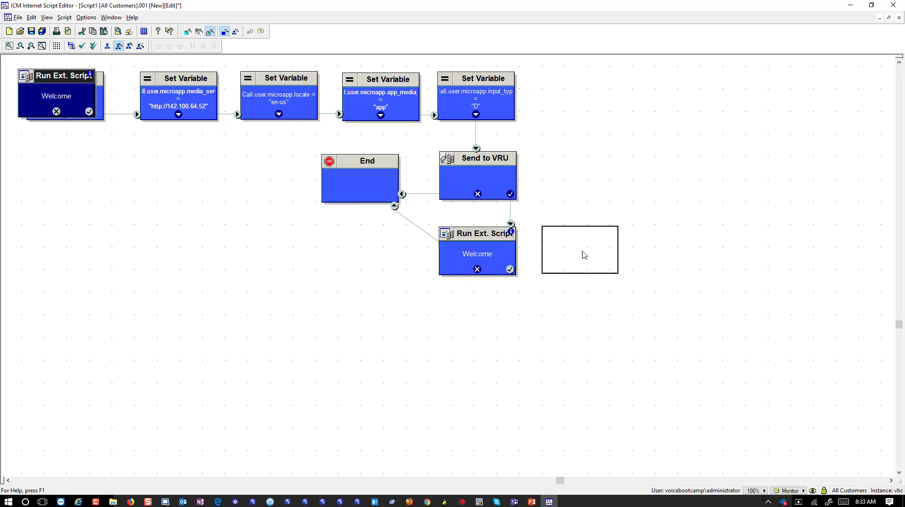
{"action": "left_click", "coordinate": [592, 253]}
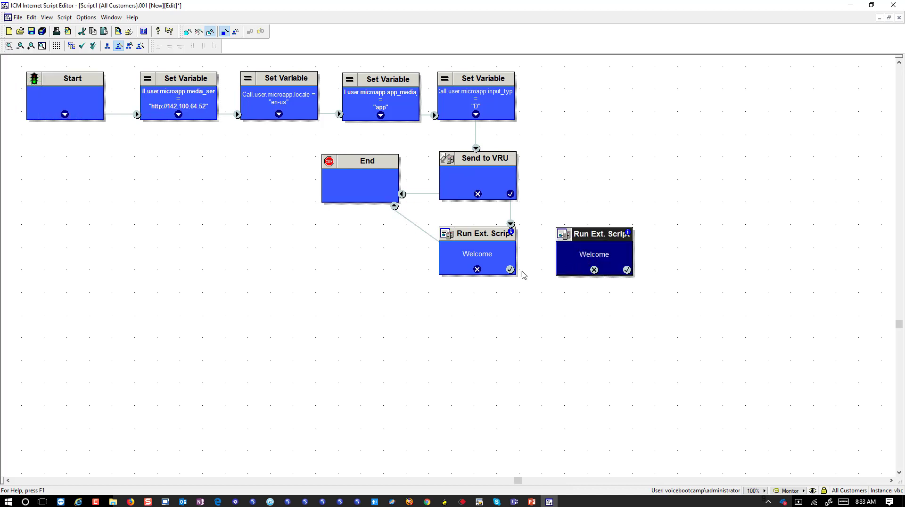
{"action": "left_click", "coordinate": [533, 268]}
Set the copied node's external script to GeDigits.
{"action": "right_click", "coordinate": [594, 263]}
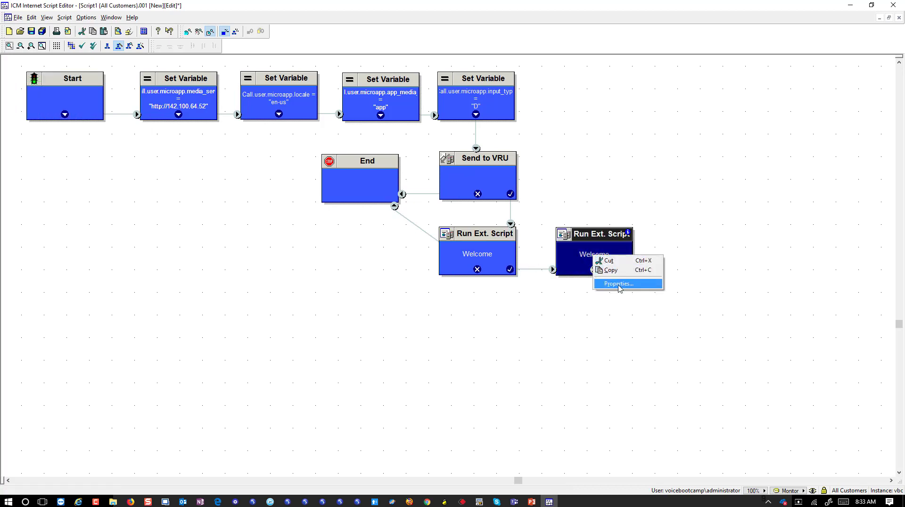
{"action": "left_click", "coordinate": [618, 284]}
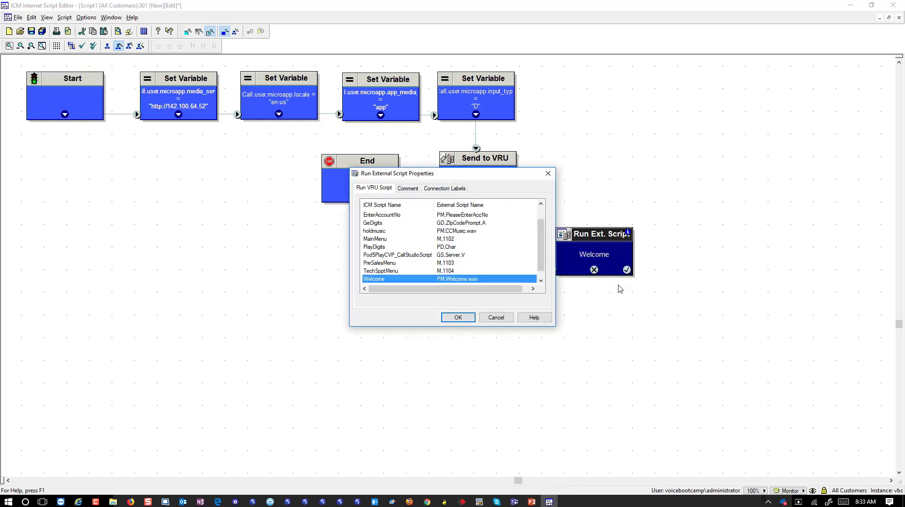
{"action": "left_click", "coordinate": [383, 222]}
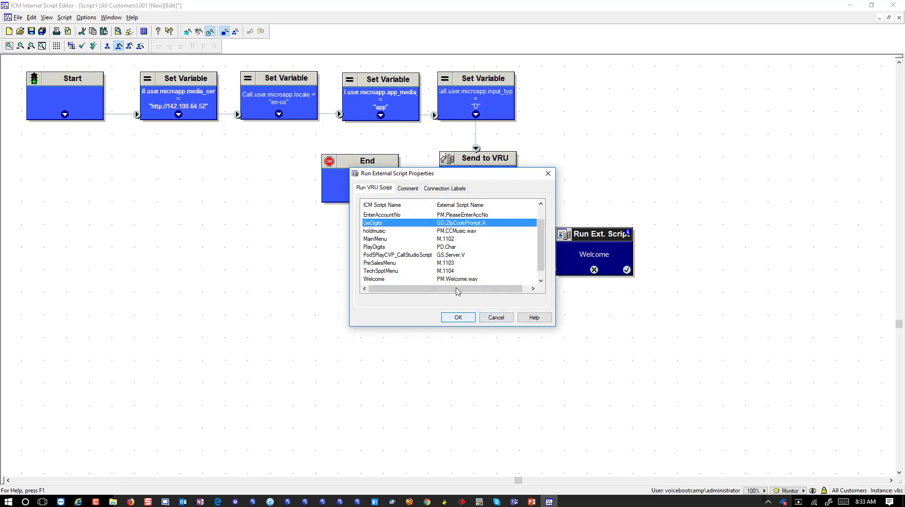
{"action": "scroll", "coordinate": [452, 265], "scroll_direction": "down", "scroll_amount": 1}
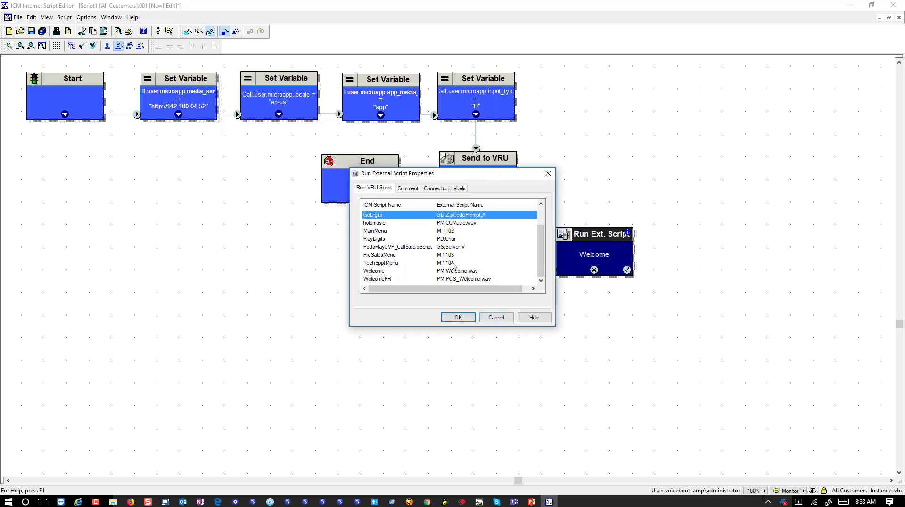
{"action": "scroll", "coordinate": [452, 265], "scroll_direction": "up", "scroll_amount": 1}
{"action": "left_click", "coordinate": [459, 317]}
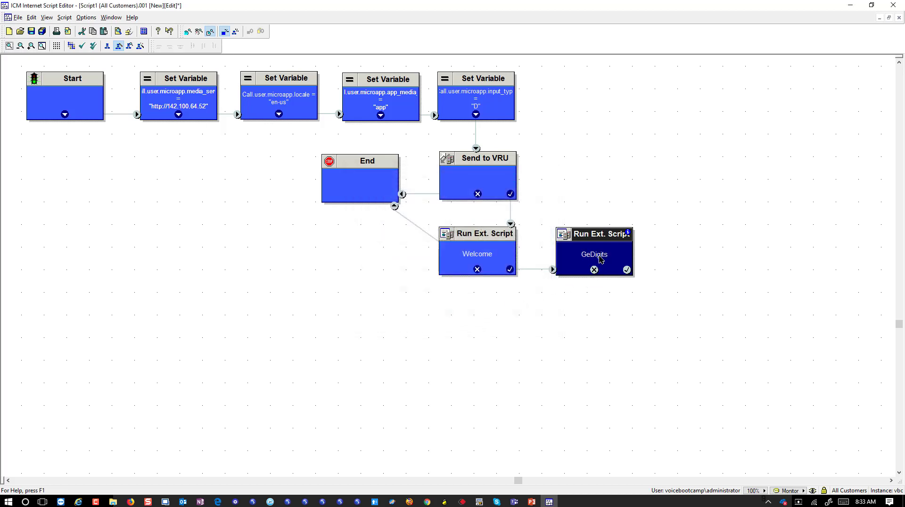
Add a second End node above GeDigits and connect GeDigits' failure output to it.
{"action": "right_click", "coordinate": [597, 193]}
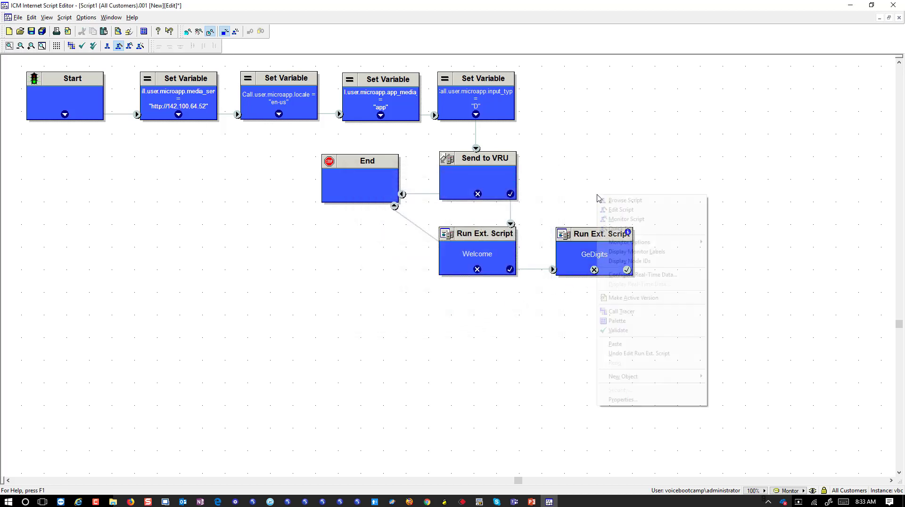
{"action": "mouse_move", "coordinate": [636, 380]}
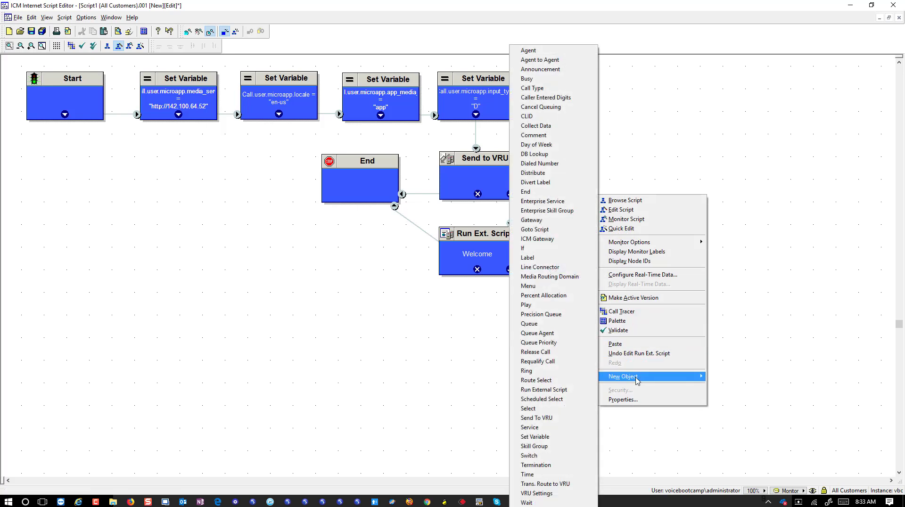
{"action": "left_click", "coordinate": [526, 192]}
{"action": "left_click_drag", "start_coordinate": [596, 185], "coordinate": [709, 241]}
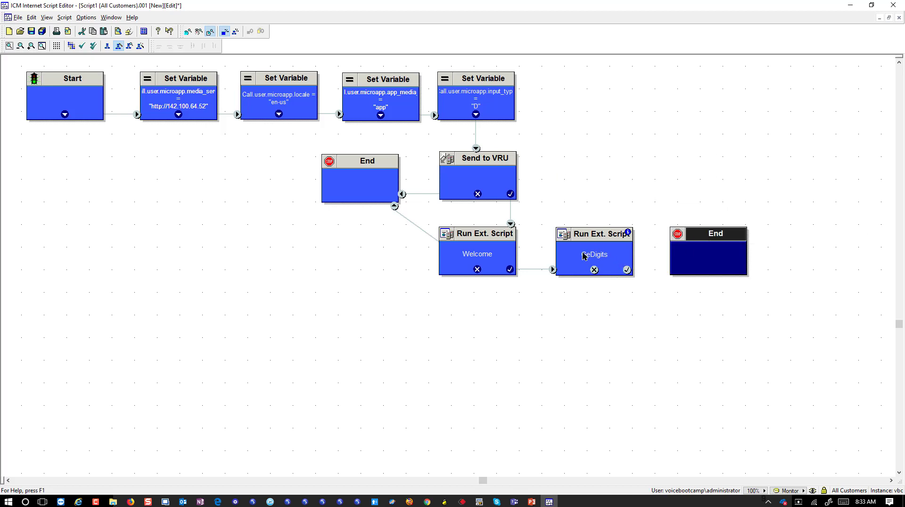
{"action": "left_click", "coordinate": [537, 212]}
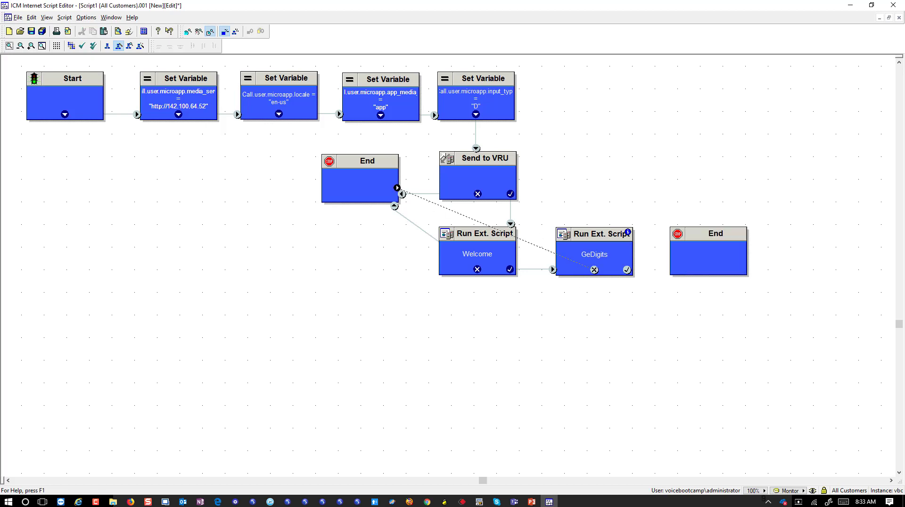
{"action": "left_click_drag", "start_coordinate": [682, 231], "coordinate": [571, 157]}
{"action": "left_click_drag", "start_coordinate": [595, 270], "coordinate": [600, 191]}
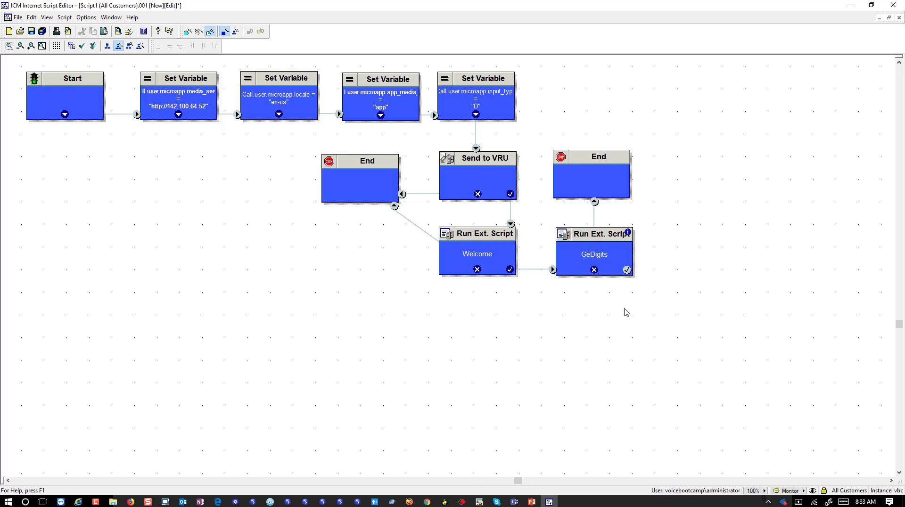
{"action": "left_click", "coordinate": [565, 174]}
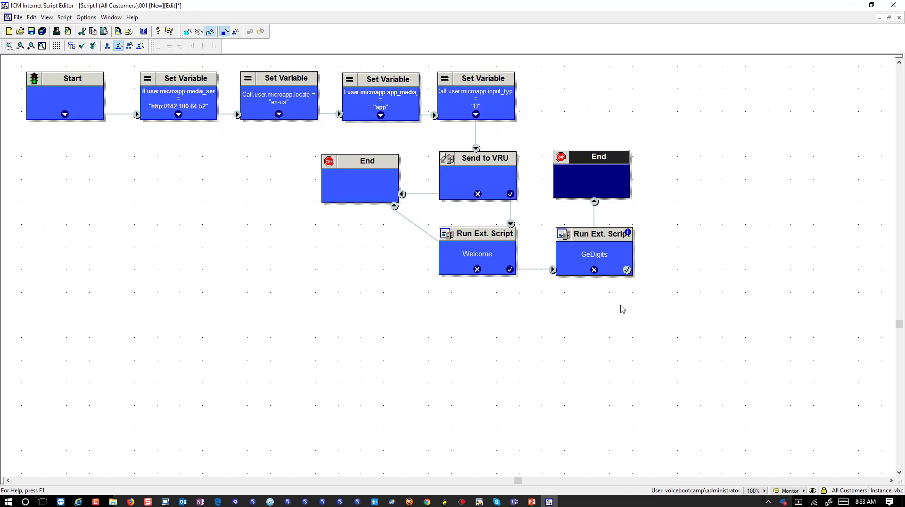
{"action": "left_click", "coordinate": [603, 263]}
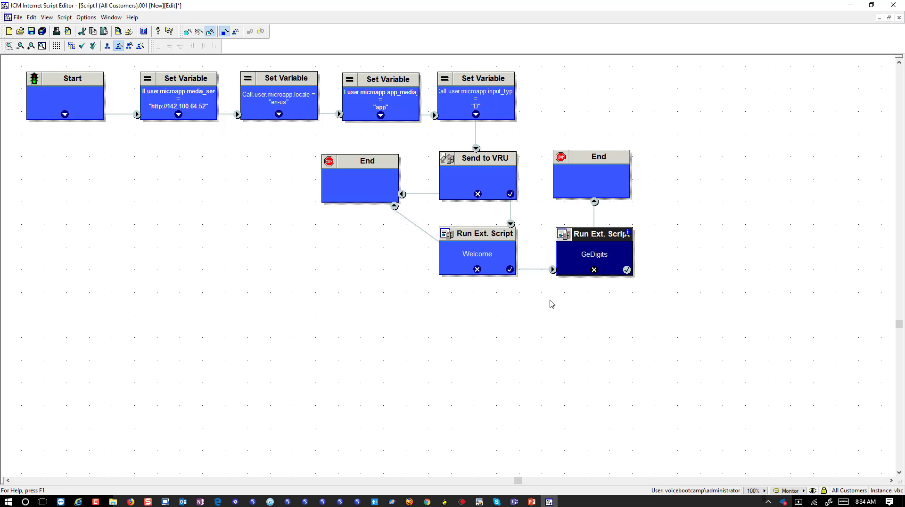
Add a DB Lookup node after GeDigits' success output and select the Customers table.
{"action": "right_click", "coordinate": [506, 305]}
{"action": "mouse_move", "coordinate": [523, 272]}
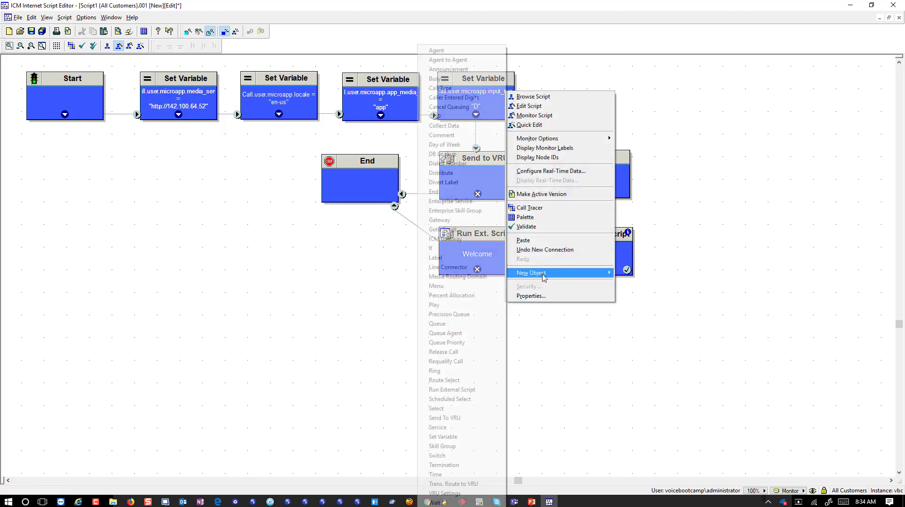
{"action": "left_click", "coordinate": [442, 153]}
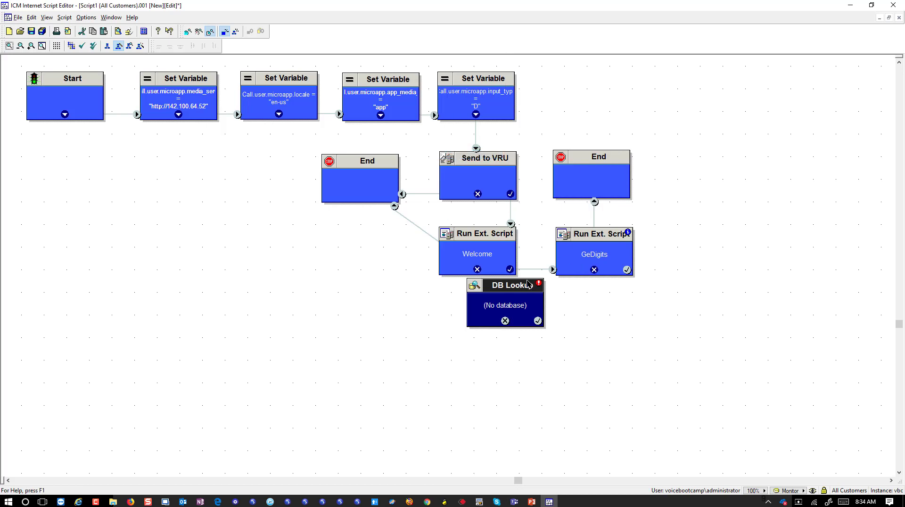
{"action": "left_click_drag", "start_coordinate": [559, 308], "coordinate": [590, 315]}
{"action": "left_click_drag", "start_coordinate": [626, 269], "coordinate": [627, 307]}
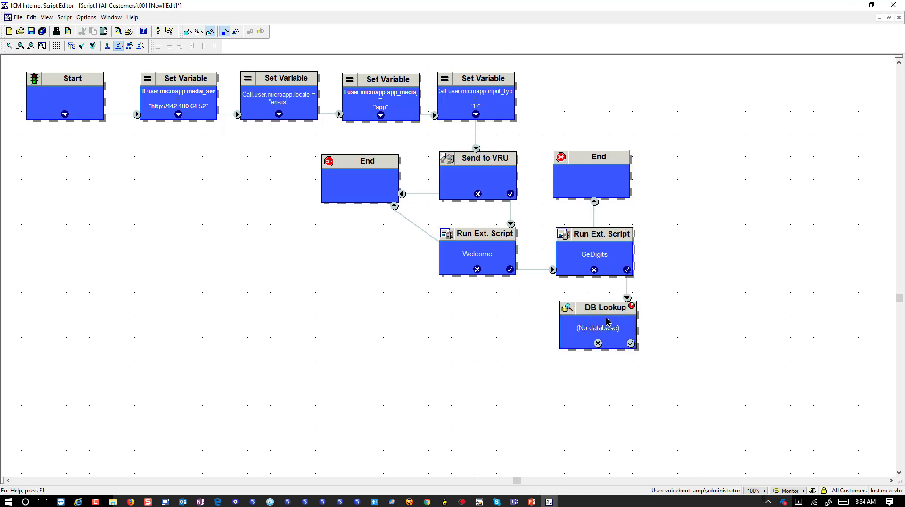
{"action": "right_click", "coordinate": [612, 333]}
{"action": "left_click", "coordinate": [626, 347]}
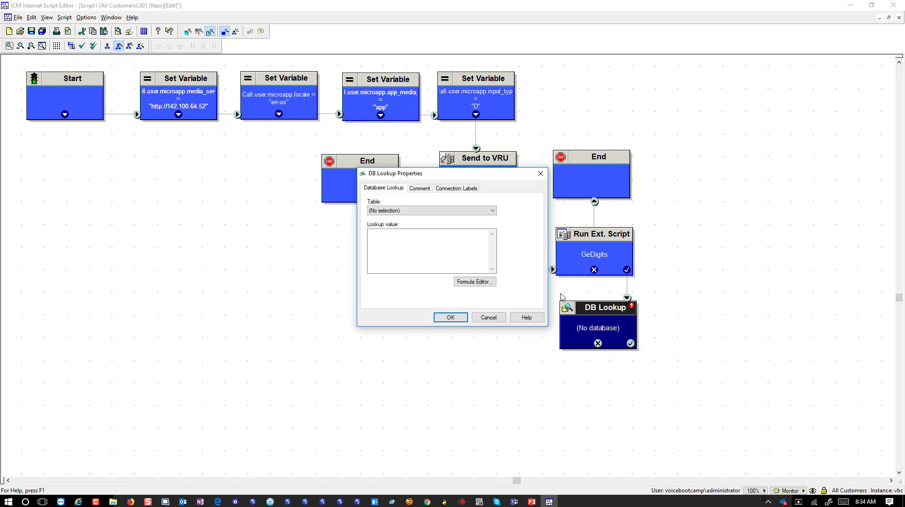
{"action": "left_click", "coordinate": [491, 211]}
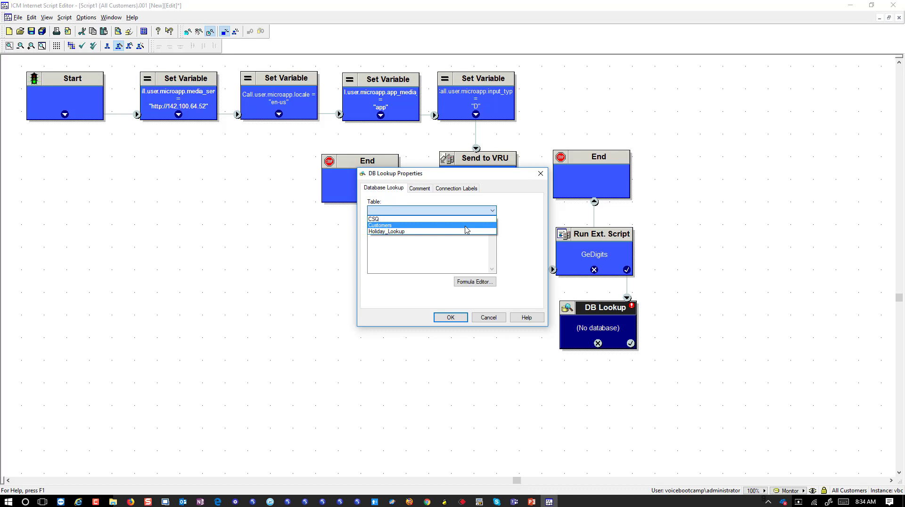
{"action": "left_click", "coordinate": [466, 226]}
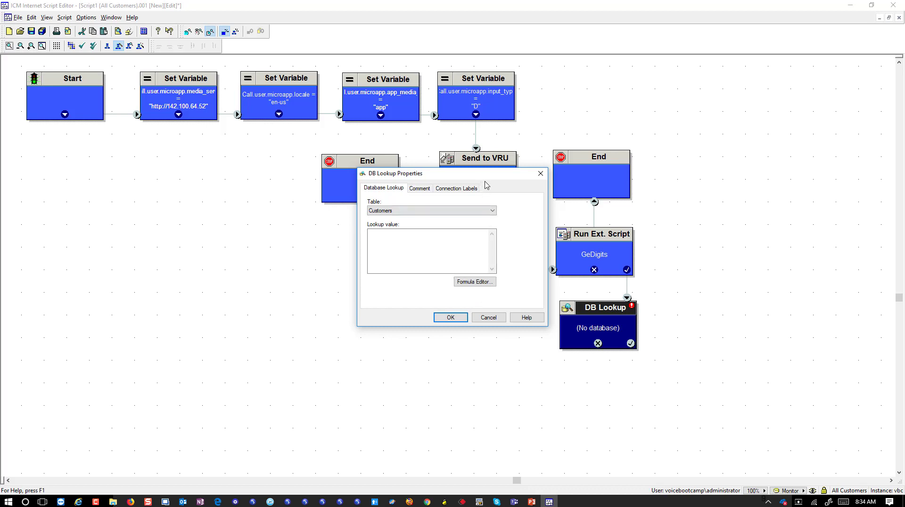
{"action": "left_click_drag", "start_coordinate": [483, 177], "coordinate": [465, 245]}
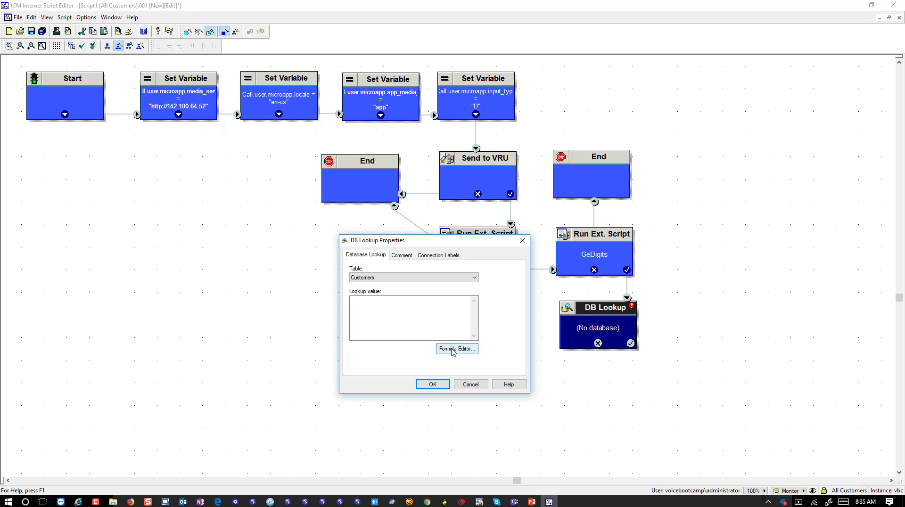
Set the DB Lookup value formula to Call.CallerEnteredDigits and apply the settings.
{"action": "left_click", "coordinate": [451, 349]}
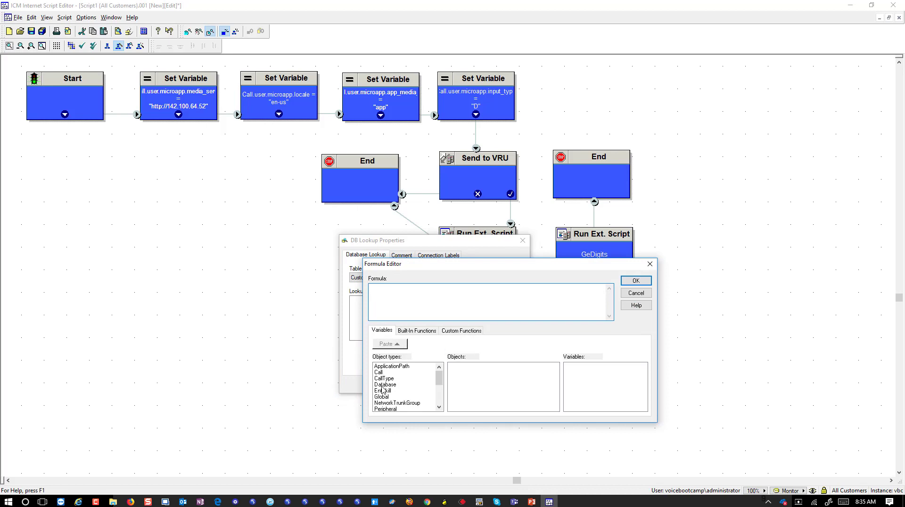
{"action": "left_click", "coordinate": [382, 373]}
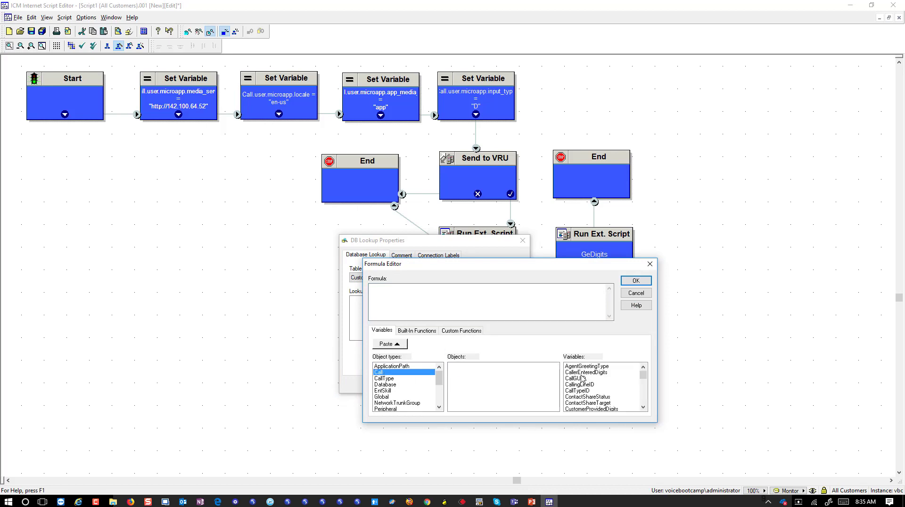
{"action": "left_click", "coordinate": [584, 374]}
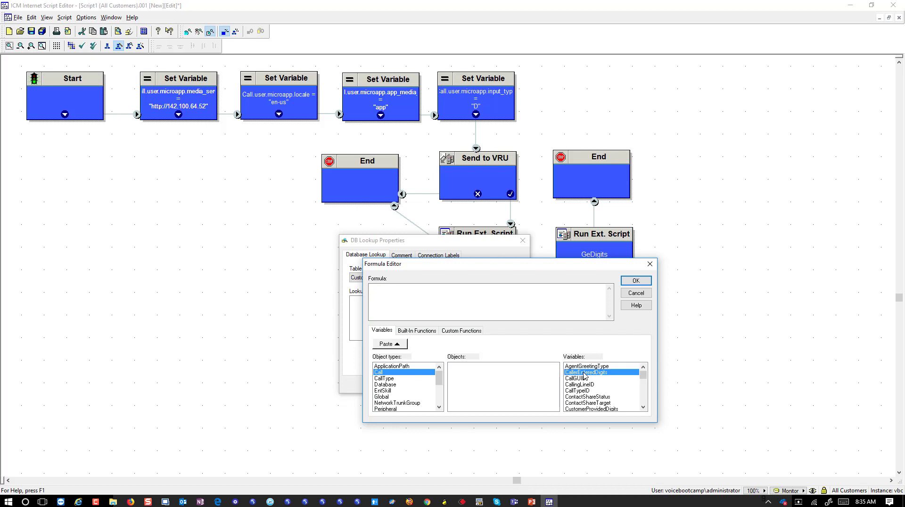
{"action": "left_click", "coordinate": [389, 344]}
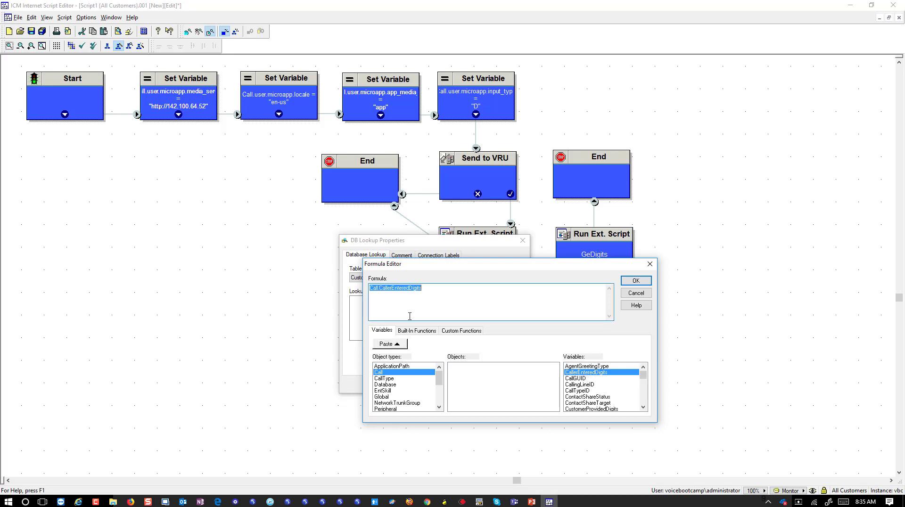
{"action": "left_click", "coordinate": [380, 299]}
{"action": "double_click", "coordinate": [386, 286]}
{"action": "left_click", "coordinate": [641, 283]}
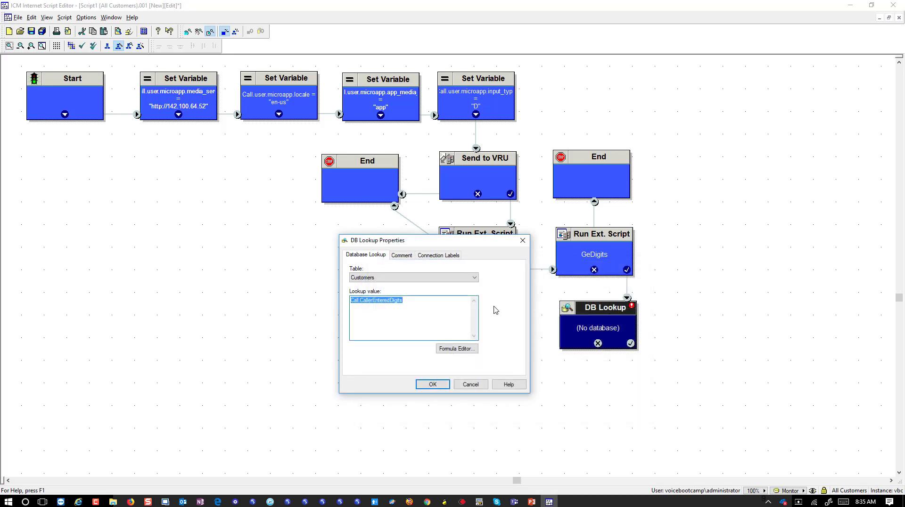
{"action": "left_click", "coordinate": [431, 384]}
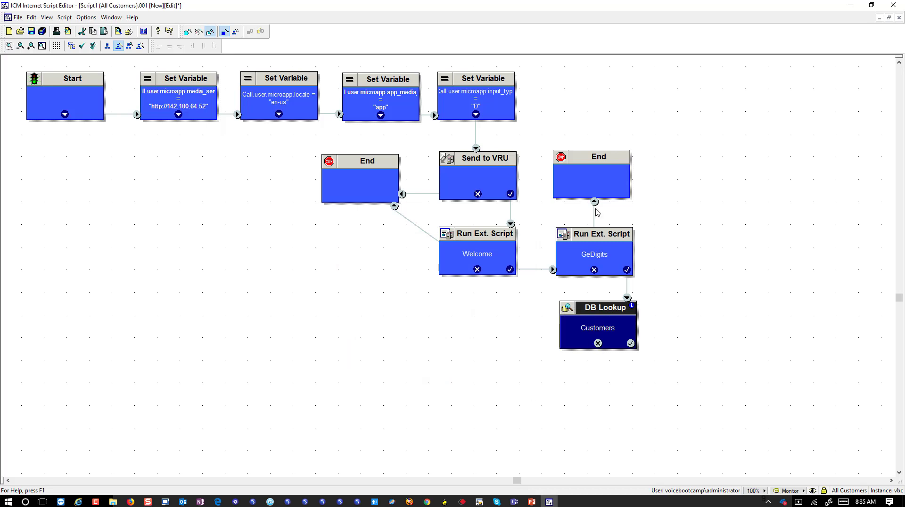
Move the first End node left of Welcome and link DB Lookup's failure output to it.
{"action": "left_click_drag", "start_coordinate": [366, 203], "coordinate": [338, 273]}
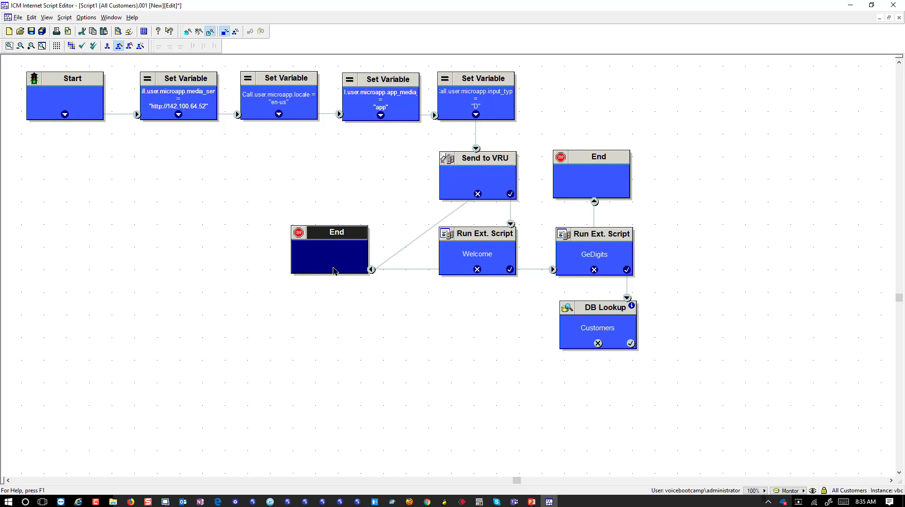
{"action": "left_click_drag", "start_coordinate": [598, 343], "coordinate": [324, 253]}
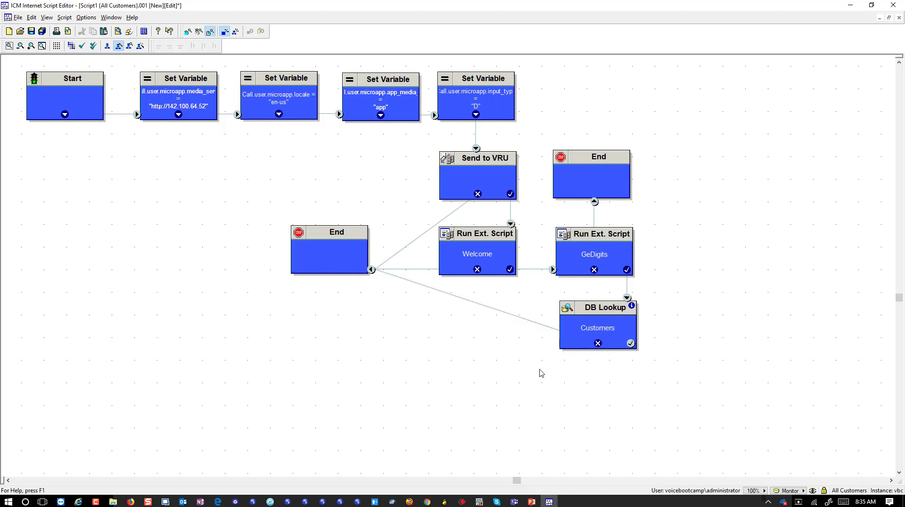
{"action": "scroll", "coordinate": [539, 372], "scroll_direction": "down", "scroll_amount": 3}
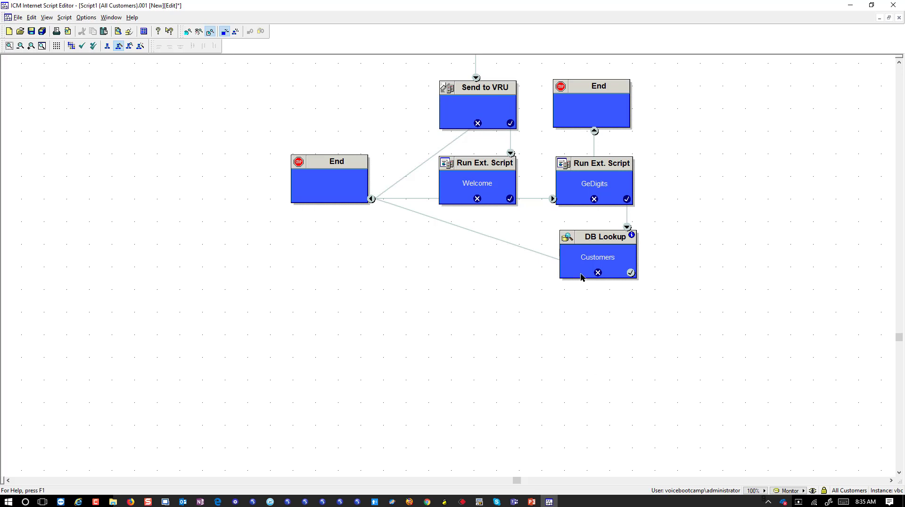
Add a Set Variable node connected to DB Lookup's success output.
{"action": "right_click", "coordinate": [572, 305]}
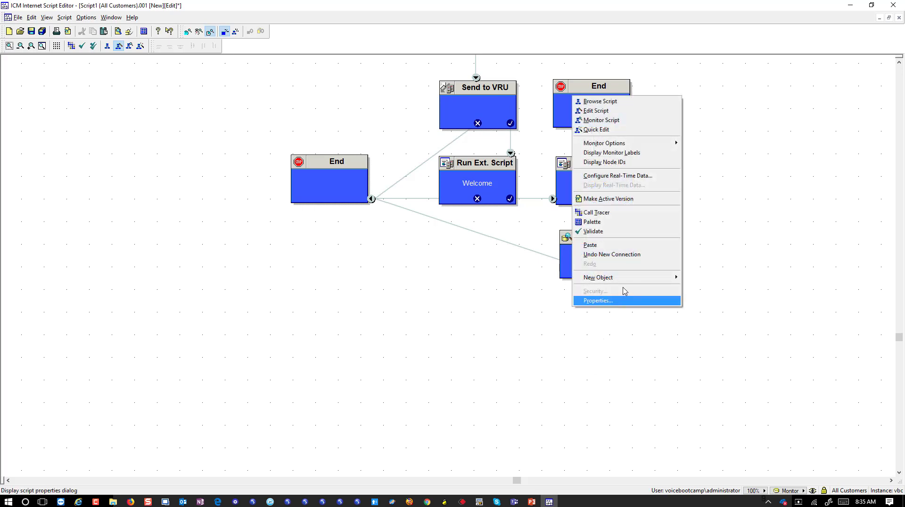
{"action": "mouse_move", "coordinate": [618, 279]}
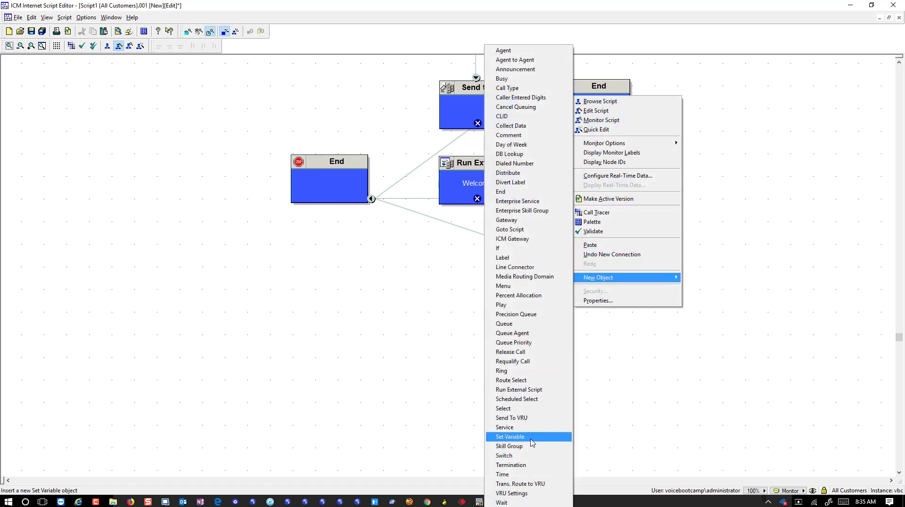
{"action": "left_click", "coordinate": [532, 440]}
{"action": "left_click_drag", "start_coordinate": [579, 296], "coordinate": [605, 323]}
{"action": "mouse_move", "coordinate": [630, 274]}
{"action": "left_mouse_down"}
{"action": "mouse_move", "coordinate": [630, 331]}
{"action": "mouse_move", "coordinate": [616, 340]}
{"action": "left_mouse_up"}
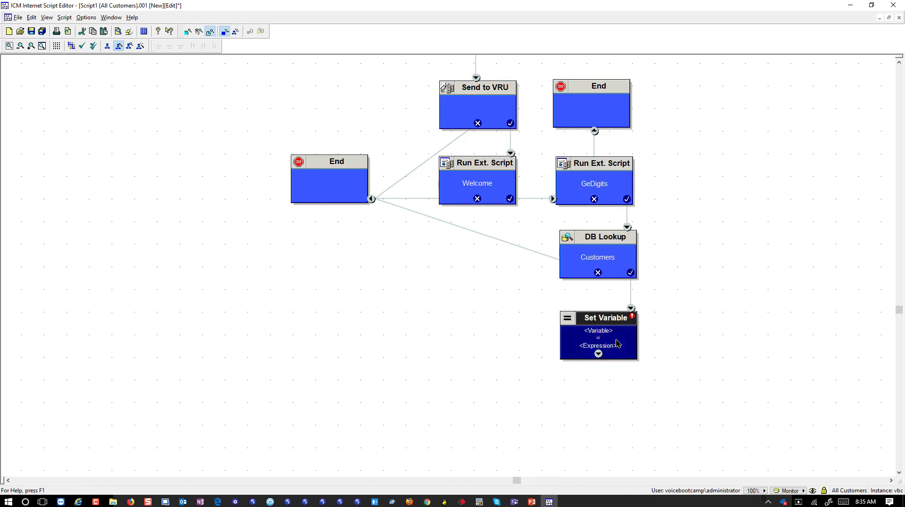
Choose object type Call and variable PeripheralVariable1 in the new node's properties.
{"action": "right_click", "coordinate": [617, 340]}
{"action": "left_click", "coordinate": [630, 370]}
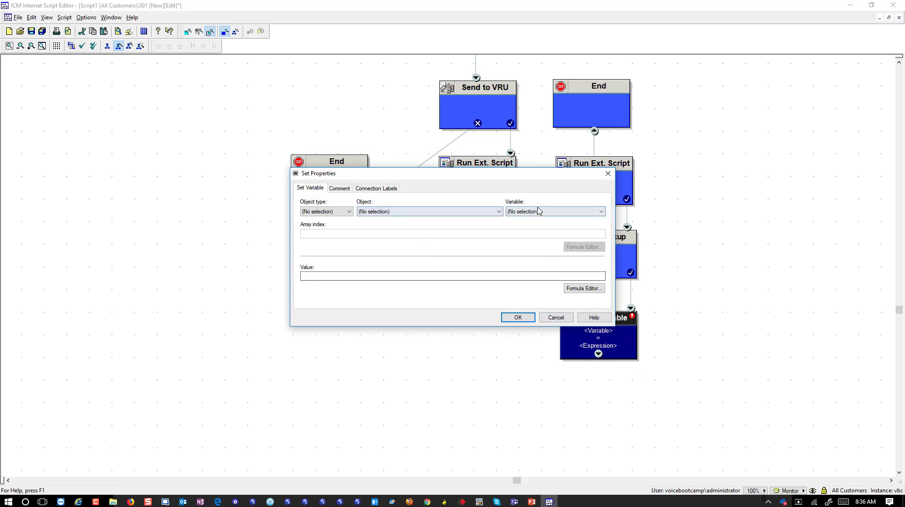
{"action": "left_click", "coordinate": [540, 211]}
{"action": "left_click", "coordinate": [316, 212]}
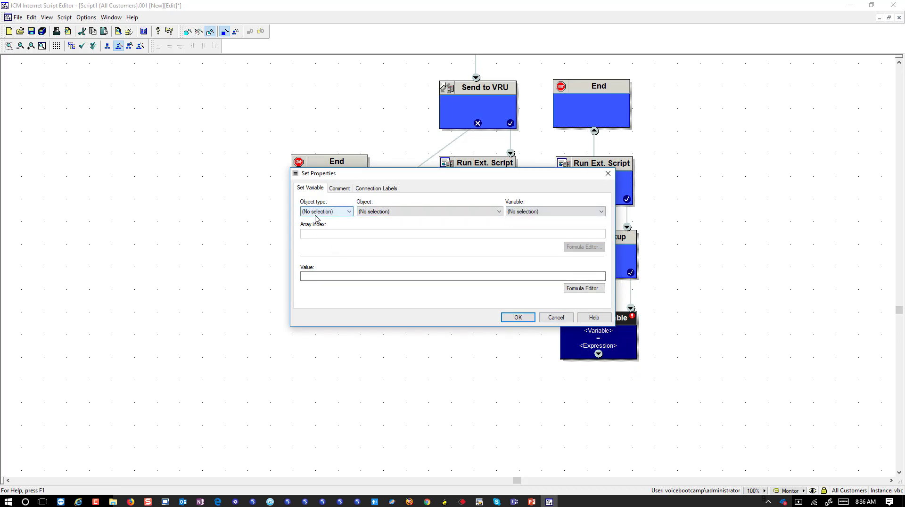
{"action": "left_click", "coordinate": [321, 223]}
{"action": "left_click", "coordinate": [571, 212]}
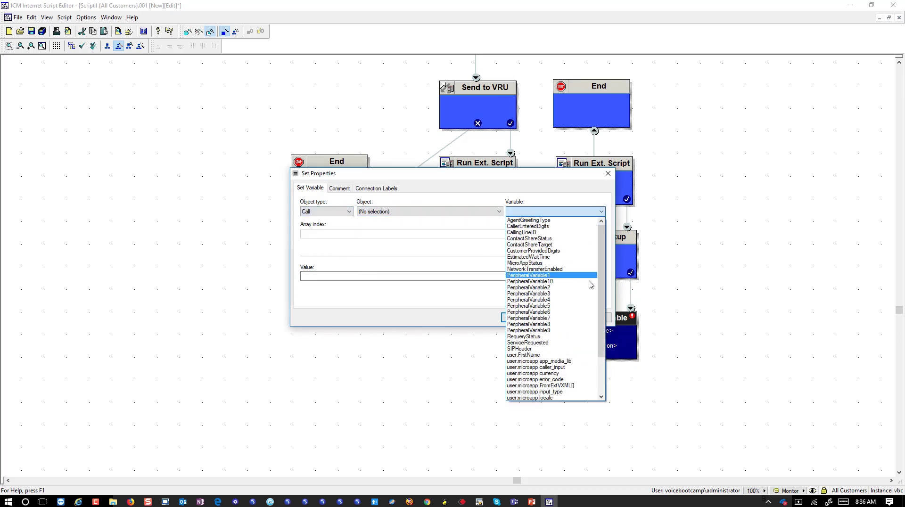
{"action": "left_click", "coordinate": [586, 275]}
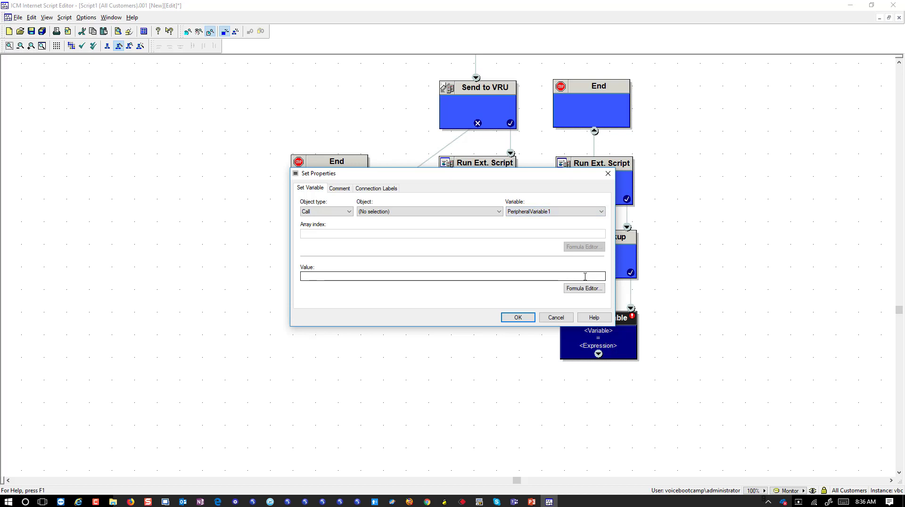
Insert the substr() function into the Set Variable node's value formula.
{"action": "left_click", "coordinate": [583, 287]}
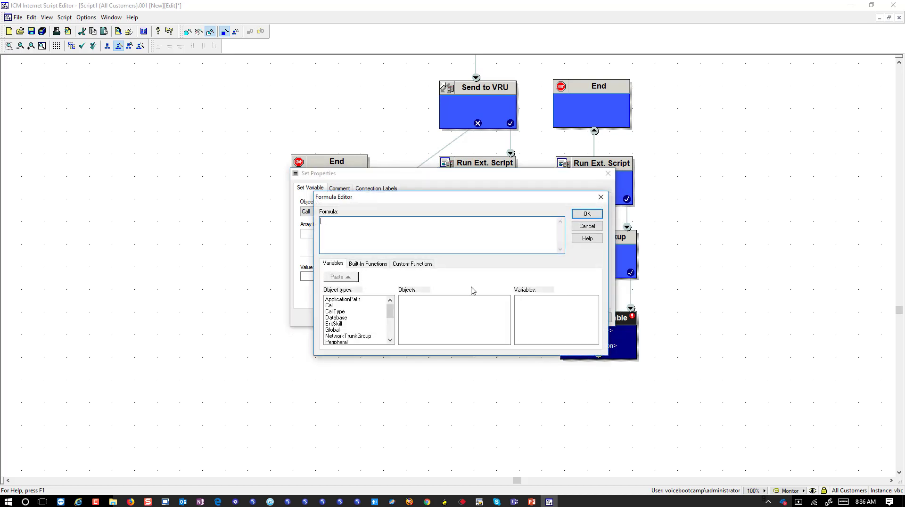
{"action": "left_click", "coordinate": [371, 266]}
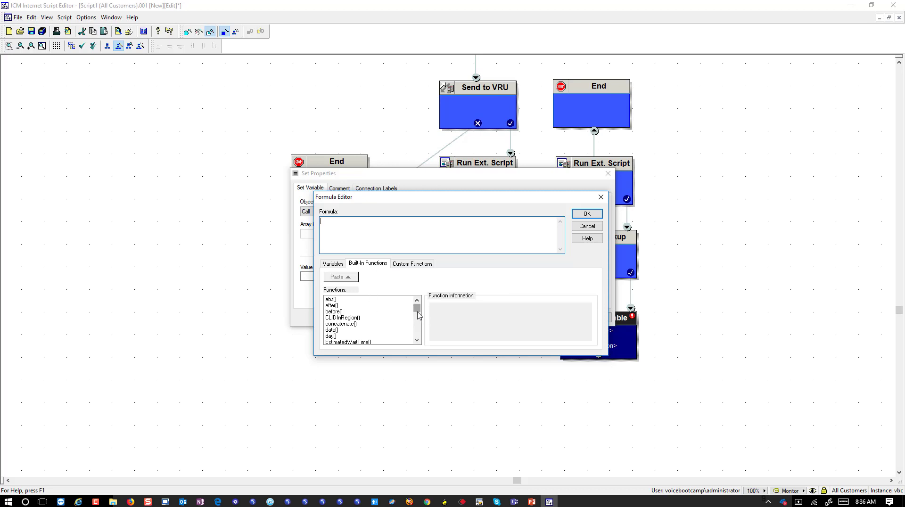
{"action": "left_click_drag", "start_coordinate": [418, 315], "coordinate": [418, 336]}
{"action": "left_click", "coordinate": [332, 305]}
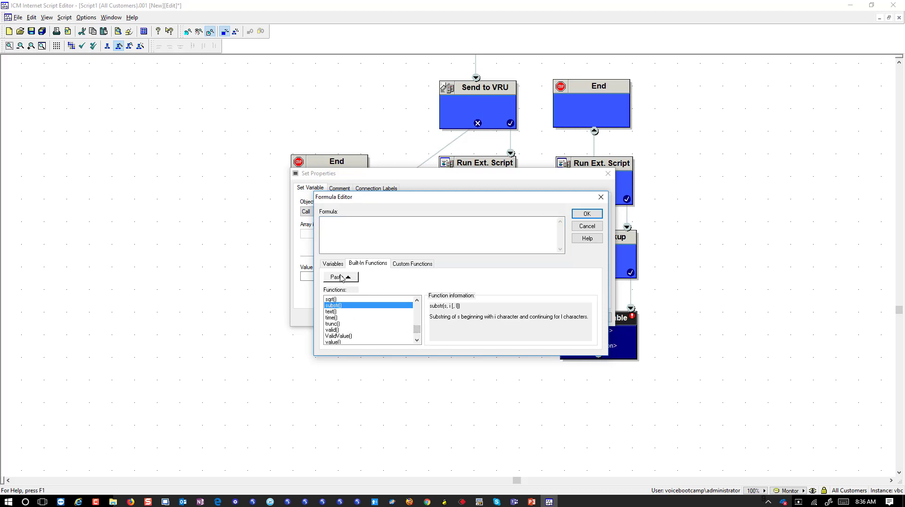
{"action": "left_click", "coordinate": [341, 277]}
{"action": "left_click", "coordinate": [338, 225]}
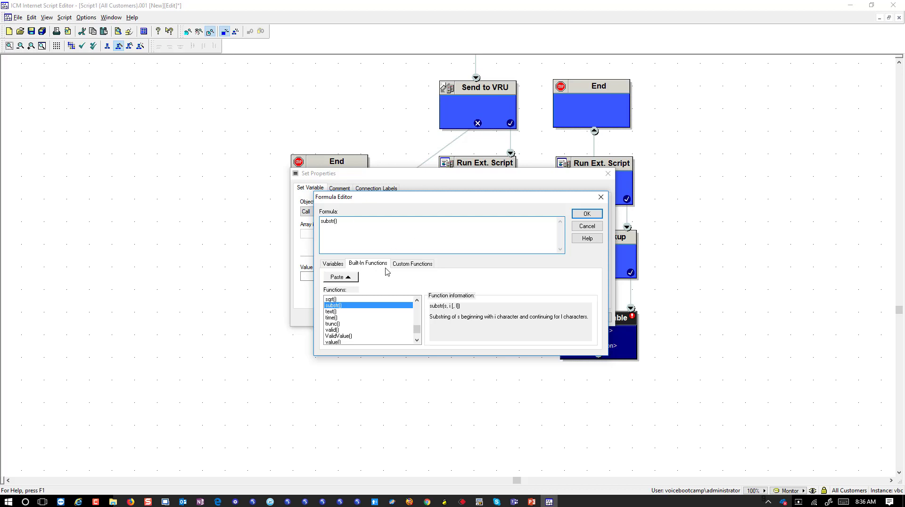
{"action": "left_click", "coordinate": [340, 265]}
Complete the value as substr(Database.Customers.strPhone,0,3) and apply the Set Variable properties.
{"action": "left_click", "coordinate": [338, 317]}
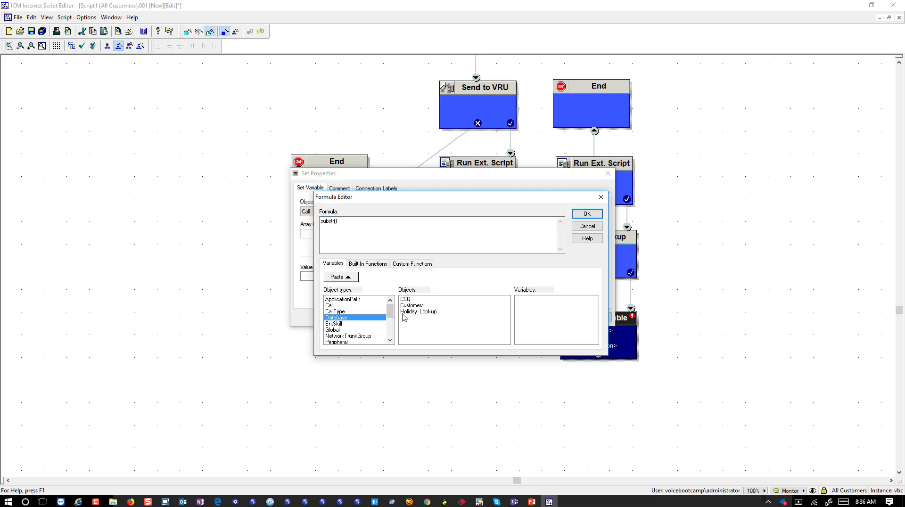
{"action": "left_click", "coordinate": [410, 305]}
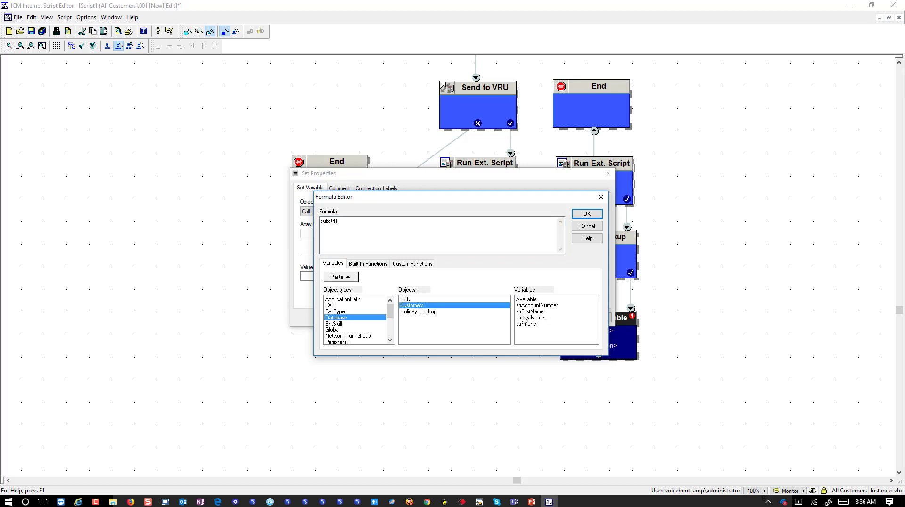
{"action": "left_click", "coordinate": [527, 324]}
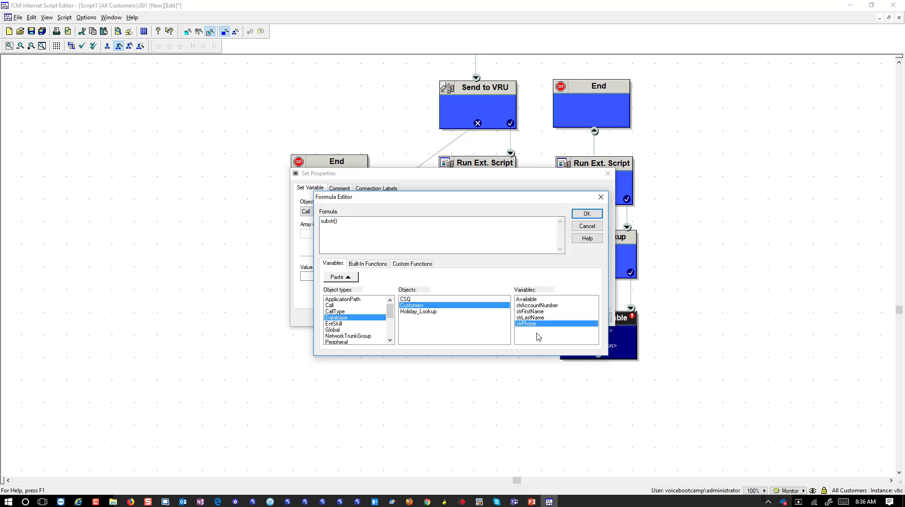
{"action": "left_click", "coordinate": [344, 278]}
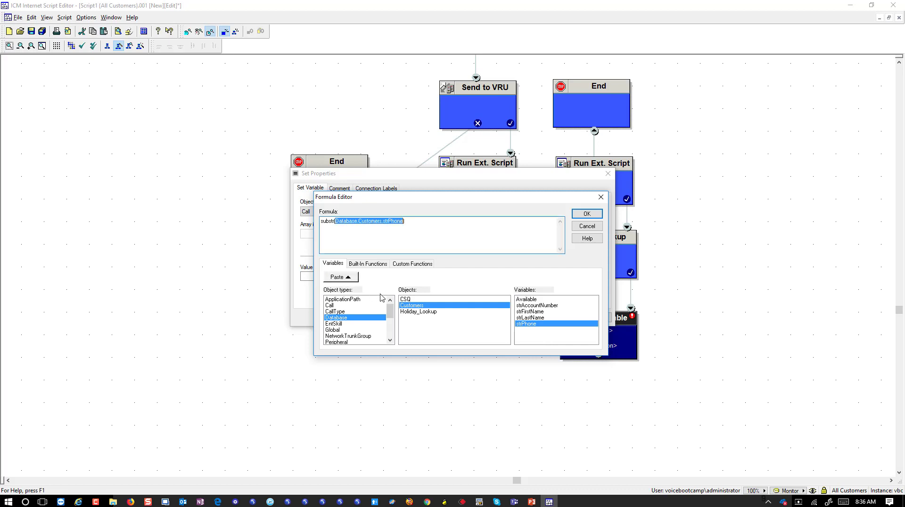
{"action": "left_click", "coordinate": [394, 231]}
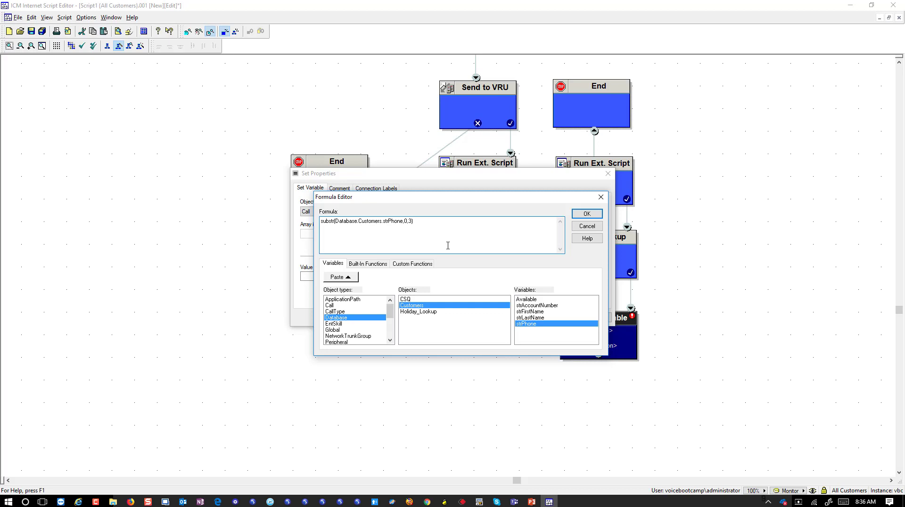
{"action": "left_click", "coordinate": [587, 214]}
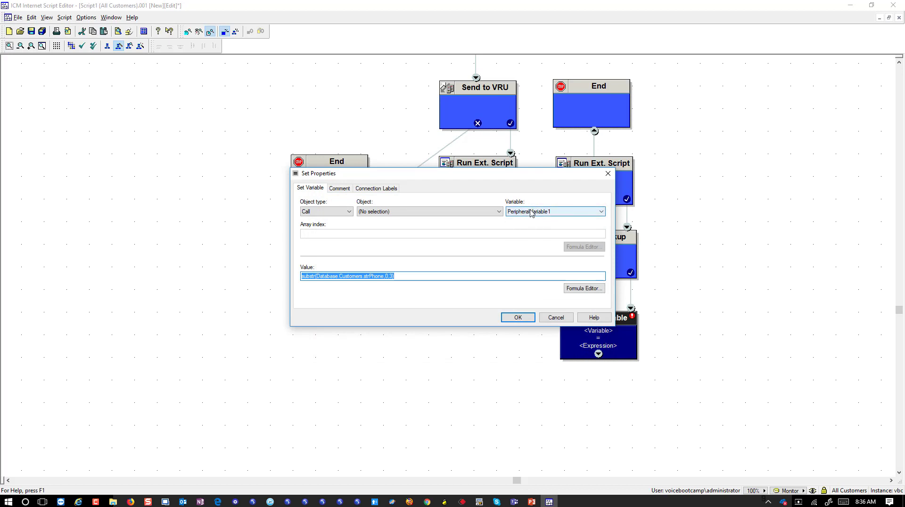
{"action": "left_click", "coordinate": [518, 317]}
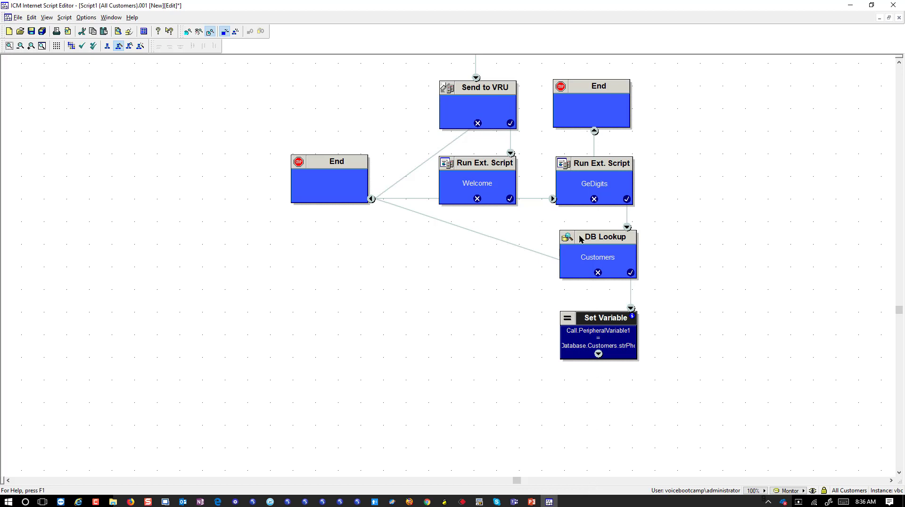
{"action": "left_click", "coordinate": [616, 270]}
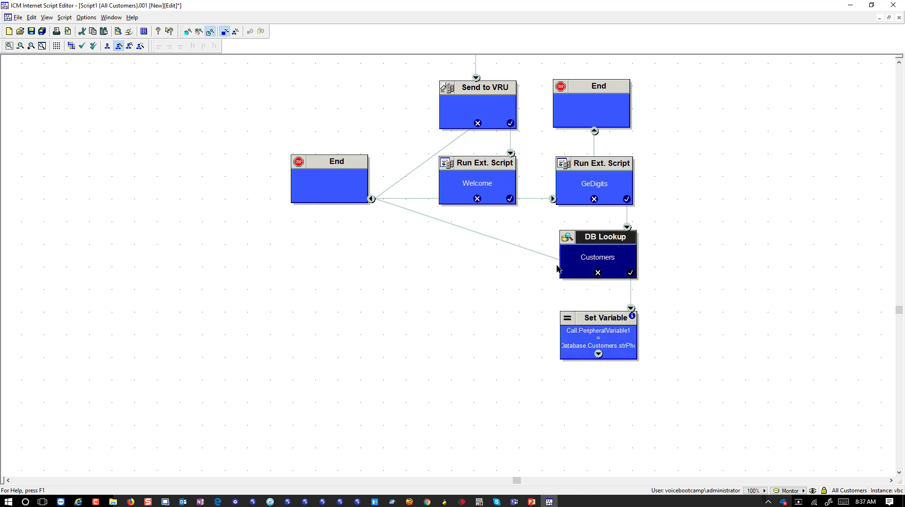
Duplicate the Customers DB Lookup node and connect the copy after Set Variable.
{"action": "key", "text": "ctrl+c"}
{"action": "key", "text": "ctrl+v"}
{"action": "left_click_drag", "start_coordinate": [66, 100], "coordinate": [497, 345]}
{"action": "left_click_drag", "start_coordinate": [598, 354], "coordinate": [516, 351]}
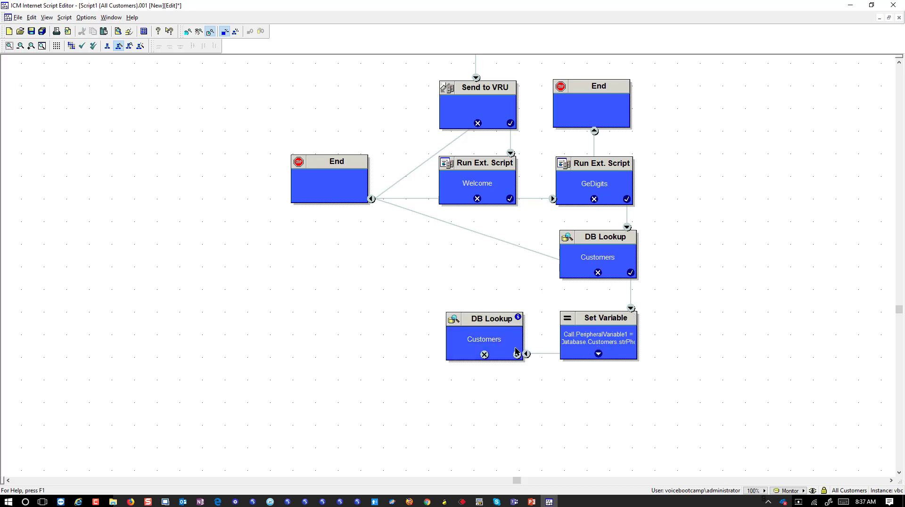
{"action": "right_click", "coordinate": [468, 348]}
{"action": "left_click", "coordinate": [485, 374]}
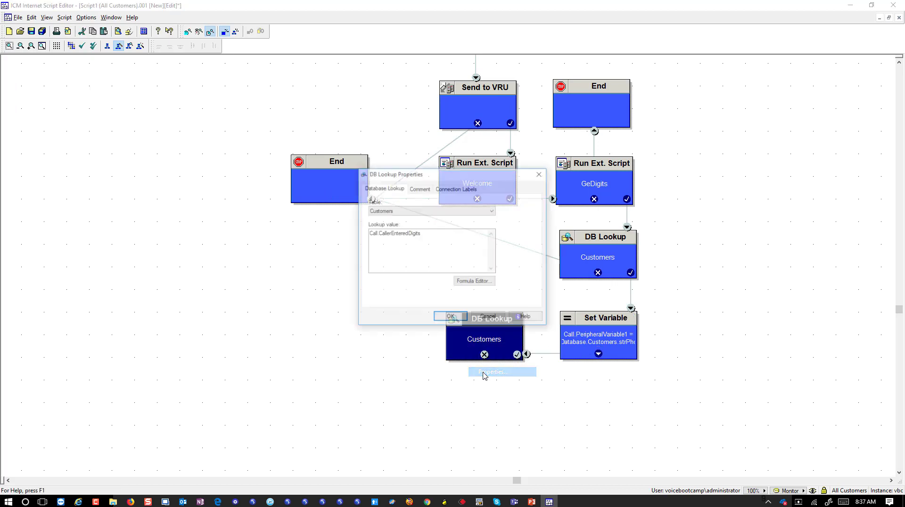
Set the new lookup's table to CSQ and its lookup value to Call.PeripheralVariable1.
{"action": "left_click", "coordinate": [426, 210]}
{"action": "left_click", "coordinate": [410, 223]}
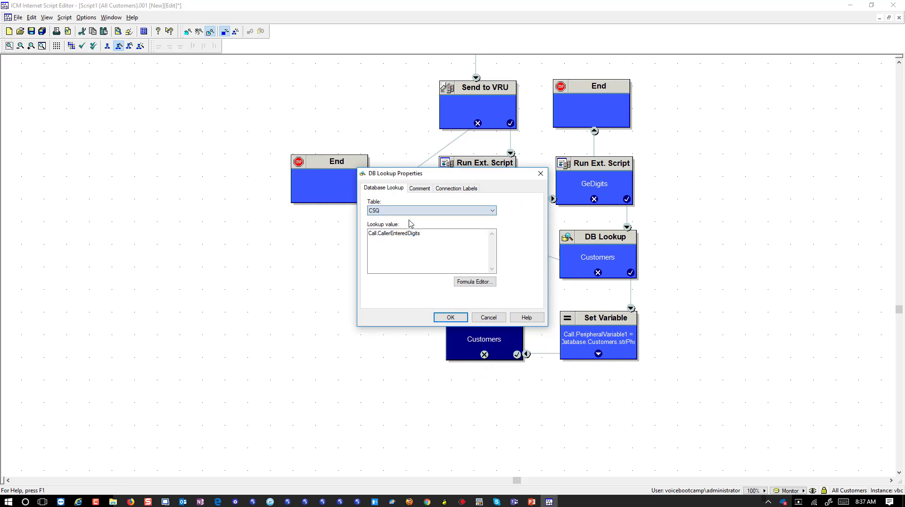
{"action": "double_click", "coordinate": [415, 234]}
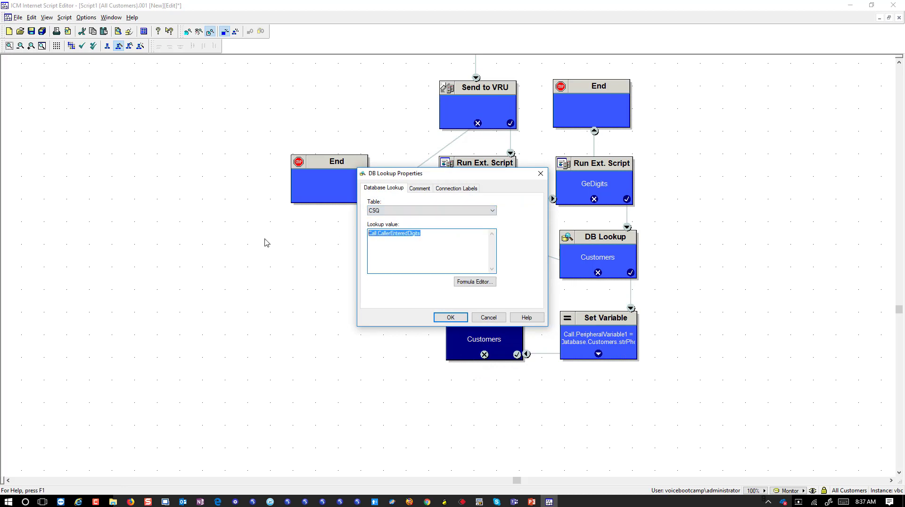
{"action": "key", "text": "Delete"}
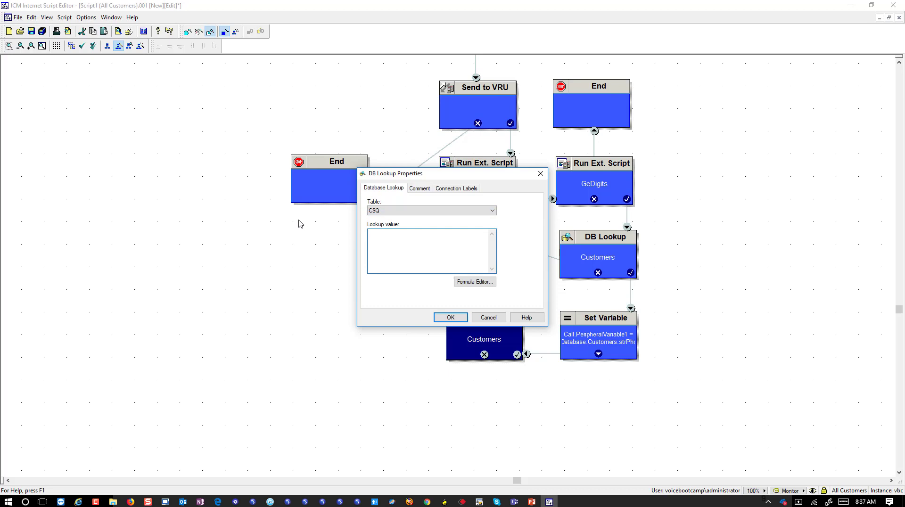
{"action": "left_click", "coordinate": [476, 281]}
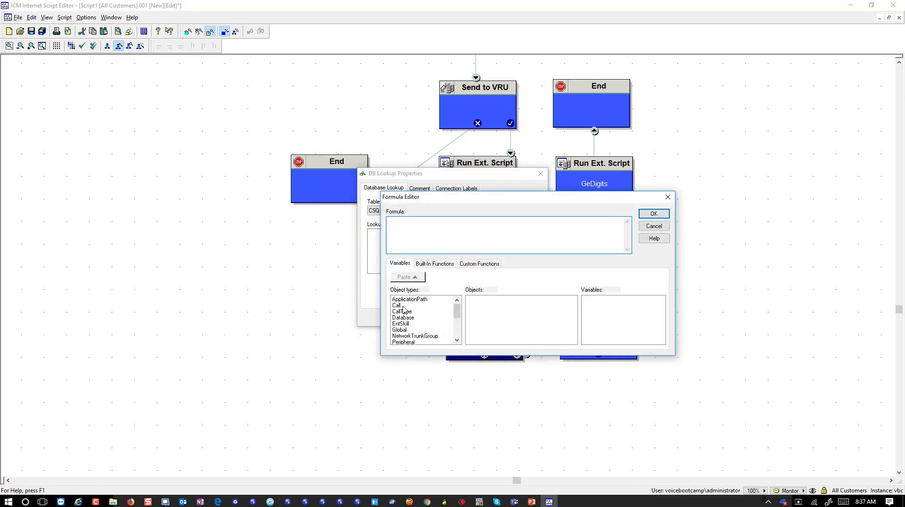
{"action": "left_click", "coordinate": [398, 306]}
{"action": "scroll", "coordinate": [617, 323], "scroll_direction": "down", "scroll_amount": 3}
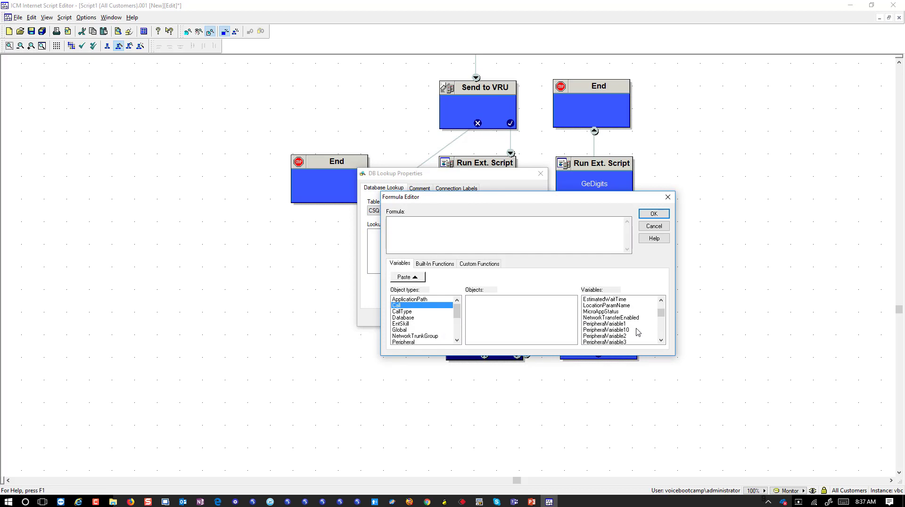
{"action": "left_click", "coordinate": [626, 324]}
{"action": "left_click", "coordinate": [401, 278]}
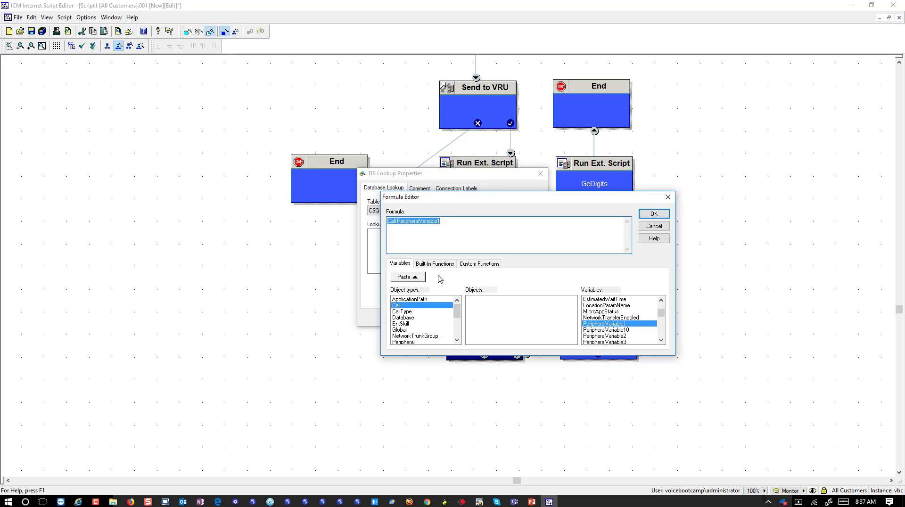
{"action": "left_click", "coordinate": [653, 214]}
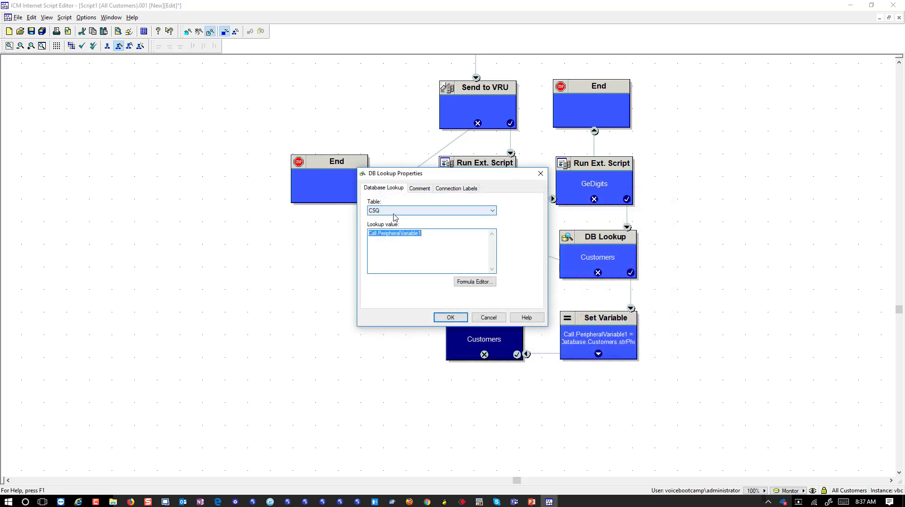
{"action": "left_click", "coordinate": [441, 234]}
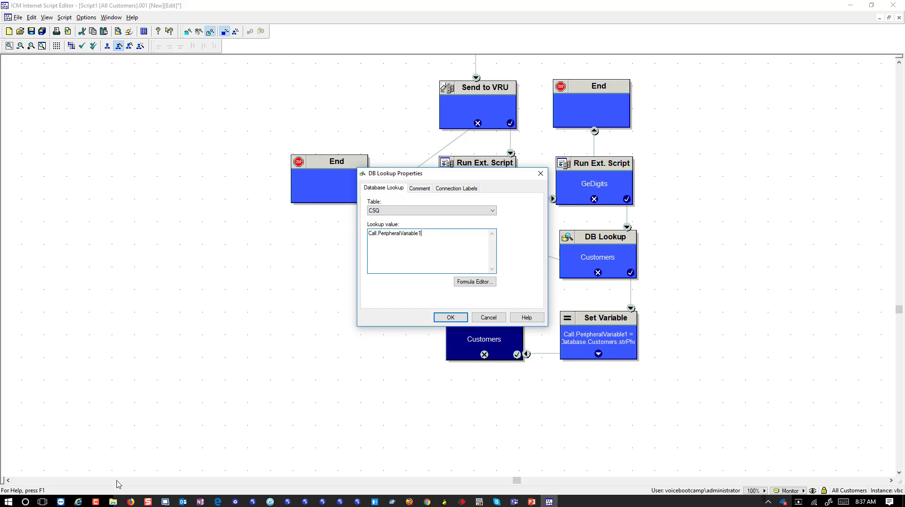
{"action": "left_click", "coordinate": [27, 503]}
Write 'Call.PeripheralVariable1 = 702' in a new Notepad note, highlighting the 02, then bring up the lab slides.
{"action": "type", "text": "n"}
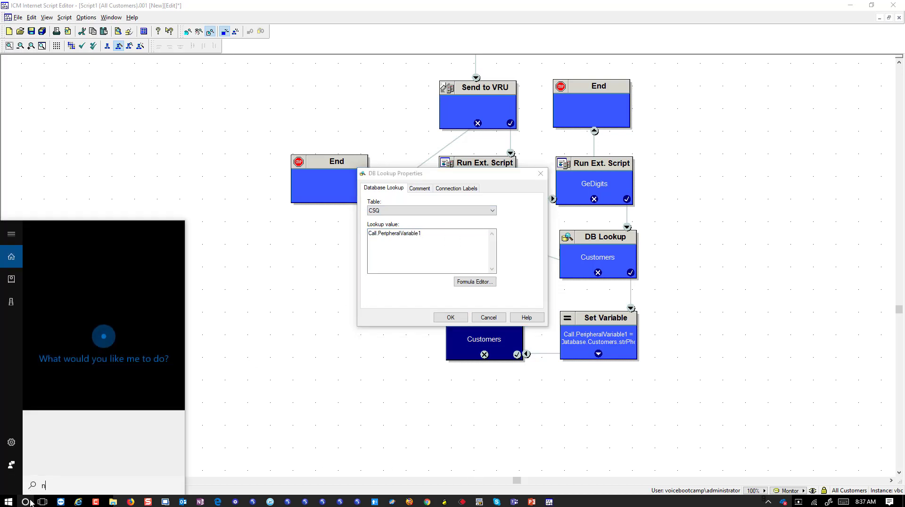
{"action": "type", "text": "otepad"}
{"action": "key", "text": "Return"}
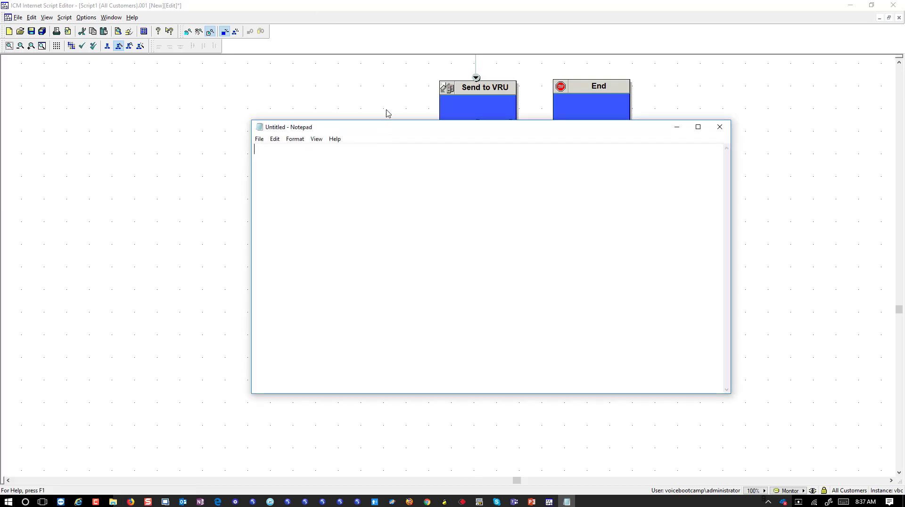
{"action": "left_click", "coordinate": [387, 113]}
{"action": "key", "text": "ctrl+c"}
{"action": "key", "text": "alt+Tab"}
{"action": "key", "text": "ctrl+v"}
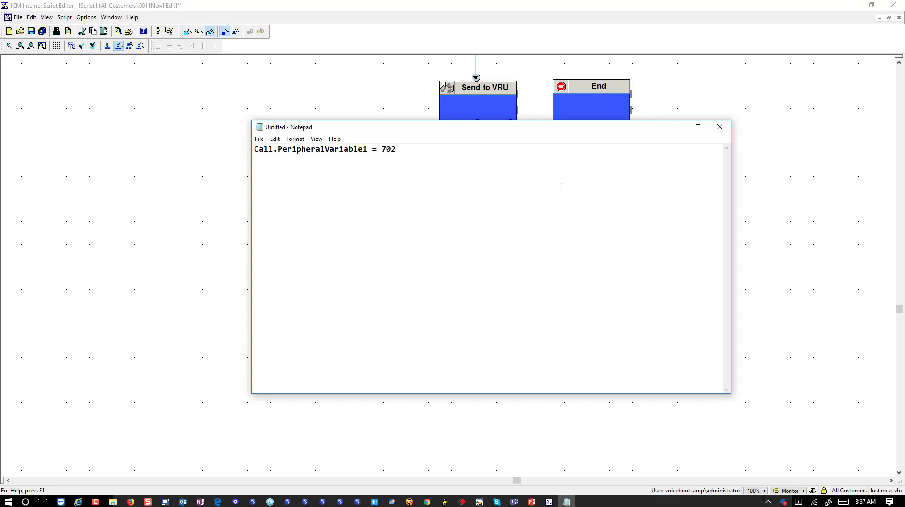
{"action": "left_click", "coordinate": [676, 127]}
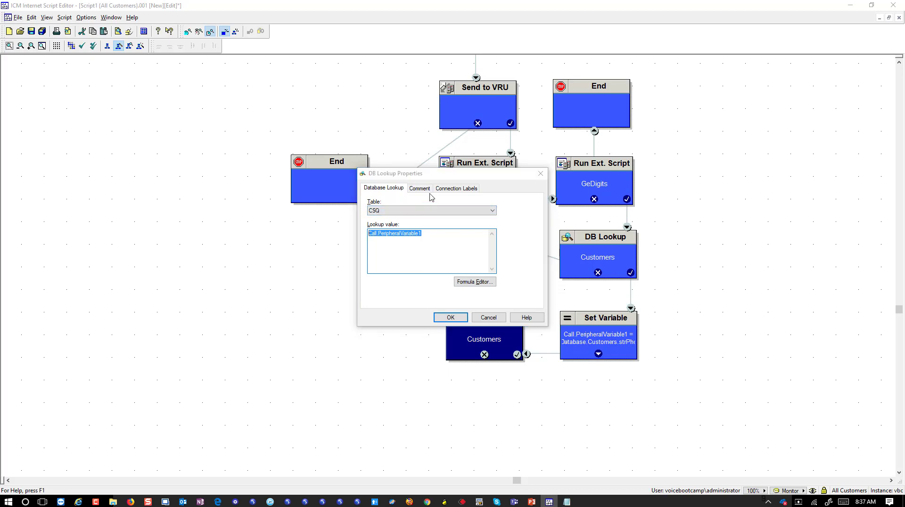
{"action": "key", "text": "alt+Tab"}
{"action": "left_click_drag", "start_coordinate": [385, 150], "coordinate": [431, 150]}
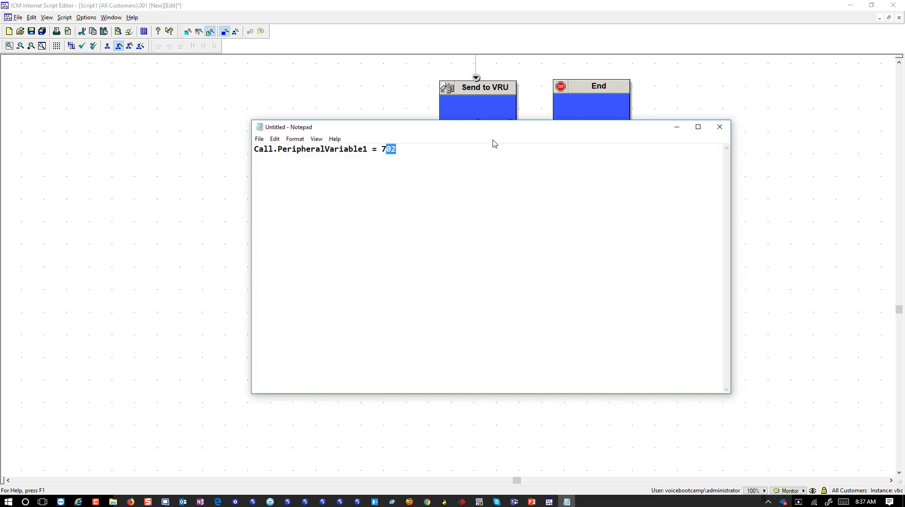
{"action": "left_click", "coordinate": [532, 501]}
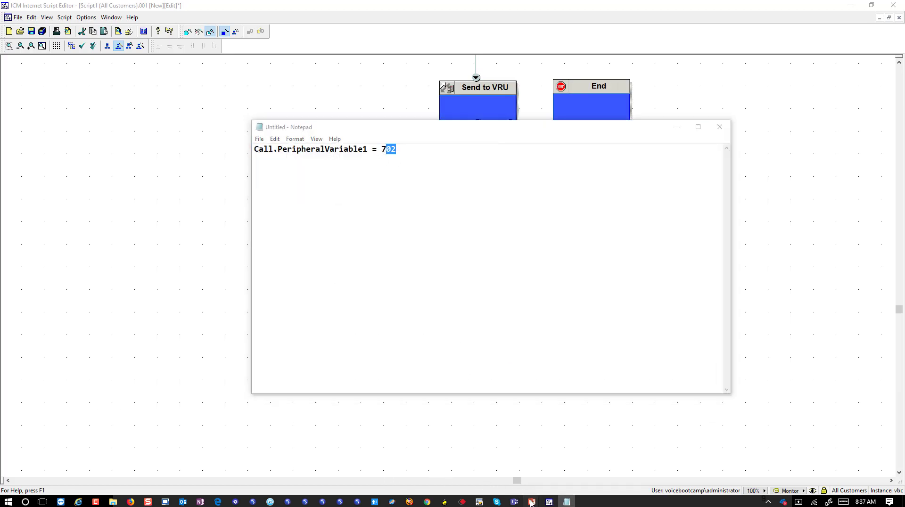
{"action": "left_click", "coordinate": [509, 480]}
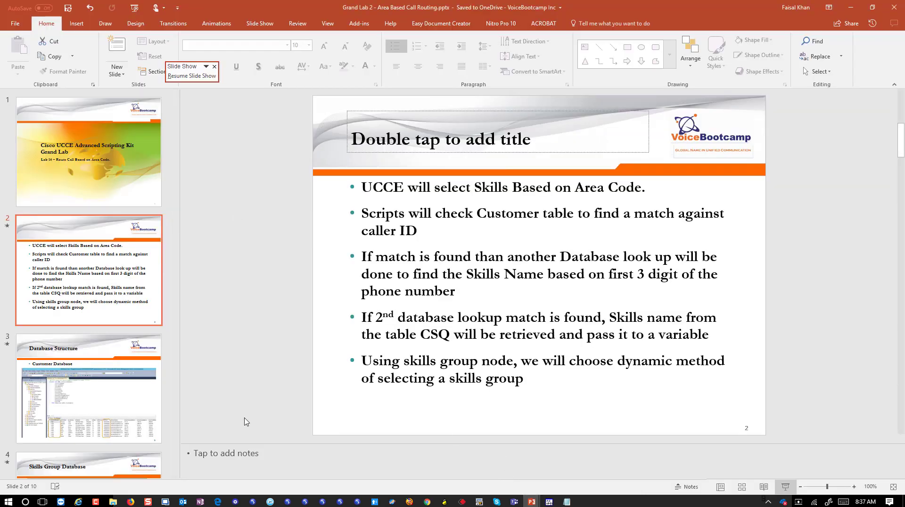
View slide 4, Skills Group Database, with its CSQ area-code table, then return to the script.
{"action": "left_click", "coordinate": [144, 429]}
{"action": "left_click", "coordinate": [133, 465]}
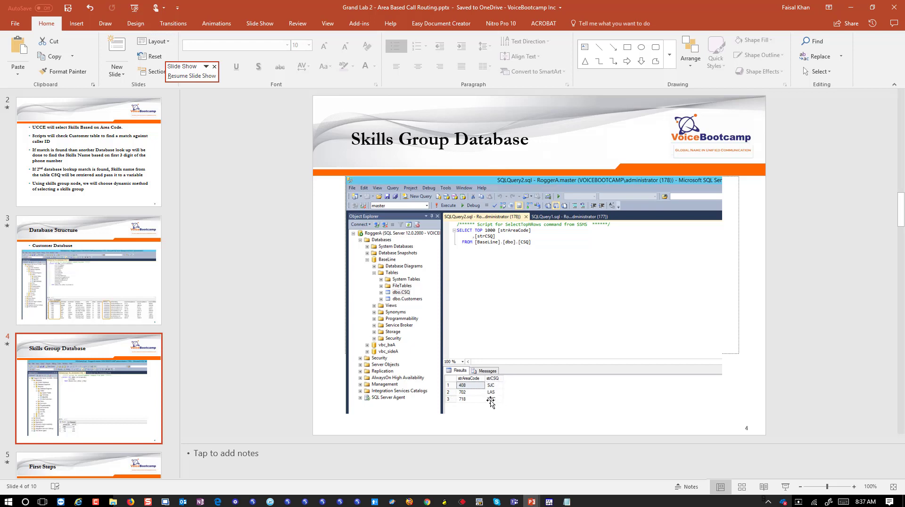
{"action": "left_click", "coordinate": [851, 8]}
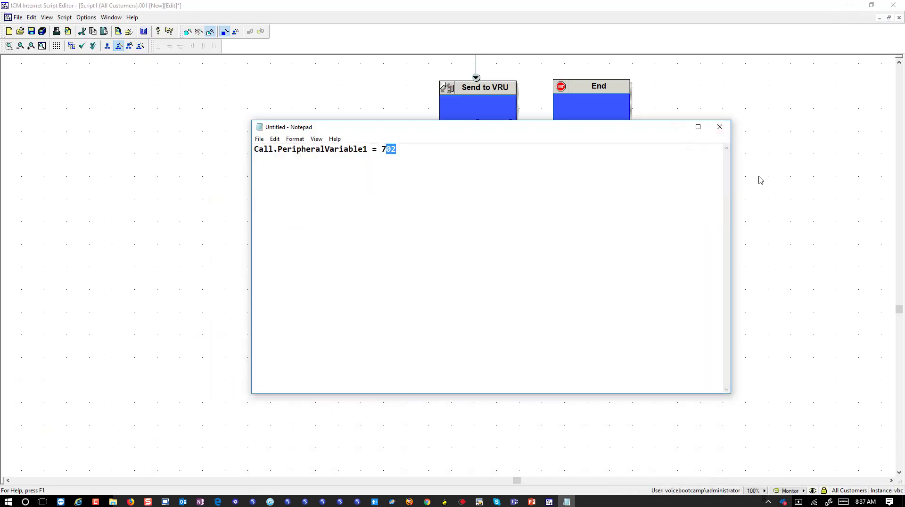
{"action": "left_click", "coordinate": [807, 234]}
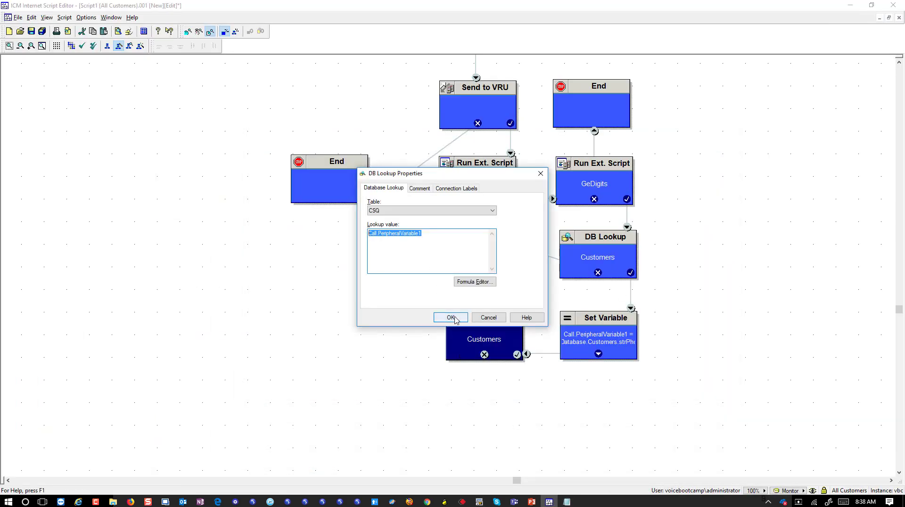
Apply the CSQ lookup settings and connect its failure output to End.
{"action": "left_click", "coordinate": [450, 317]}
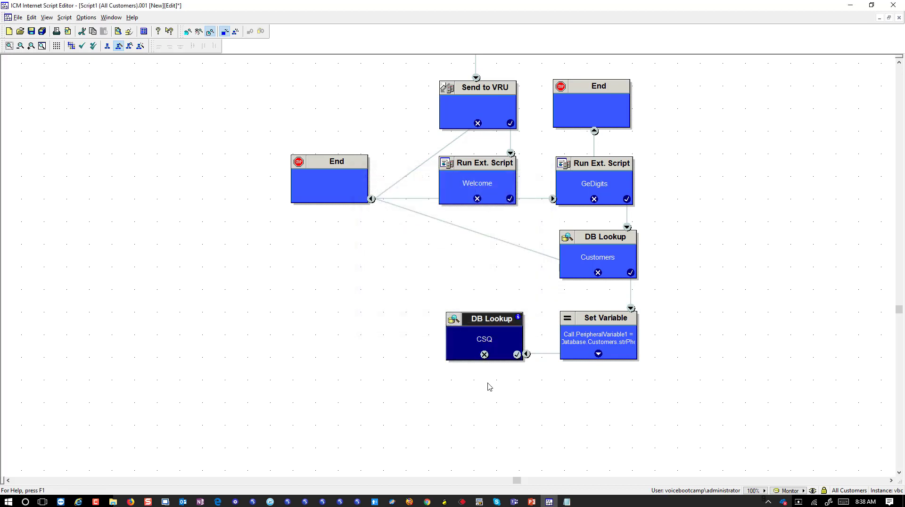
{"action": "left_click_drag", "start_coordinate": [484, 355], "coordinate": [335, 197]}
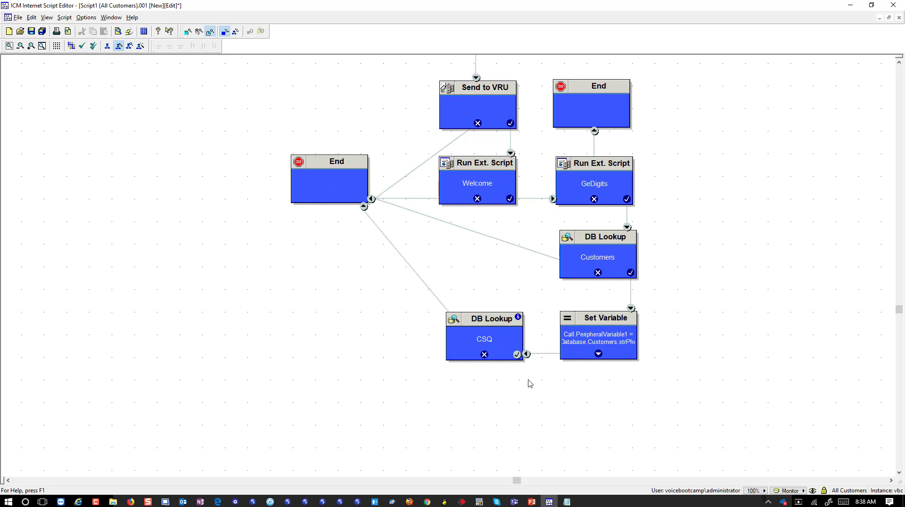
{"action": "scroll", "coordinate": [530, 384], "scroll_direction": "down", "scroll_amount": 3}
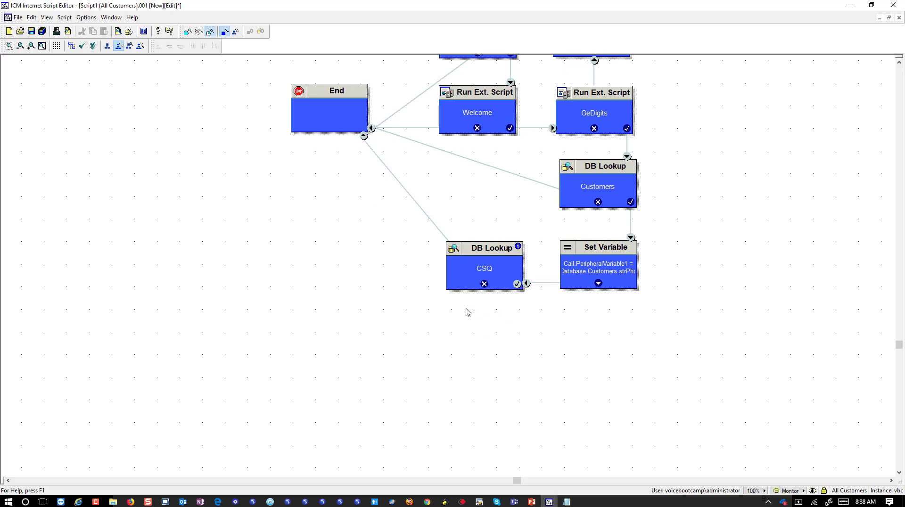
Copy the Set Variable node and link the copy below the CSQ lookup.
{"action": "left_click", "coordinate": [592, 266]}
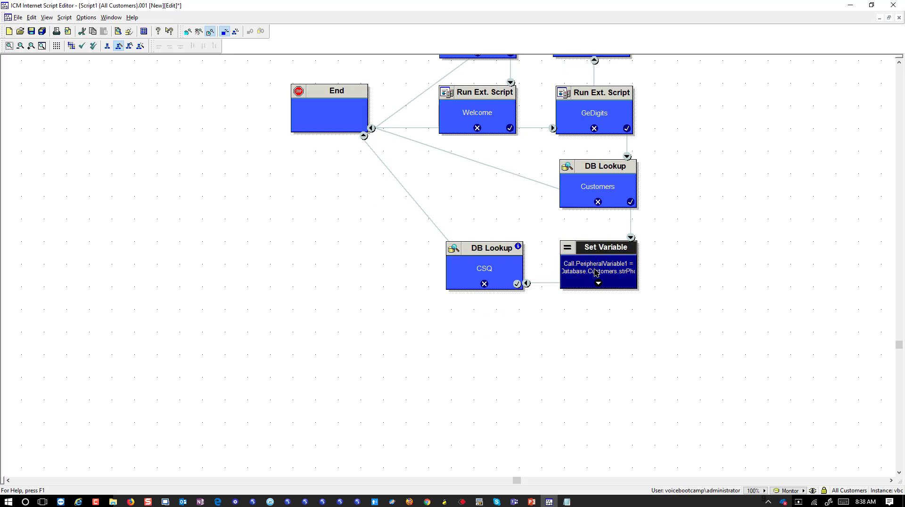
{"action": "key", "text": "ctrl+c"}
{"action": "key", "text": "ctrl+v"}
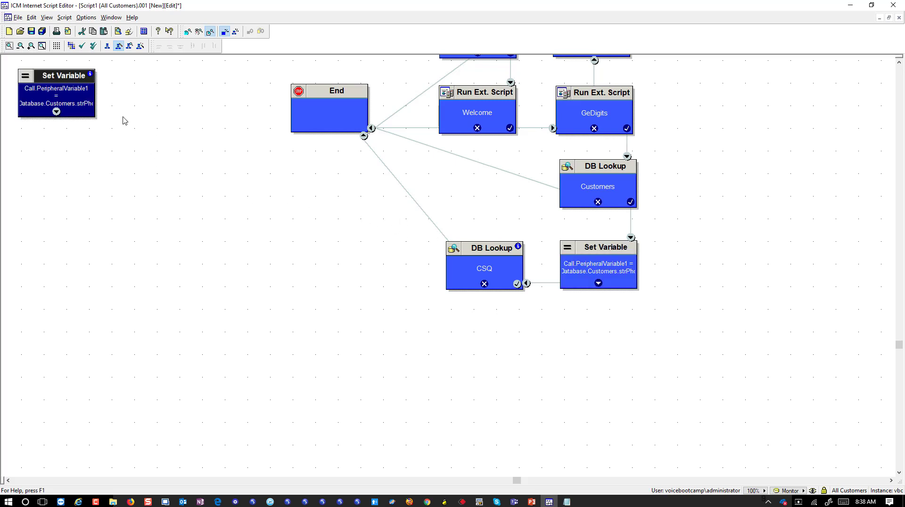
{"action": "left_click_drag", "start_coordinate": [63, 106], "coordinate": [494, 359]}
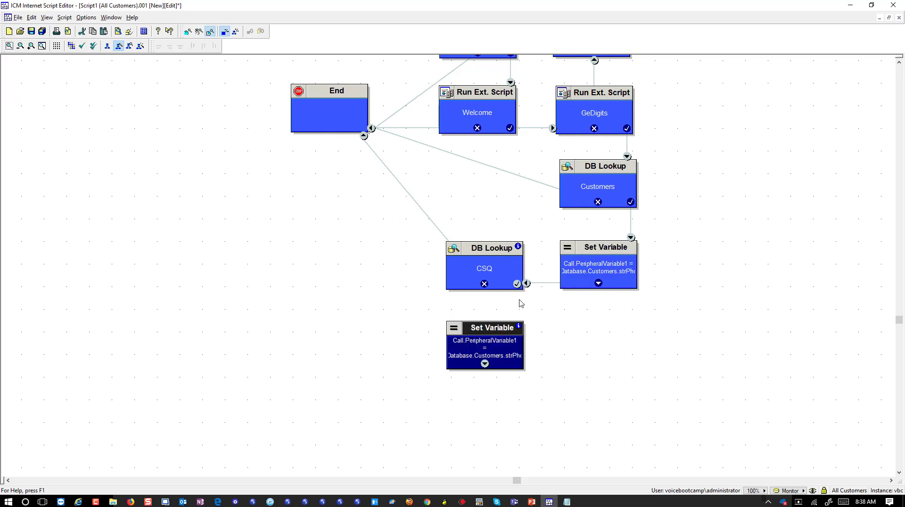
{"action": "left_click_drag", "start_coordinate": [517, 283], "coordinate": [503, 357]}
{"action": "right_click", "coordinate": [504, 360]}
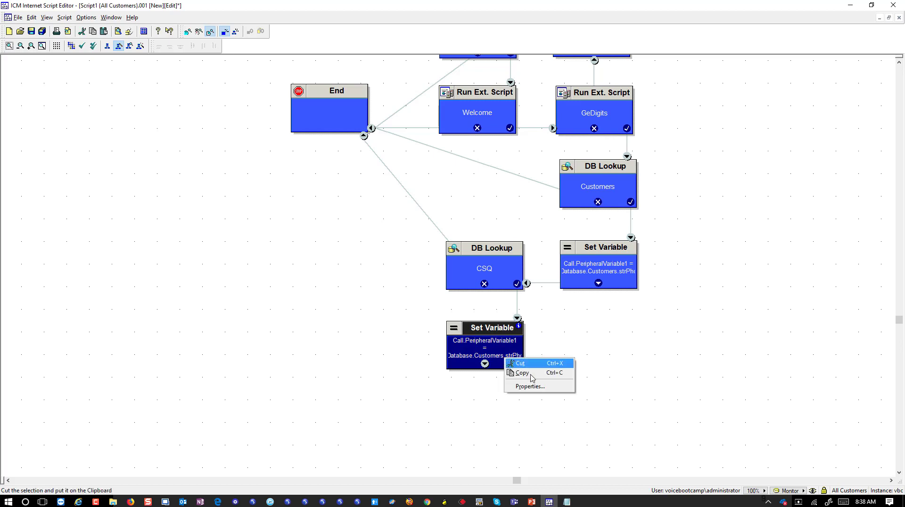
Change the copied node's target variable to PeripheralVariable2 and clear its old substr value.
{"action": "left_click", "coordinate": [528, 387]}
{"action": "left_click", "coordinate": [546, 214]}
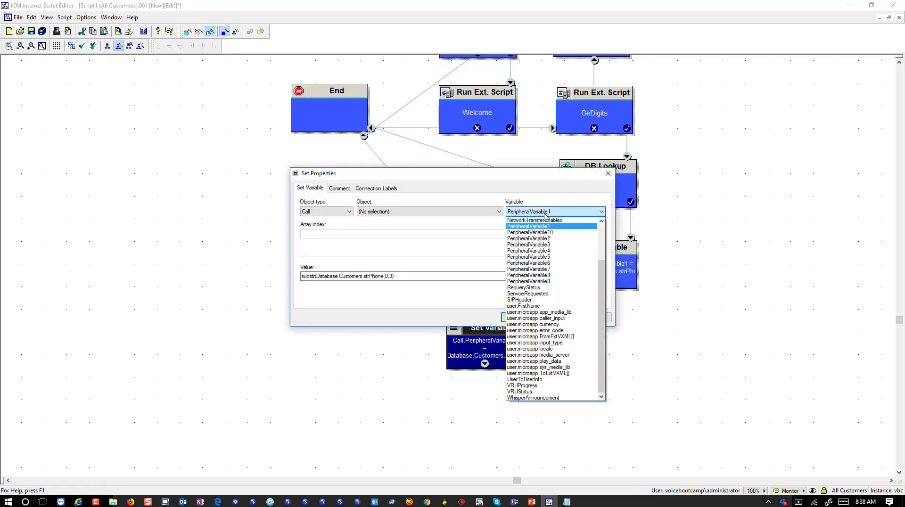
{"action": "left_click", "coordinate": [546, 237]}
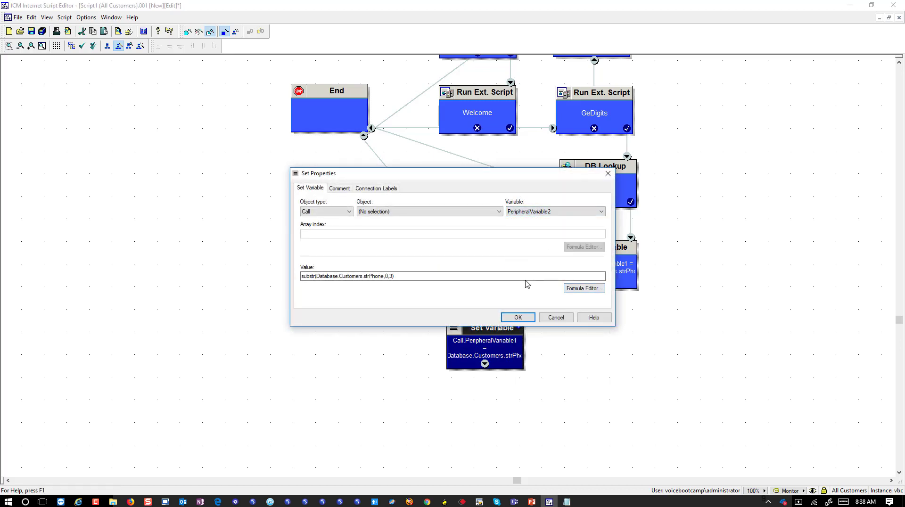
{"action": "left_click_drag", "start_coordinate": [529, 276], "coordinate": [3, 258]}
{"action": "key", "text": "Delete"}
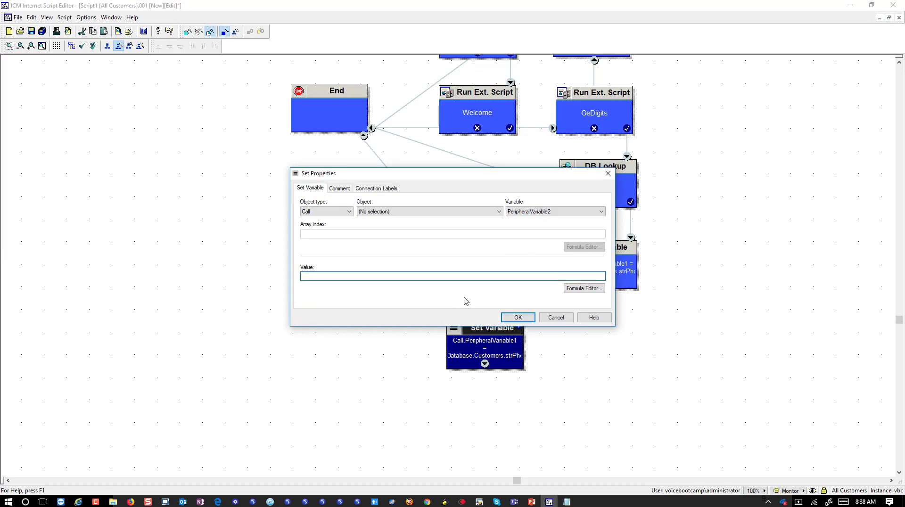
Set the value to Database.CSQ.strCSQ and apply the node's properties.
{"action": "left_click", "coordinate": [584, 288]}
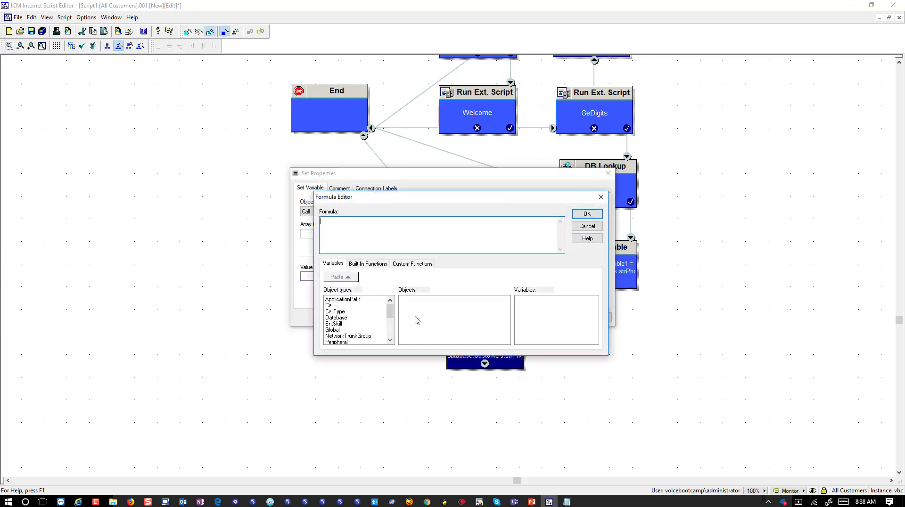
{"action": "left_click", "coordinate": [335, 318]}
{"action": "left_click", "coordinate": [408, 300]}
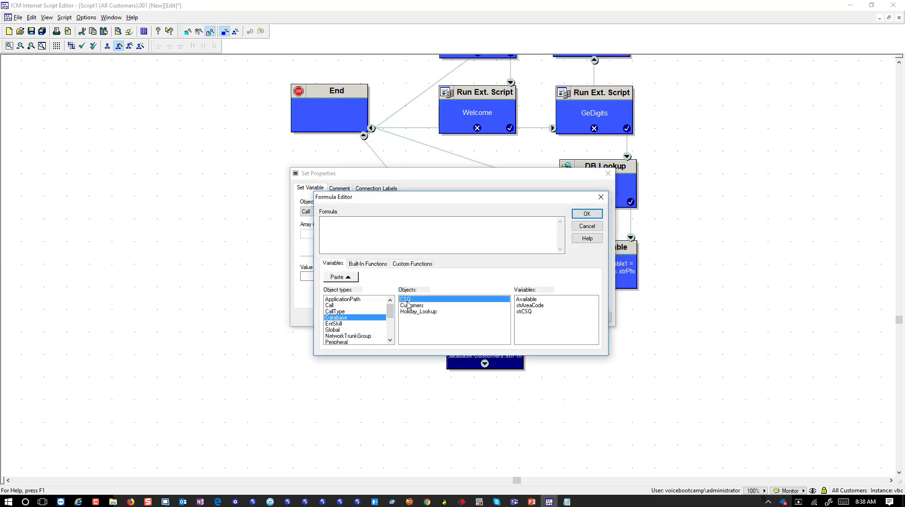
{"action": "left_click", "coordinate": [528, 311]}
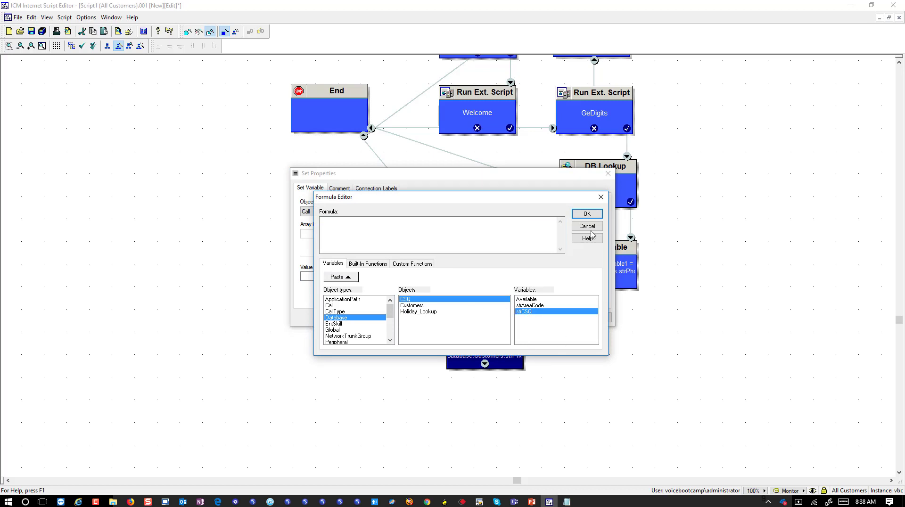
{"action": "left_click", "coordinate": [332, 278]}
{"action": "left_click_drag", "start_coordinate": [386, 221], "coordinate": [316, 222]}
{"action": "left_click", "coordinate": [589, 215]}
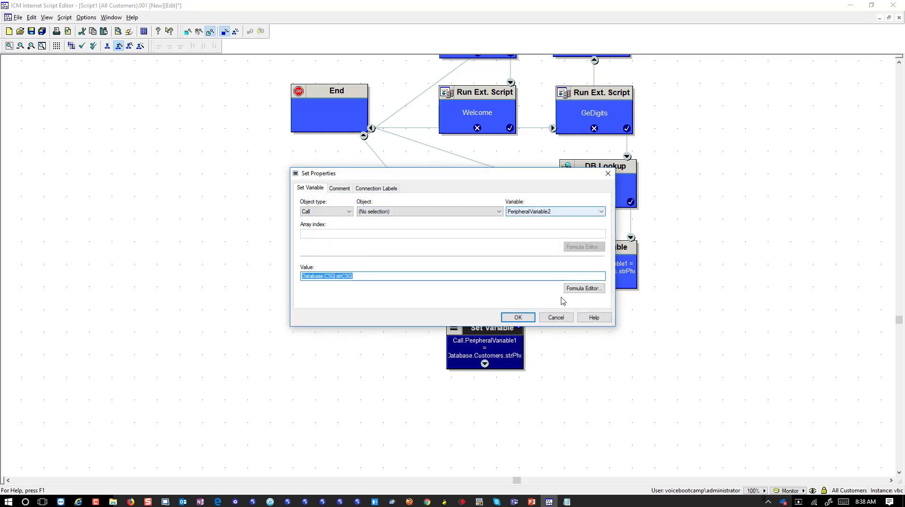
{"action": "left_click", "coordinate": [523, 319]}
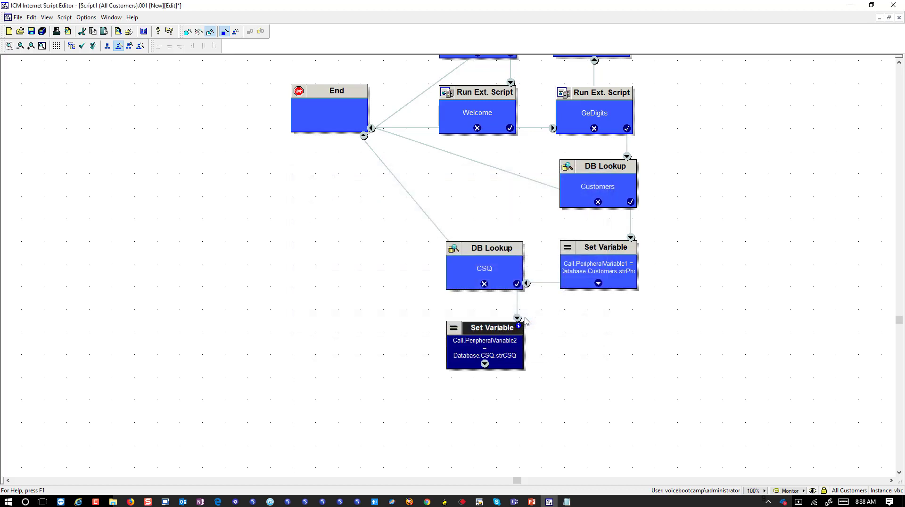
{"action": "left_click", "coordinate": [529, 324]}
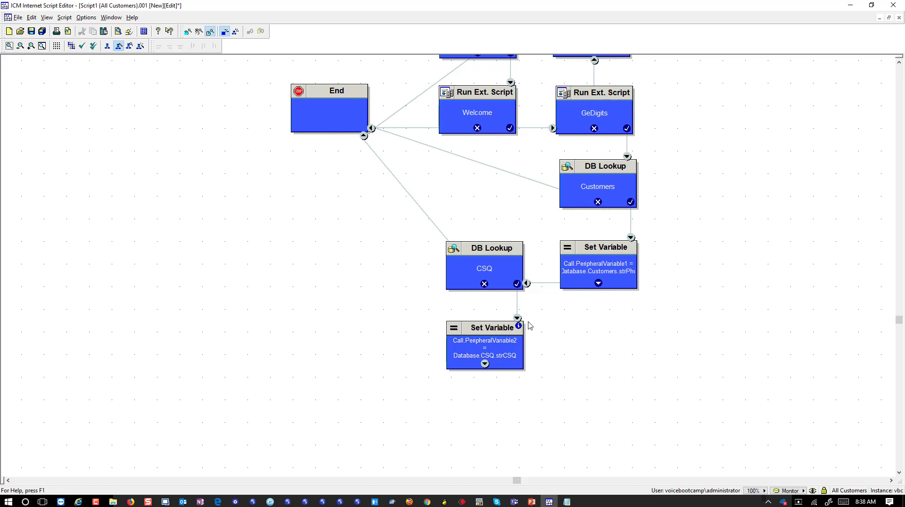
Add a Select (LAA) node and link it directly below the PeripheralVariable2 Set Variable.
{"action": "right_click", "coordinate": [353, 300]}
{"action": "mouse_move", "coordinate": [394, 269]}
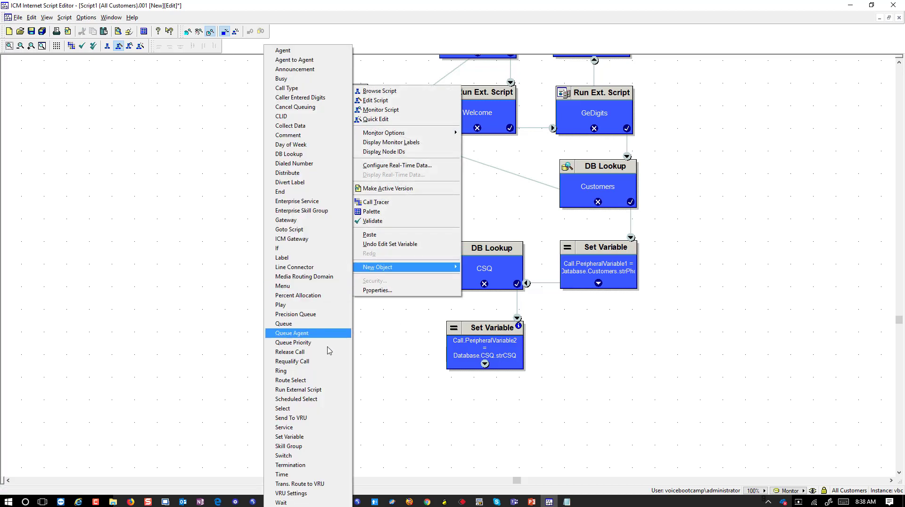
{"action": "left_click", "coordinate": [329, 408]}
{"action": "left_click_drag", "start_coordinate": [364, 284], "coordinate": [352, 334]}
{"action": "left_click_drag", "start_coordinate": [485, 363], "coordinate": [364, 360]}
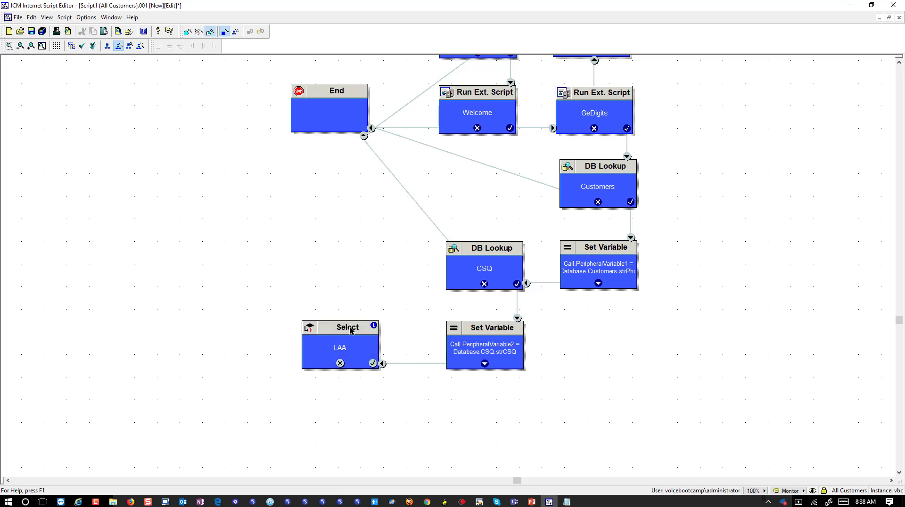
{"action": "left_click", "coordinate": [351, 330]}
{"action": "scroll", "coordinate": [361, 335], "scroll_direction": "down", "scroll_amount": 3}
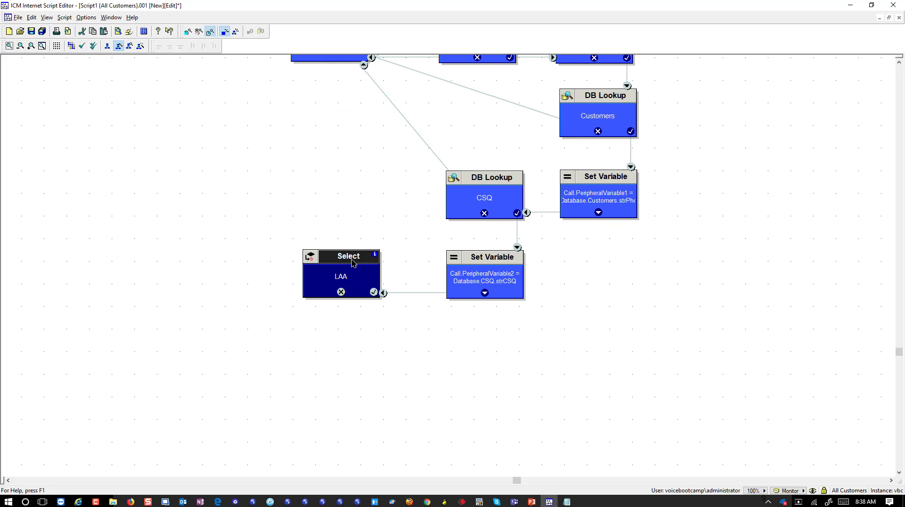
{"action": "key", "text": "ctrl+c"}
{"action": "key", "text": "ctrl+v"}
{"action": "left_click", "coordinate": [499, 343]}
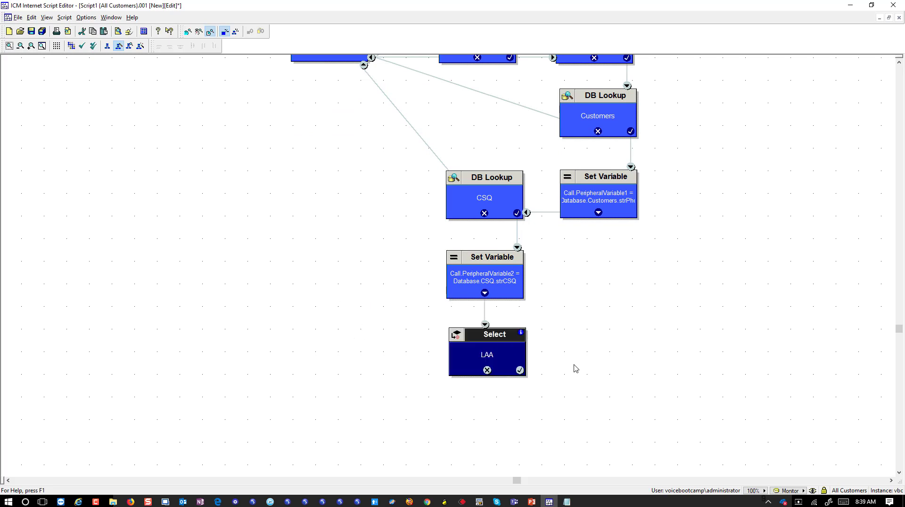
Add a Skill Group node right of Select and connect Select's success output to it.
{"action": "scroll", "coordinate": [575, 368], "scroll_direction": "down", "scroll_amount": 3}
{"action": "right_click", "coordinate": [331, 261]}
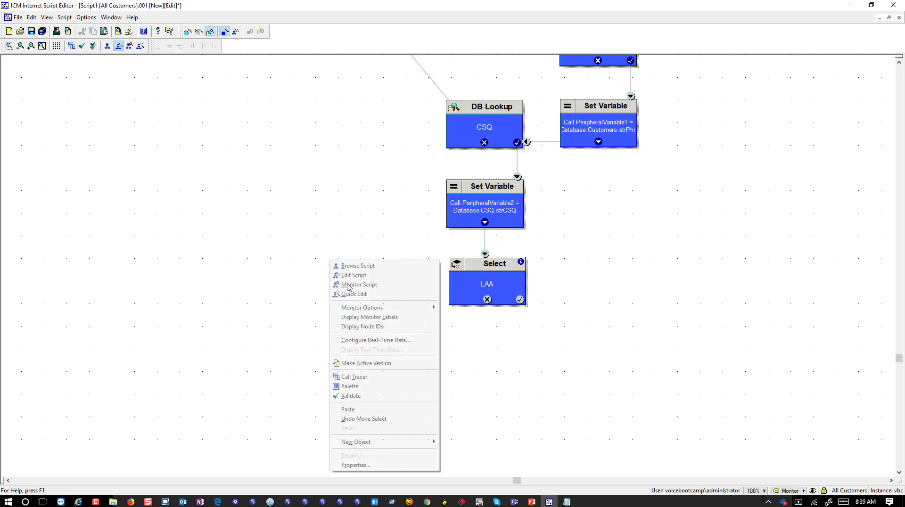
{"action": "mouse_move", "coordinate": [395, 447]}
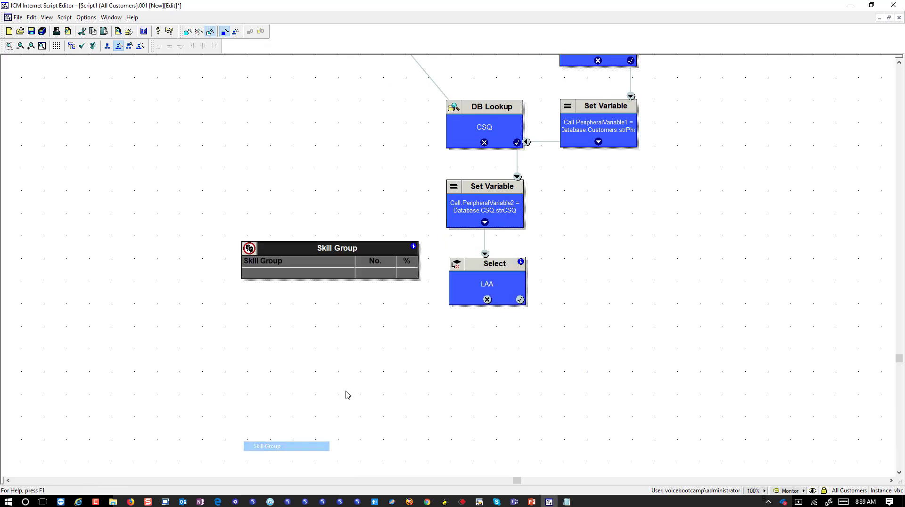
{"action": "left_click", "coordinate": [267, 446]}
{"action": "left_click", "coordinate": [620, 280]}
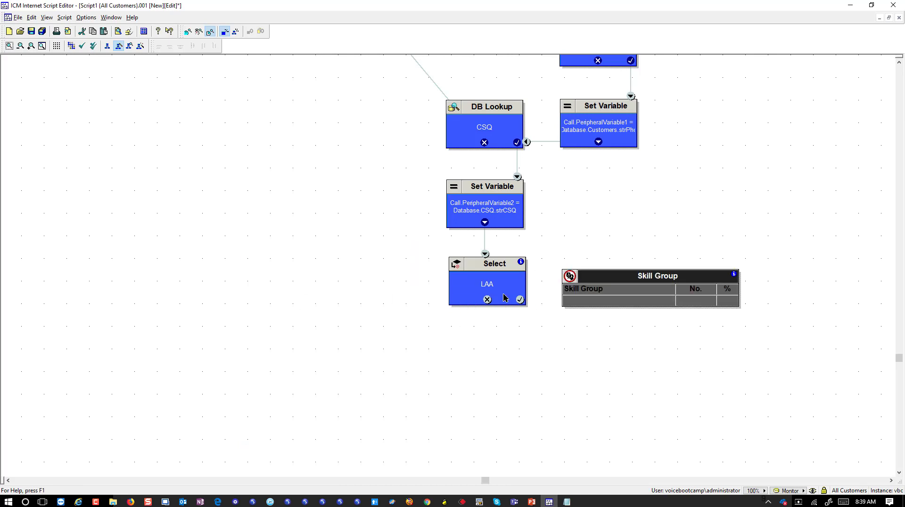
{"action": "left_click_drag", "start_coordinate": [520, 300], "coordinate": [586, 300]}
Switch the Skill Group node's target lookup to by expression.
{"action": "right_click", "coordinate": [616, 305]}
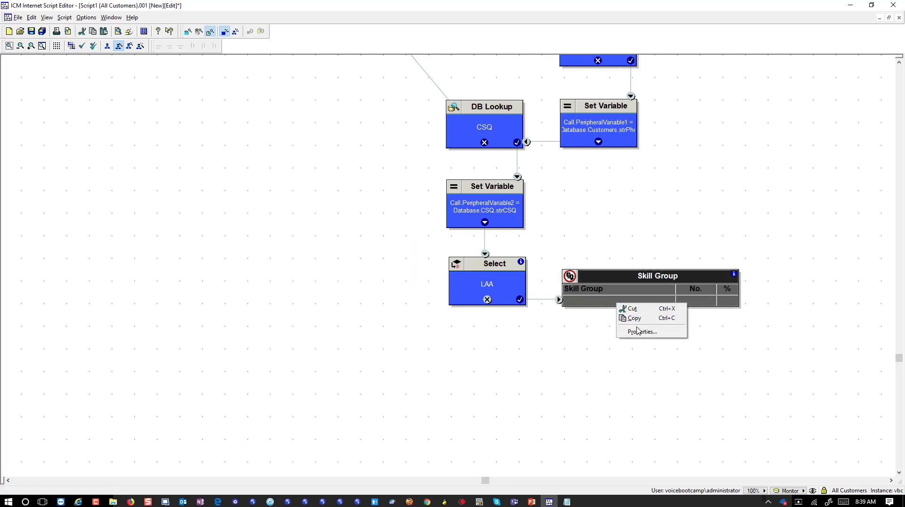
{"action": "left_click", "coordinate": [634, 332]}
{"action": "left_click", "coordinate": [398, 231]}
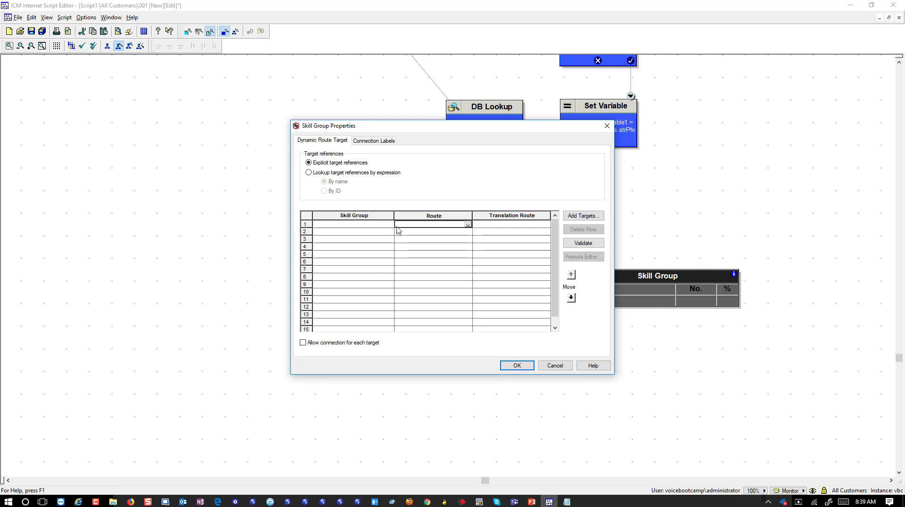
{"action": "left_click", "coordinate": [389, 224]}
{"action": "left_click", "coordinate": [390, 225]}
{"action": "left_click", "coordinate": [390, 226]}
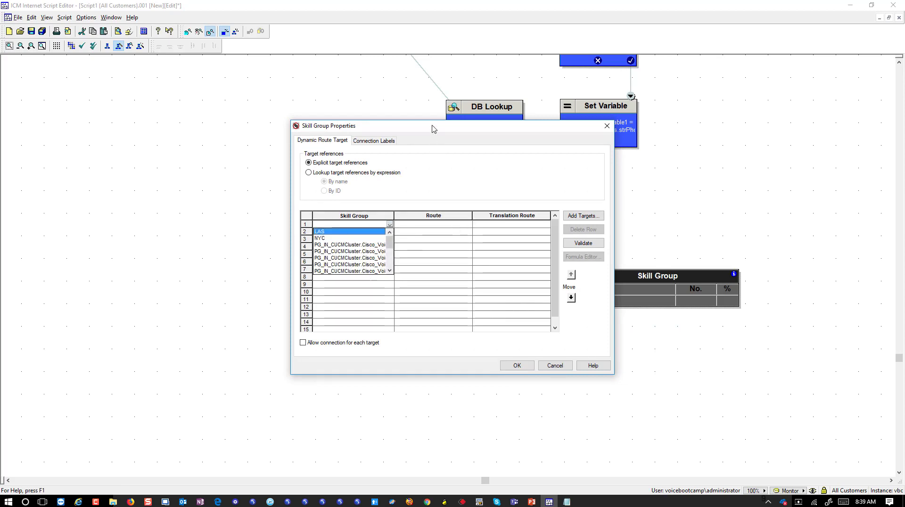
{"action": "left_click_drag", "start_coordinate": [434, 128], "coordinate": [519, 141]}
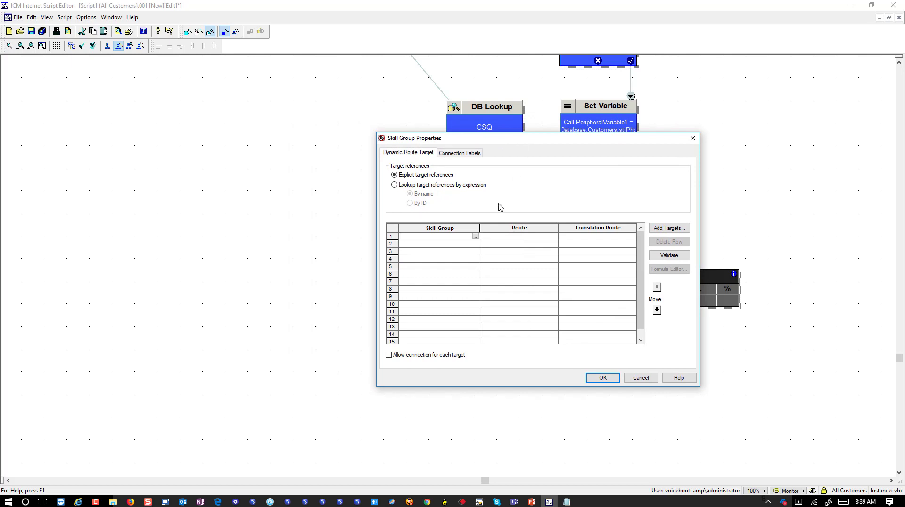
{"action": "left_click", "coordinate": [404, 184]}
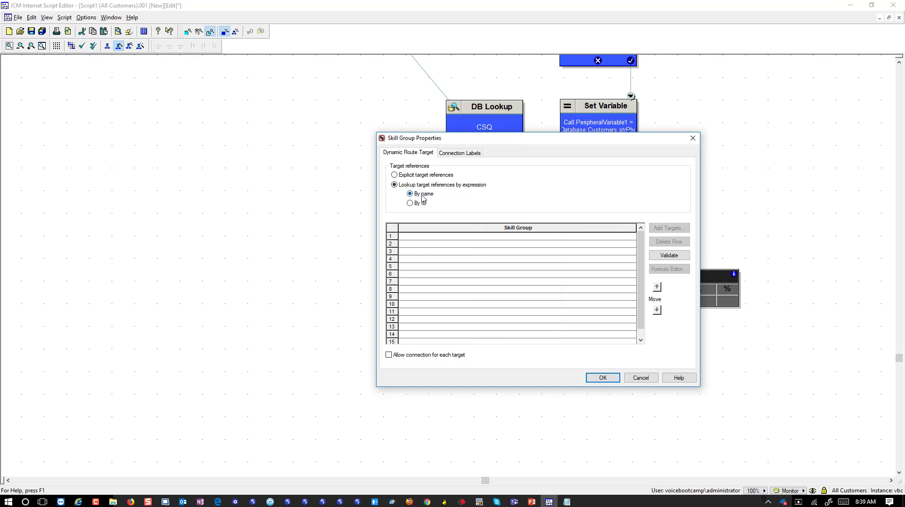
Enter Call.PeripheralVariable2 as the first row's skill group expression and confirm.
{"action": "left_click", "coordinate": [432, 237]}
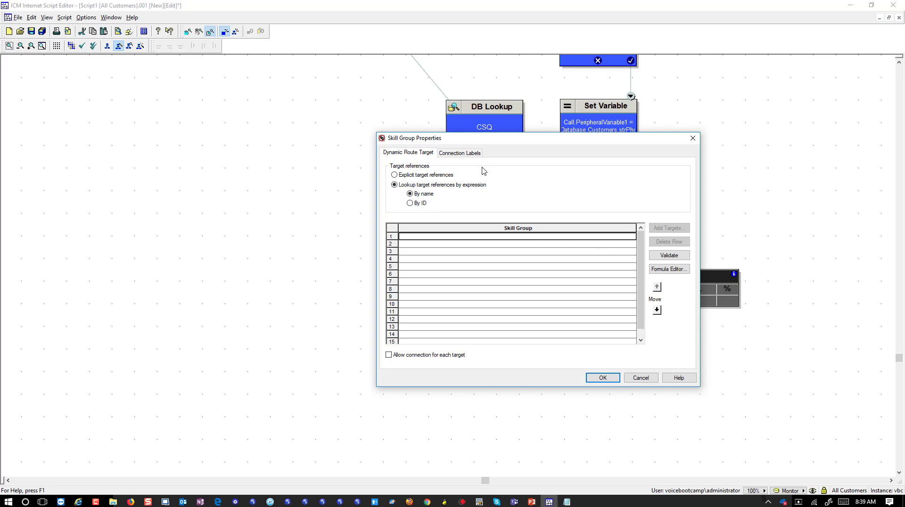
{"action": "left_click", "coordinate": [668, 269]}
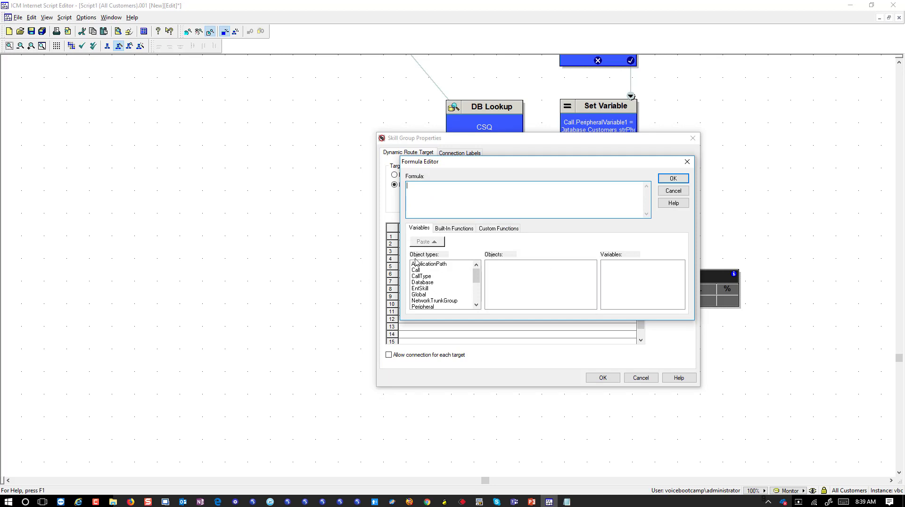
{"action": "left_click", "coordinate": [425, 270]}
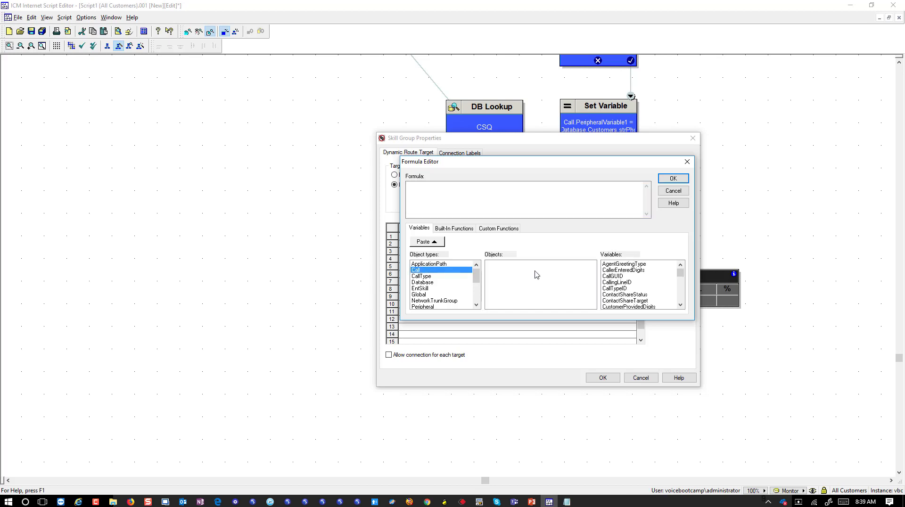
{"action": "scroll", "coordinate": [650, 290], "scroll_direction": "down", "scroll_amount": 8}
{"action": "left_click", "coordinate": [648, 282]}
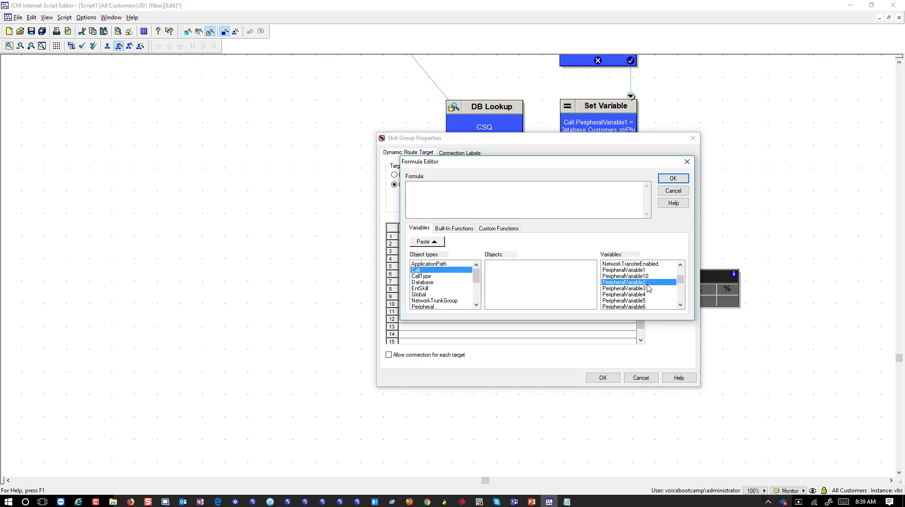
{"action": "left_click", "coordinate": [415, 242]}
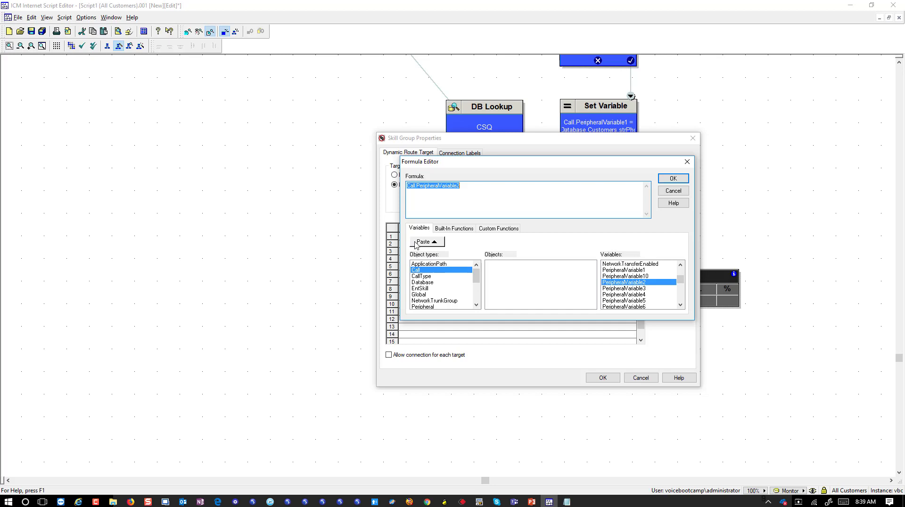
{"action": "left_click", "coordinate": [673, 179]}
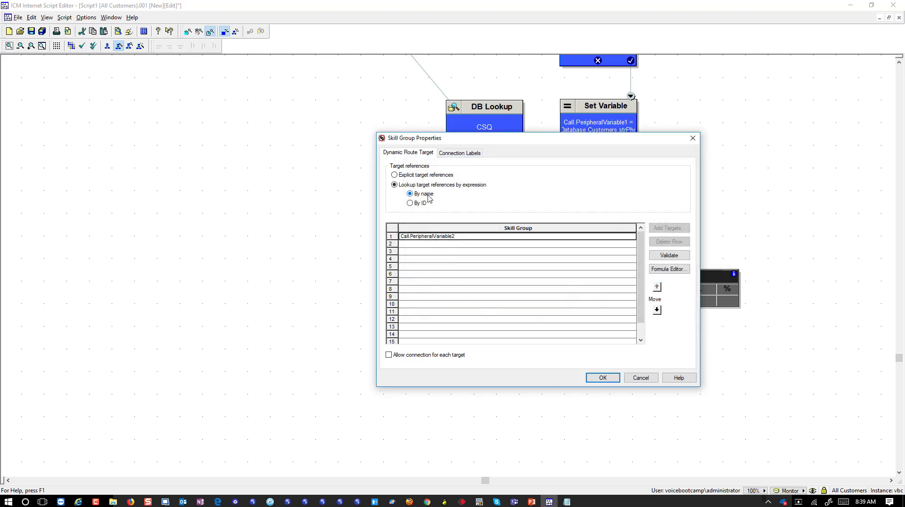
{"action": "left_click", "coordinate": [616, 380]}
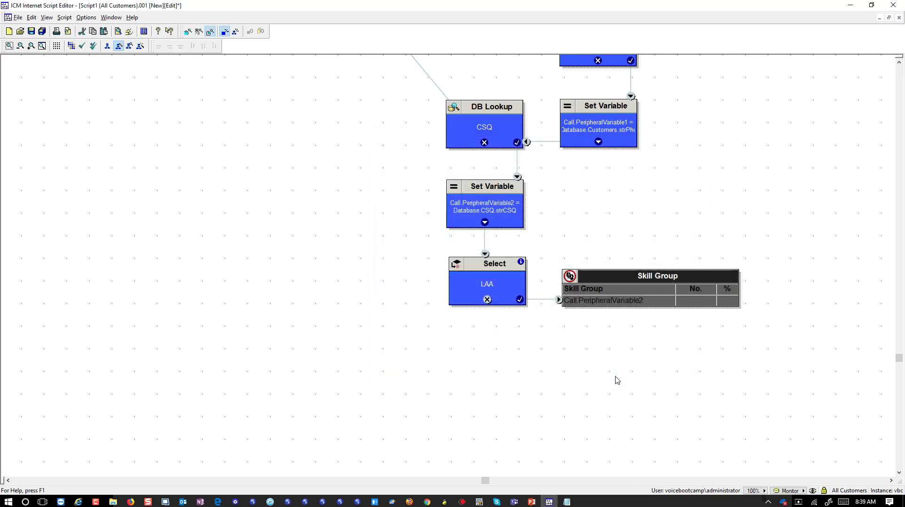
Add a Queue to Skill Group node below Select, linked from its failure branch.
{"action": "left_click", "coordinate": [668, 347]}
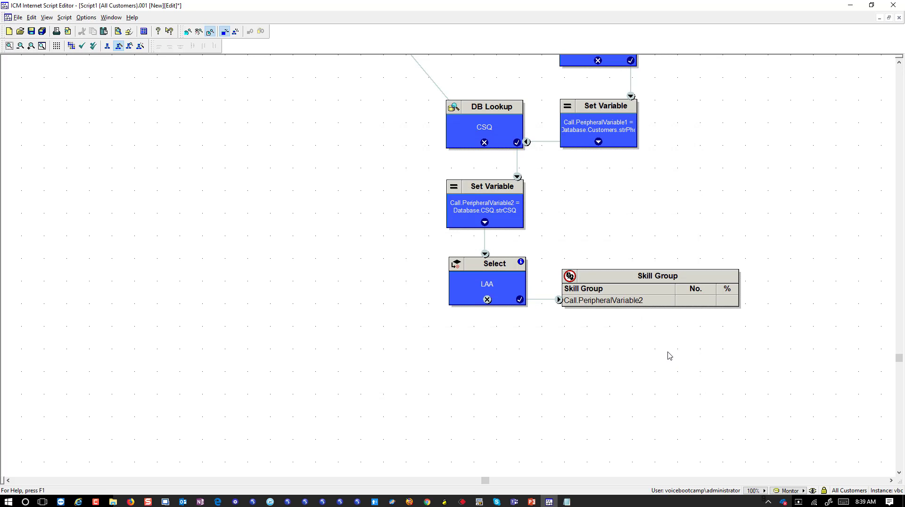
{"action": "scroll", "coordinate": [672, 351], "scroll_direction": "down", "scroll_amount": 2}
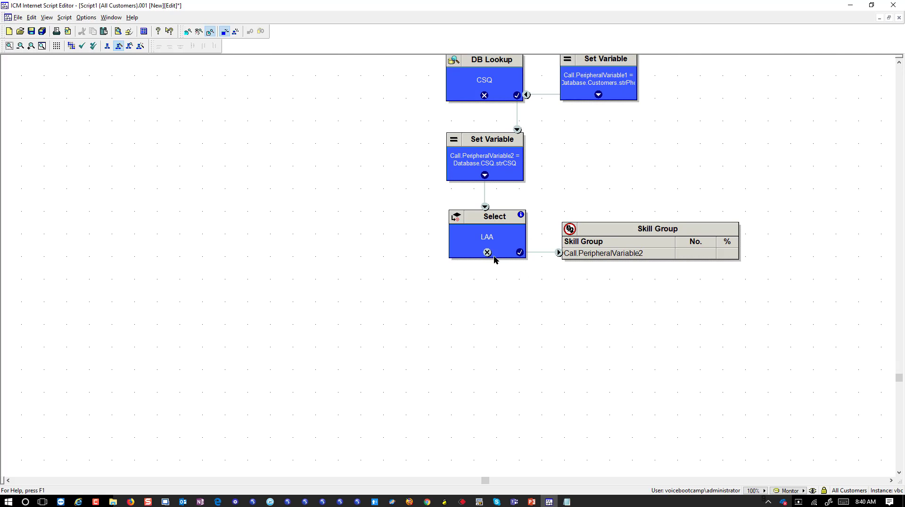
{"action": "left_click", "coordinate": [583, 233]}
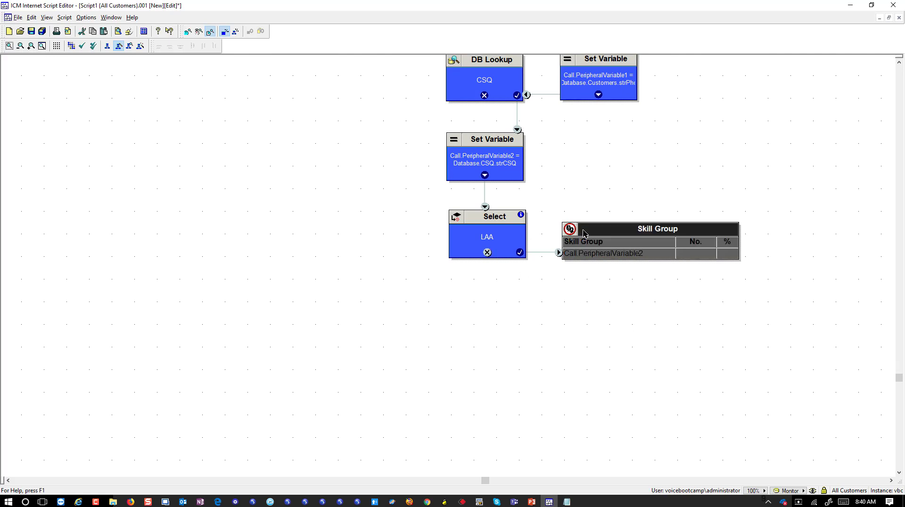
{"action": "right_click", "coordinate": [527, 284]}
{"action": "mouse_move", "coordinate": [619, 468]}
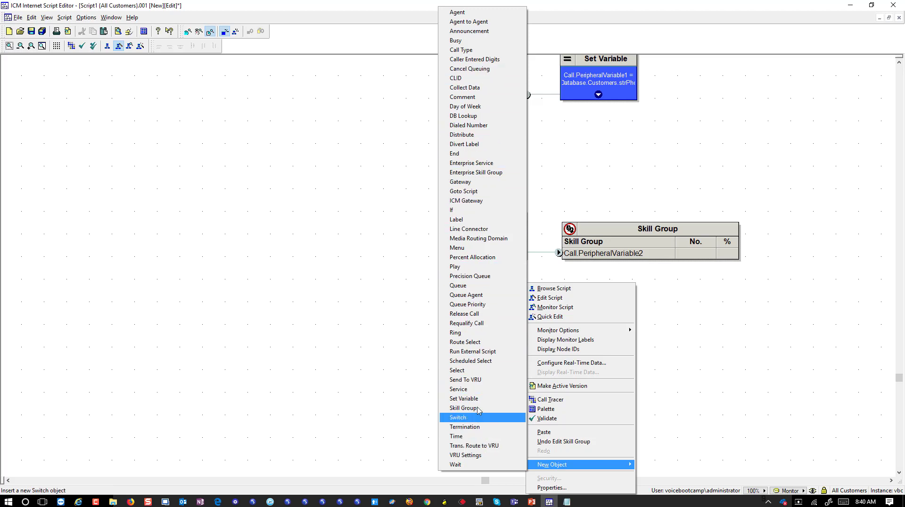
{"action": "left_click", "coordinate": [490, 286]}
{"action": "left_click", "coordinate": [490, 305]}
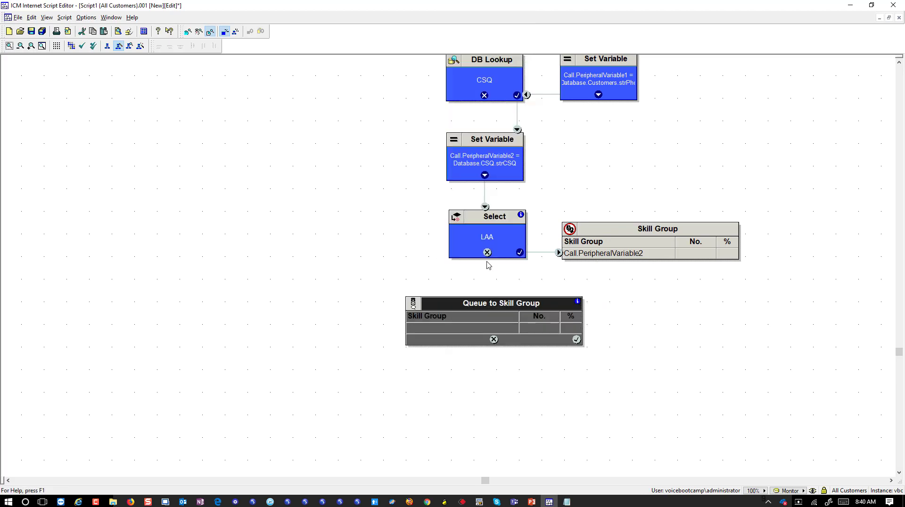
{"action": "left_click_drag", "start_coordinate": [487, 253], "coordinate": [490, 316]}
Make the queue node target the skill group by expression Call.PeripheralVariable2 and confirm.
{"action": "right_click", "coordinate": [489, 326]}
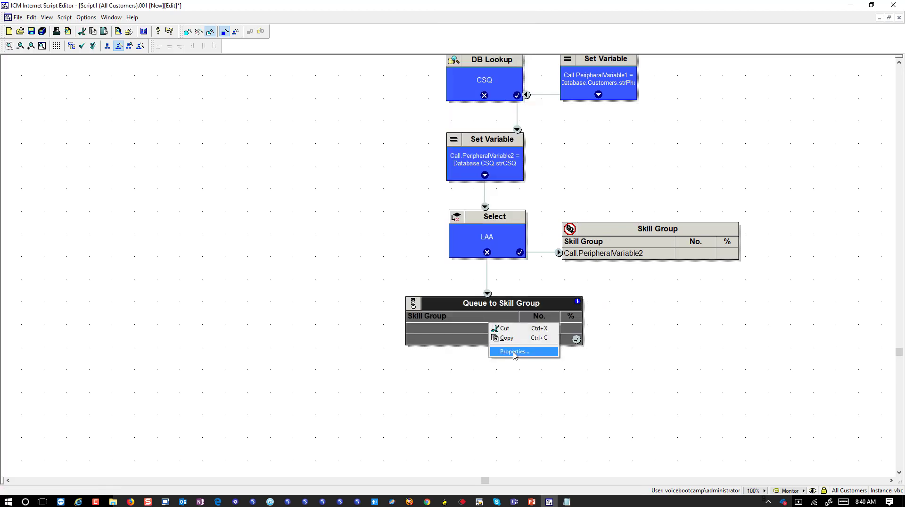
{"action": "left_click", "coordinate": [518, 352]}
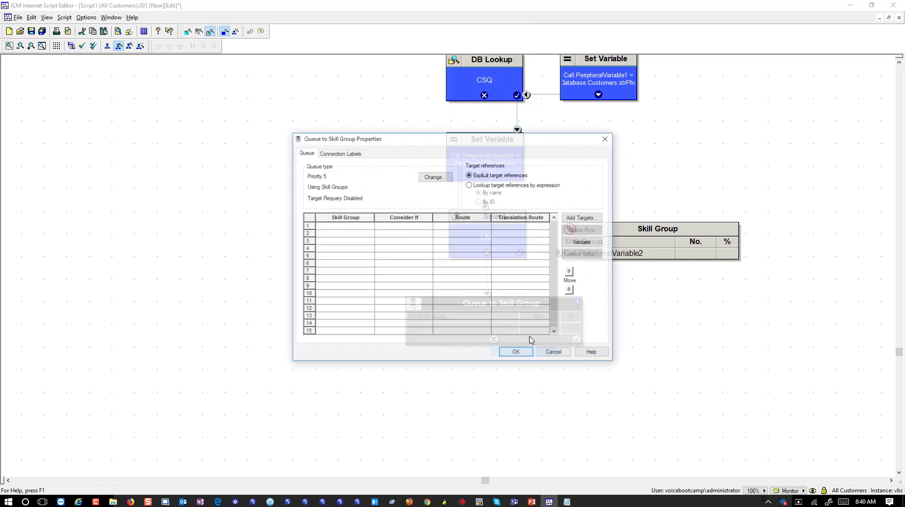
{"action": "left_click", "coordinate": [491, 185]}
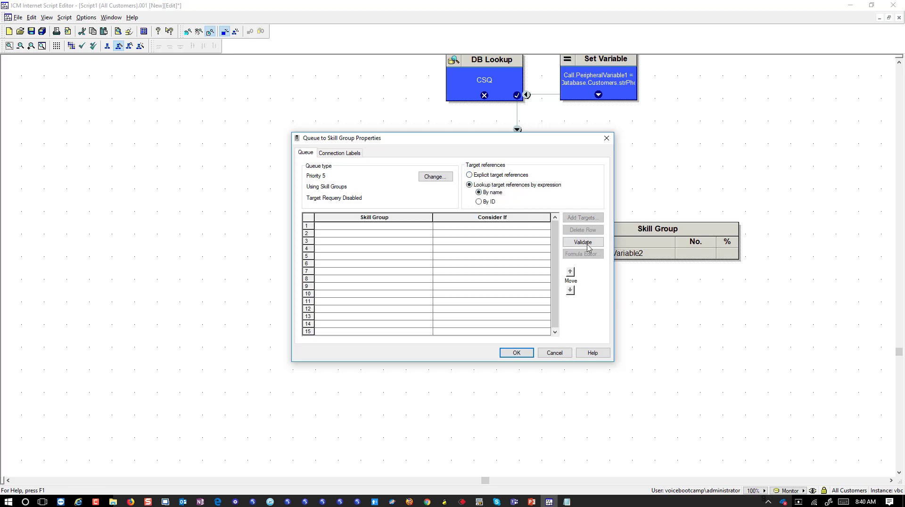
{"action": "left_click", "coordinate": [382, 226]}
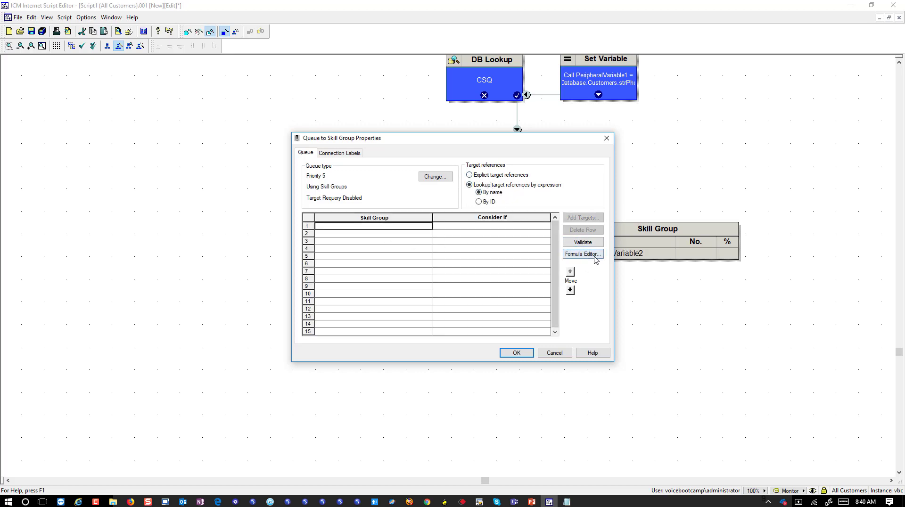
{"action": "left_click", "coordinate": [582, 254]}
{"action": "left_click", "coordinate": [330, 270]}
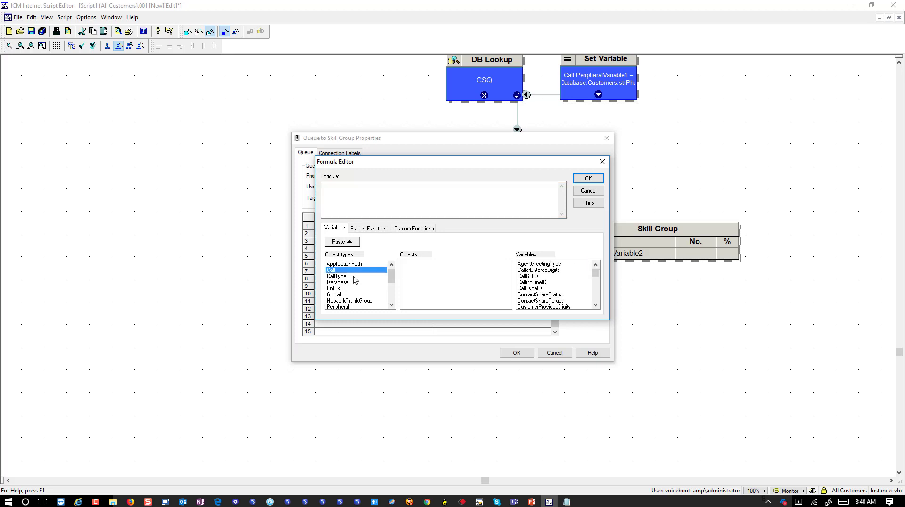
{"action": "scroll", "coordinate": [596, 292], "scroll_direction": "down", "scroll_amount": 2}
{"action": "scroll", "coordinate": [596, 292], "scroll_direction": "down", "scroll_amount": 2}
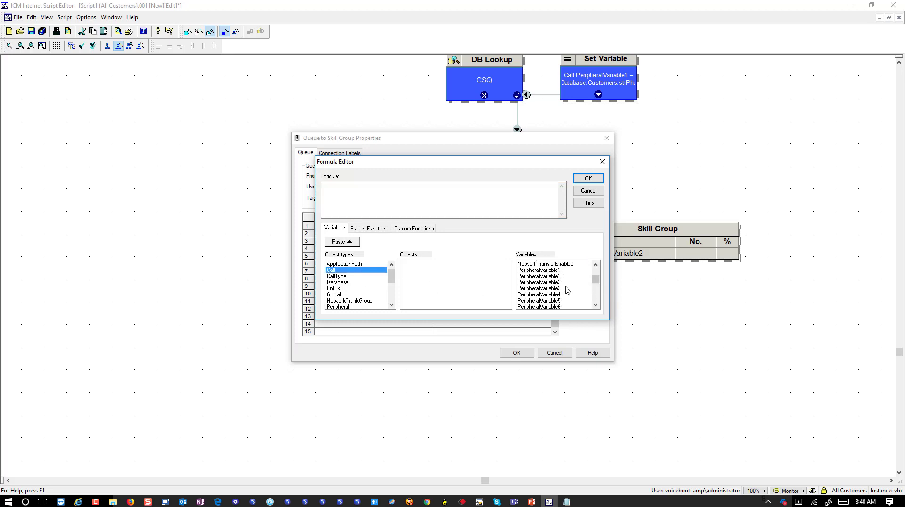
{"action": "left_click", "coordinate": [553, 282]}
{"action": "left_click", "coordinate": [340, 242]}
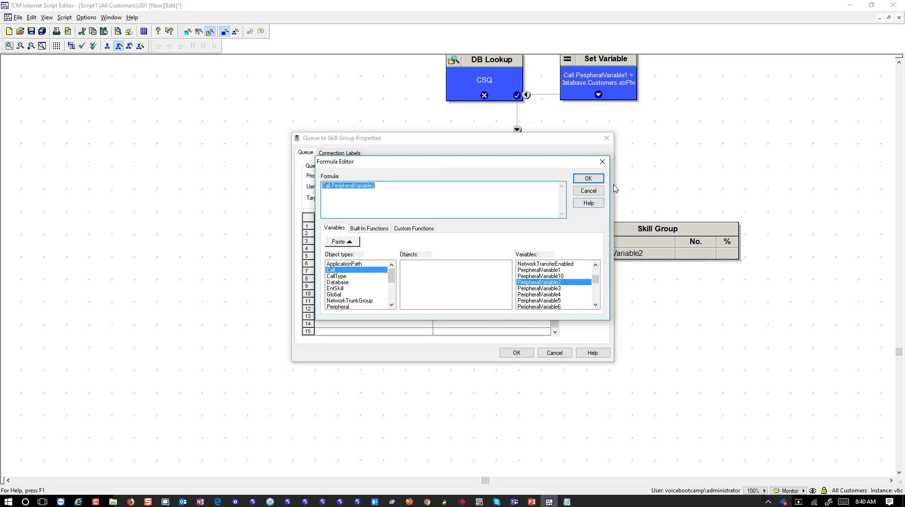
{"action": "left_click", "coordinate": [590, 179]}
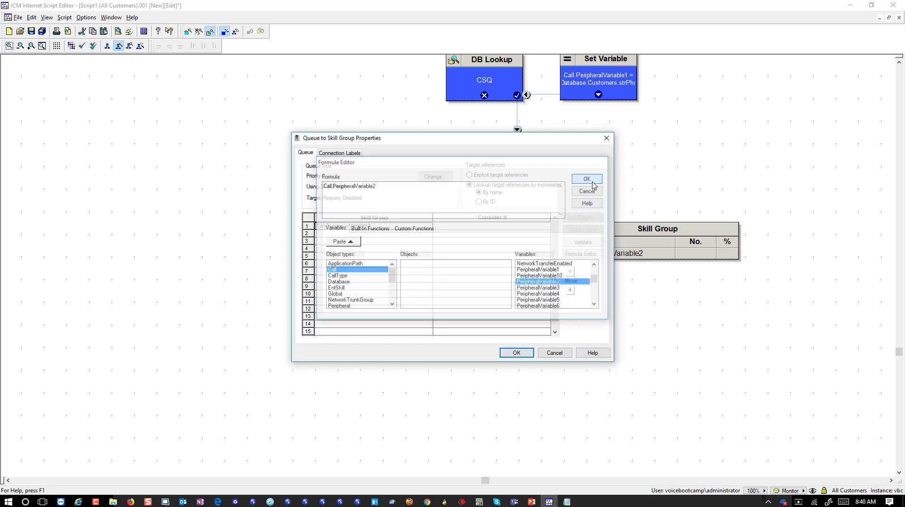
{"action": "left_click", "coordinate": [516, 353]}
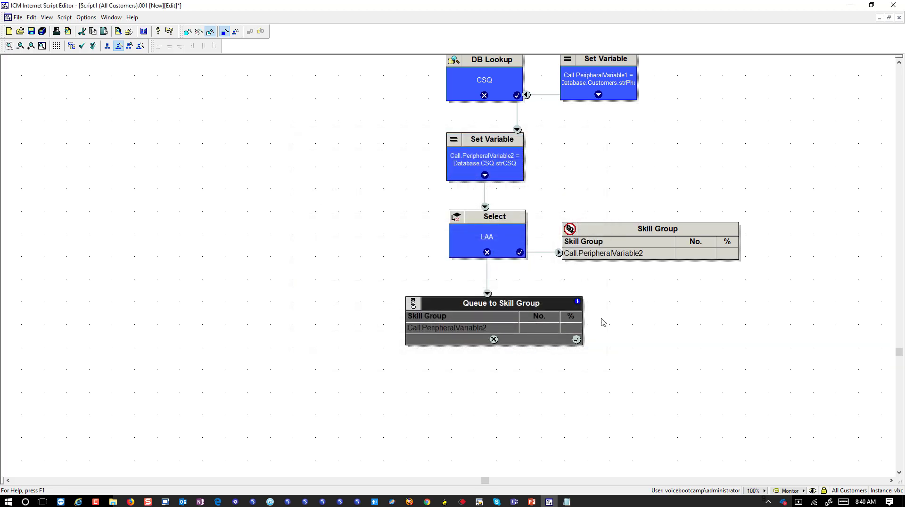
{"action": "scroll", "coordinate": [603, 321], "scroll_direction": "down", "scroll_amount": 1}
{"action": "scroll", "coordinate": [604, 323], "scroll_direction": "down", "scroll_amount": 3}
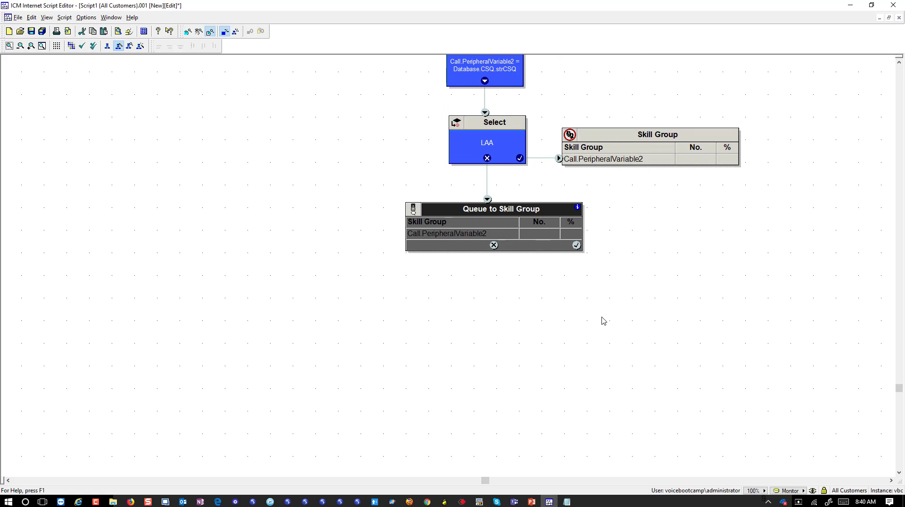
Add a Run External Script node beside the queue node and link the queue's success output to it.
{"action": "left_click", "coordinate": [519, 289]}
{"action": "left_click", "coordinate": [480, 227]}
{"action": "right_click", "coordinate": [552, 347]}
{"action": "mouse_move", "coordinate": [624, 319]}
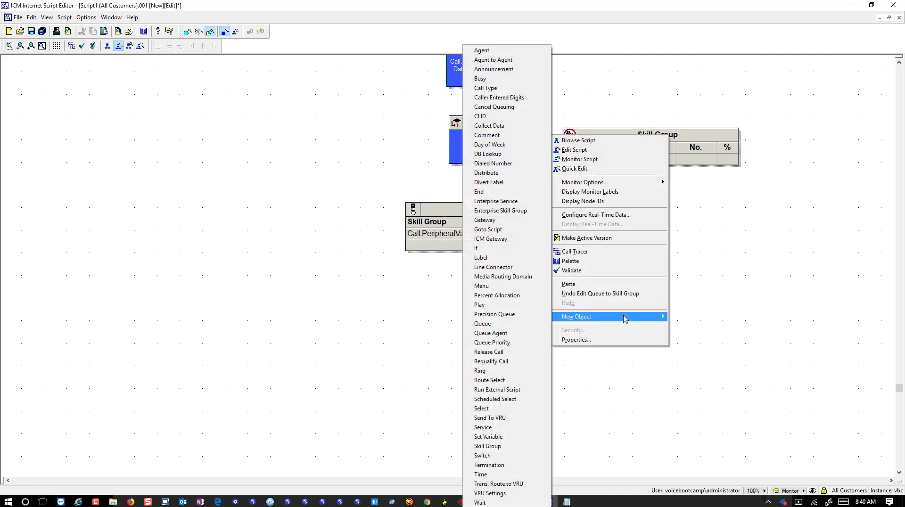
{"action": "left_click", "coordinate": [529, 390]}
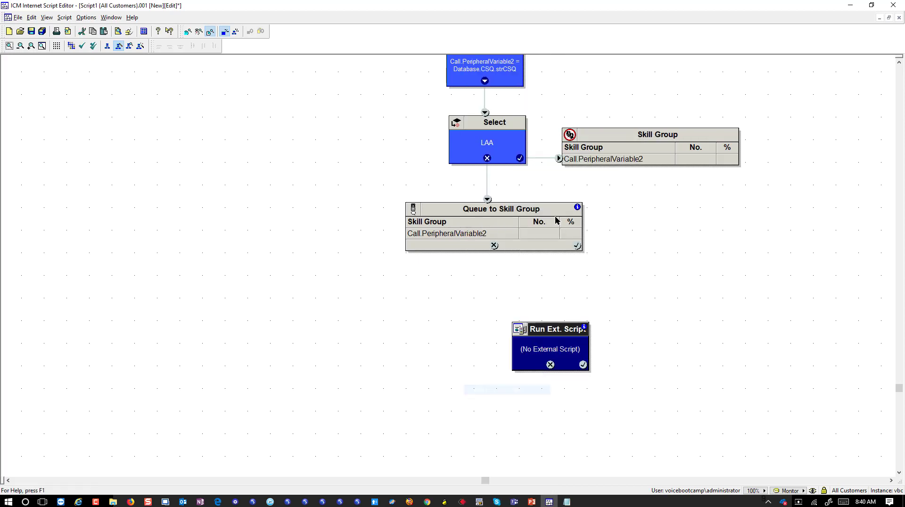
{"action": "left_click_drag", "start_coordinate": [552, 332], "coordinate": [674, 212]}
{"action": "left_click_drag", "start_coordinate": [576, 245], "coordinate": [635, 245]}
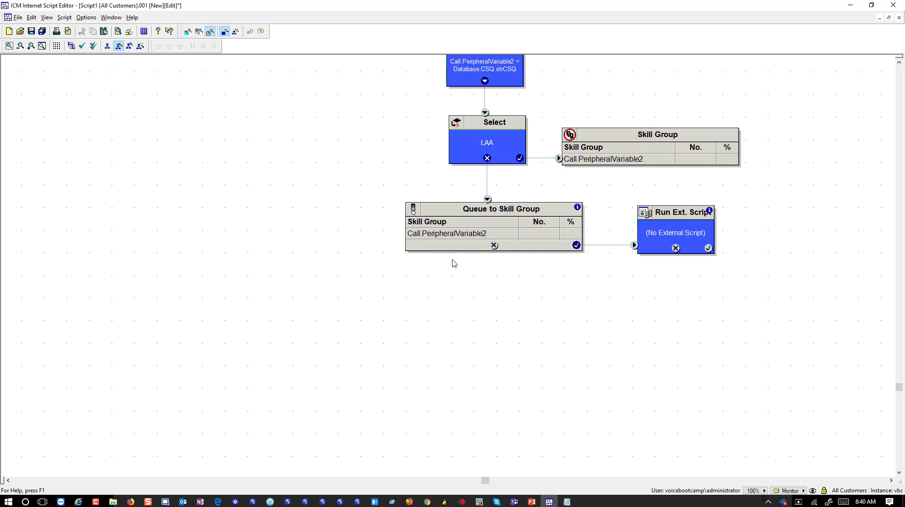
Add an End node below the queue and connect the queue's failure output to it.
{"action": "left_click", "coordinate": [459, 233]}
{"action": "right_click", "coordinate": [467, 309]}
{"action": "mouse_move", "coordinate": [518, 275]}
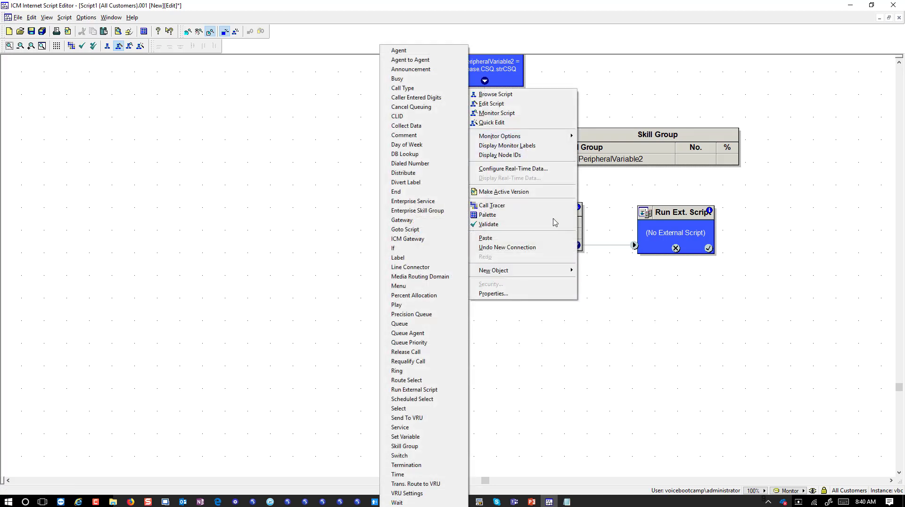
{"action": "left_click", "coordinate": [414, 191]}
{"action": "left_click_drag", "start_coordinate": [473, 284], "coordinate": [518, 307]}
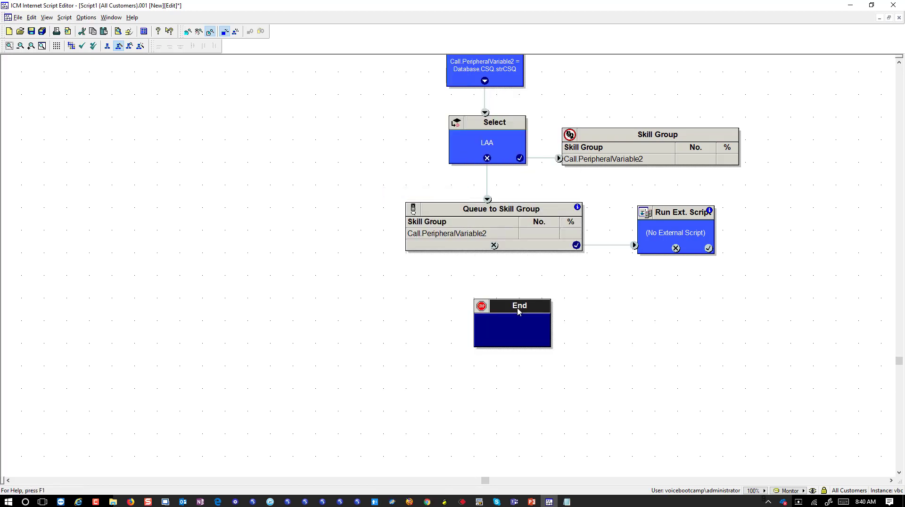
{"action": "mouse_move", "coordinate": [493, 245]}
{"action": "left_mouse_down"}
{"action": "mouse_move", "coordinate": [513, 308]}
{"action": "mouse_move", "coordinate": [500, 317]}
{"action": "left_mouse_up"}
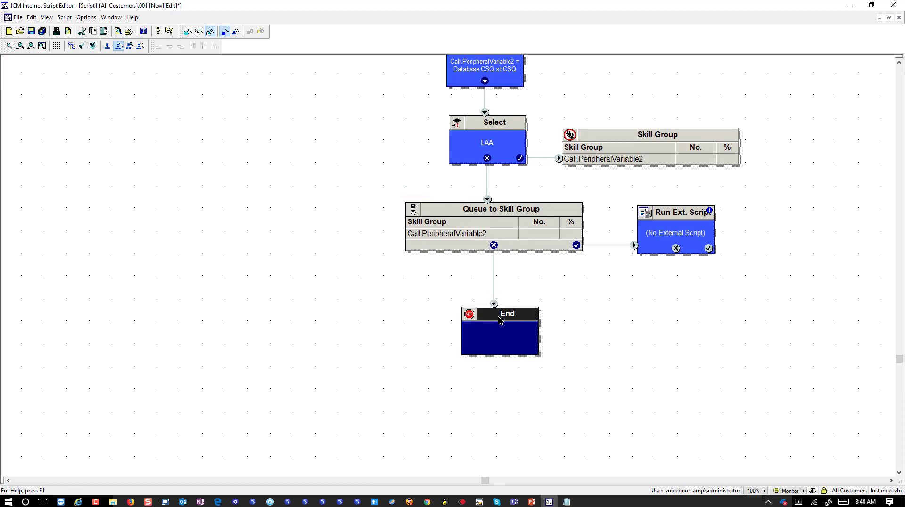
Set the Run External Script node to agentBusy and route its failure output to End.
{"action": "left_click", "coordinate": [677, 243]}
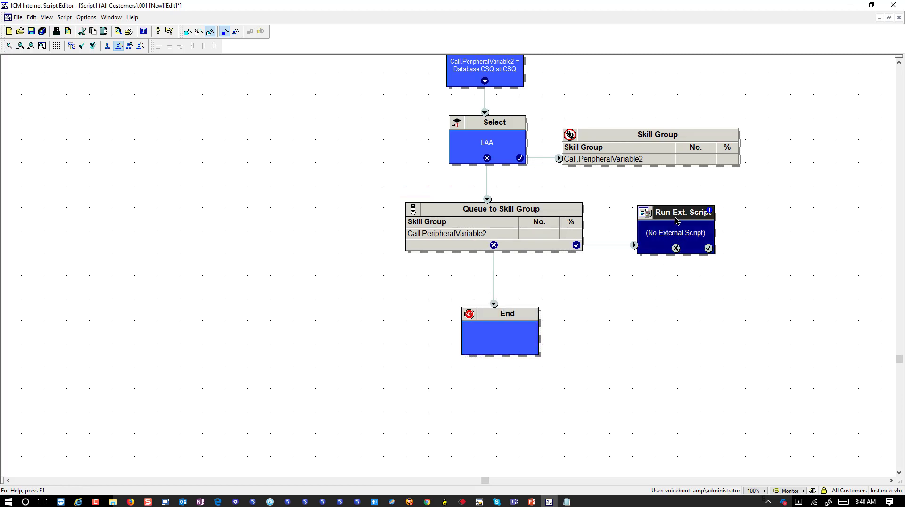
{"action": "right_click", "coordinate": [677, 235]}
{"action": "left_click", "coordinate": [688, 265]}
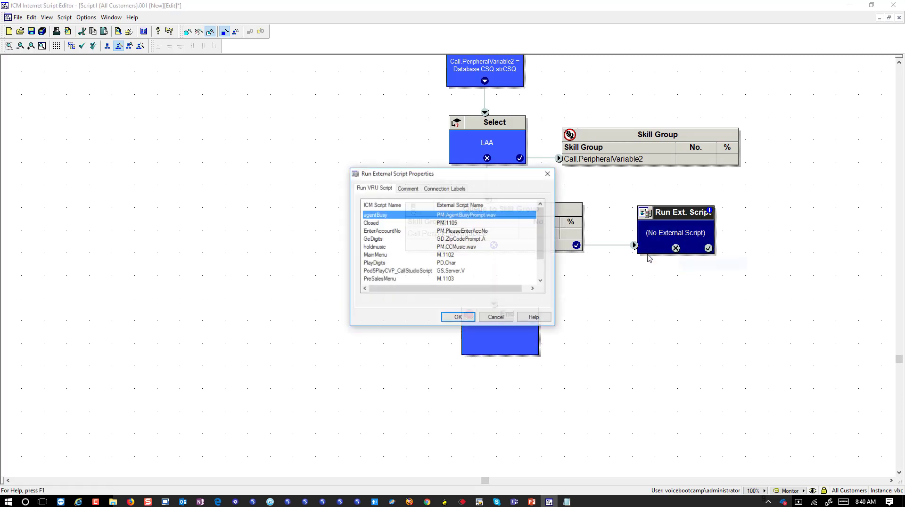
{"action": "left_click", "coordinate": [466, 317]}
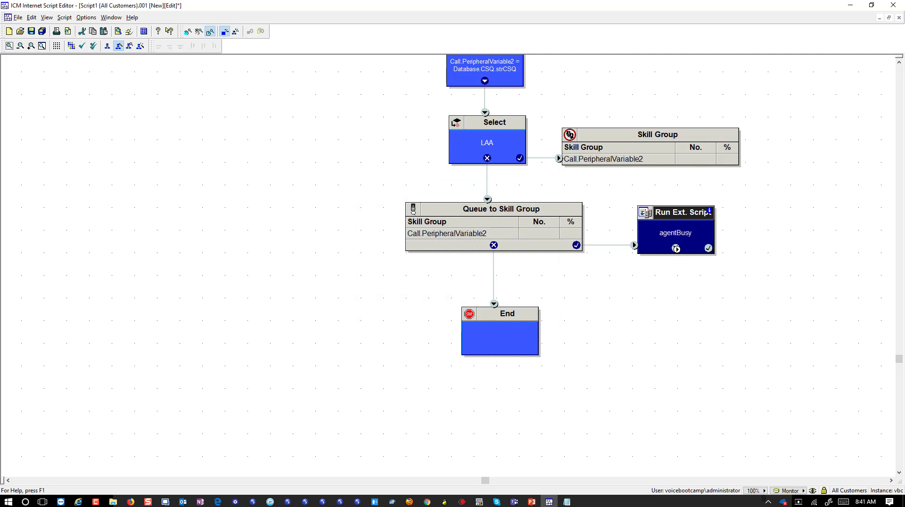
{"action": "key", "text": "Escape"}
{"action": "left_click_drag", "start_coordinate": [676, 248], "coordinate": [527, 330]}
{"action": "left_click", "coordinate": [665, 229]}
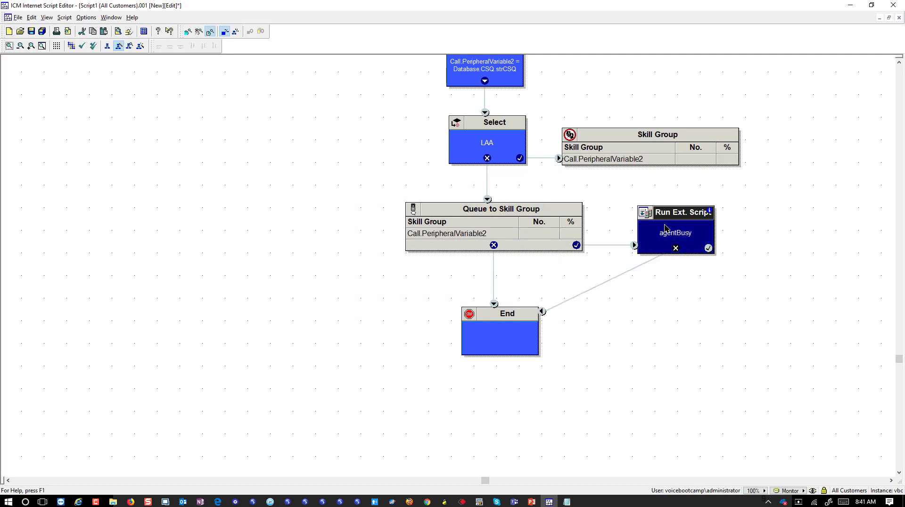
Paste a copy of agentBusy after the original's success output and change it to holdmusic.
{"action": "key", "text": "ctrl+v"}
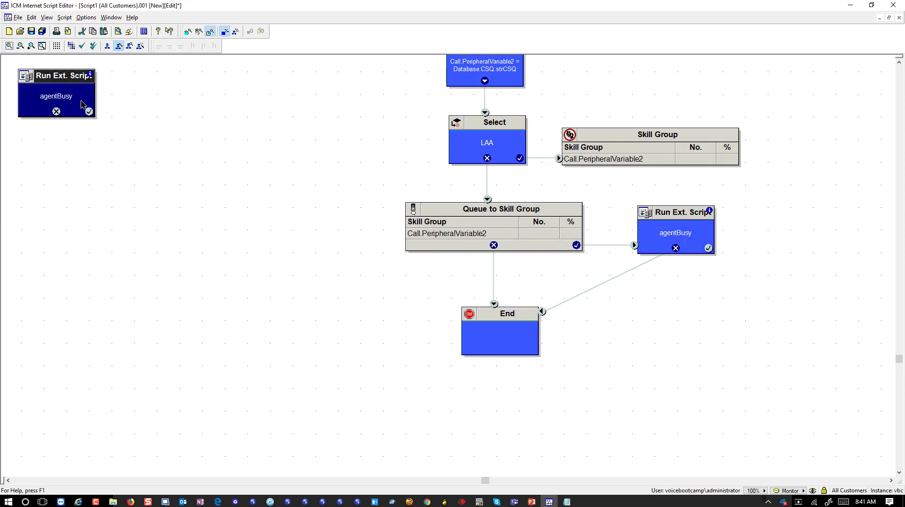
{"action": "left_click", "coordinate": [684, 309]}
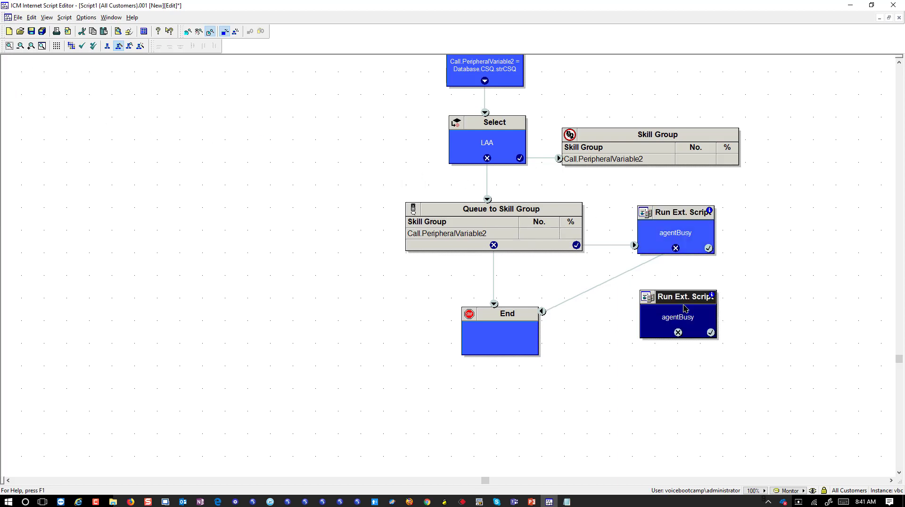
{"action": "left_click_drag", "start_coordinate": [708, 249], "coordinate": [708, 287]}
{"action": "right_click", "coordinate": [677, 323]}
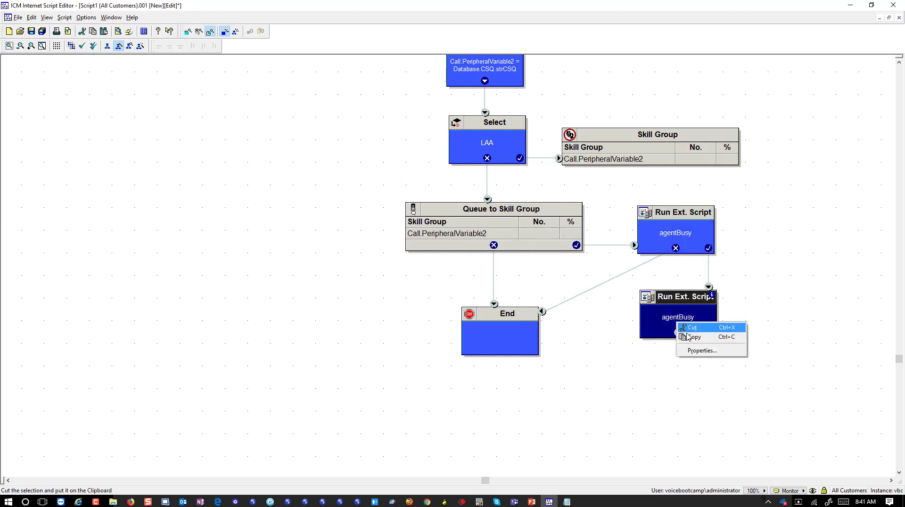
{"action": "left_click", "coordinate": [694, 352]}
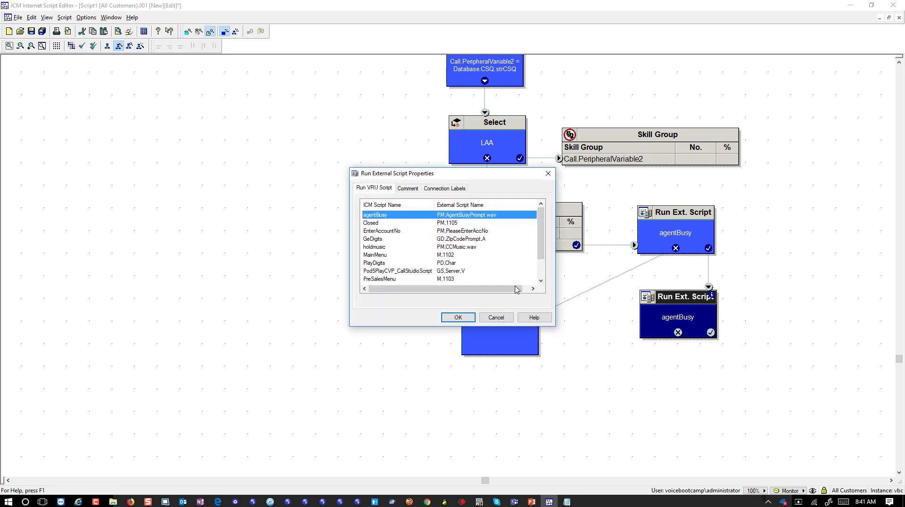
{"action": "left_click", "coordinate": [381, 248]}
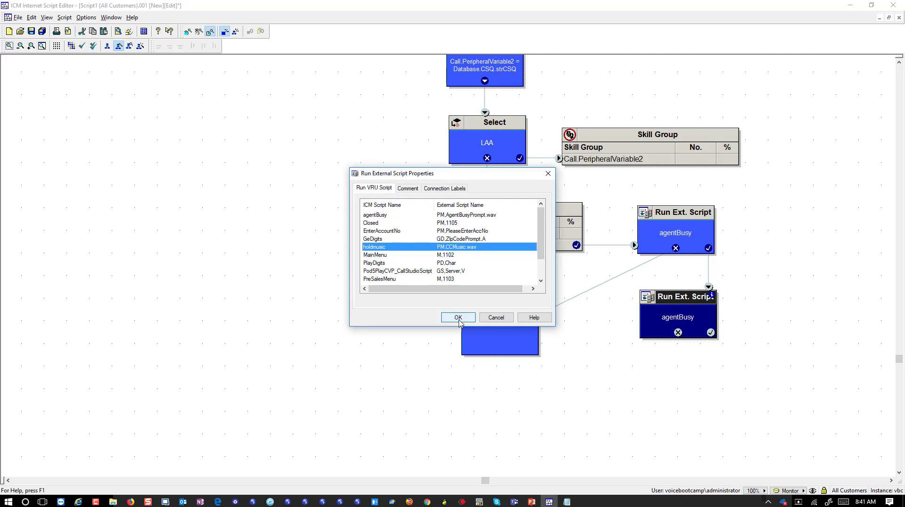
{"action": "left_click", "coordinate": [458, 318]}
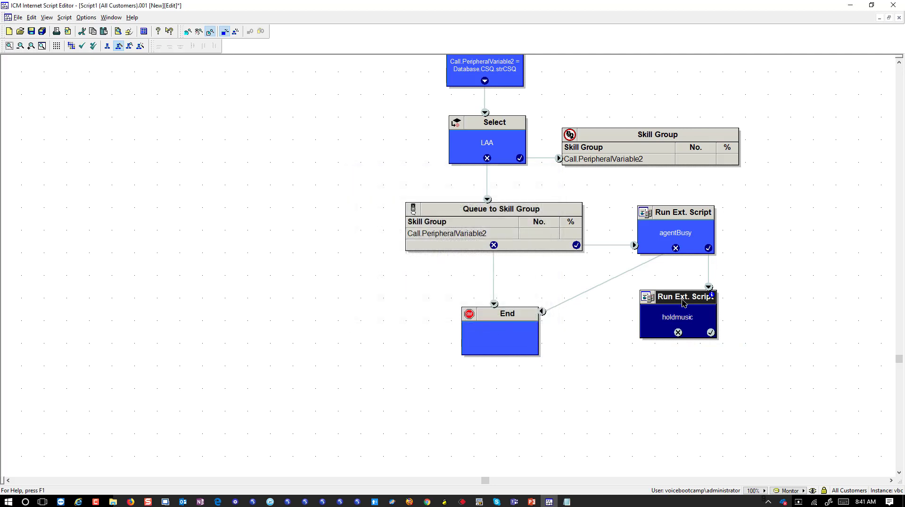
{"action": "left_click_drag", "start_coordinate": [683, 303], "coordinate": [540, 343]}
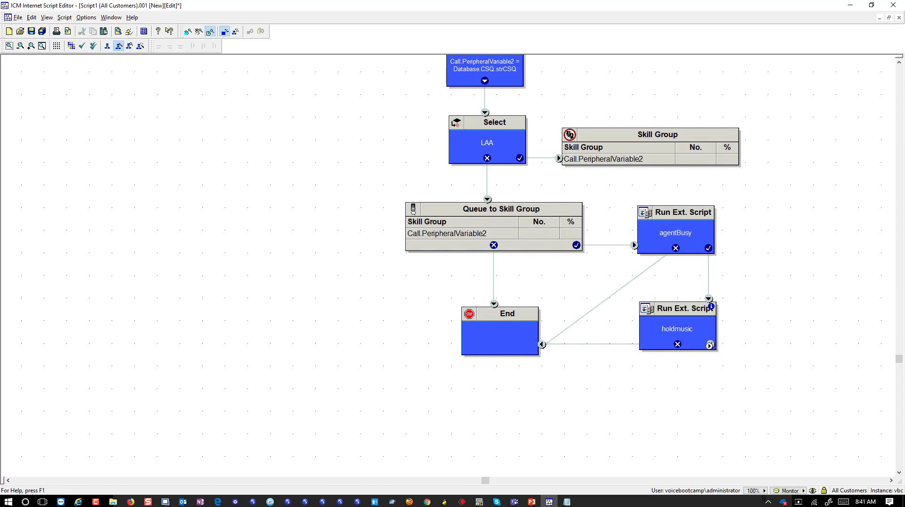
Add a Wait node right of holdmusic with a 30-second timeout.
{"action": "right_click", "coordinate": [779, 262]}
{"action": "mouse_move", "coordinate": [802, 444]}
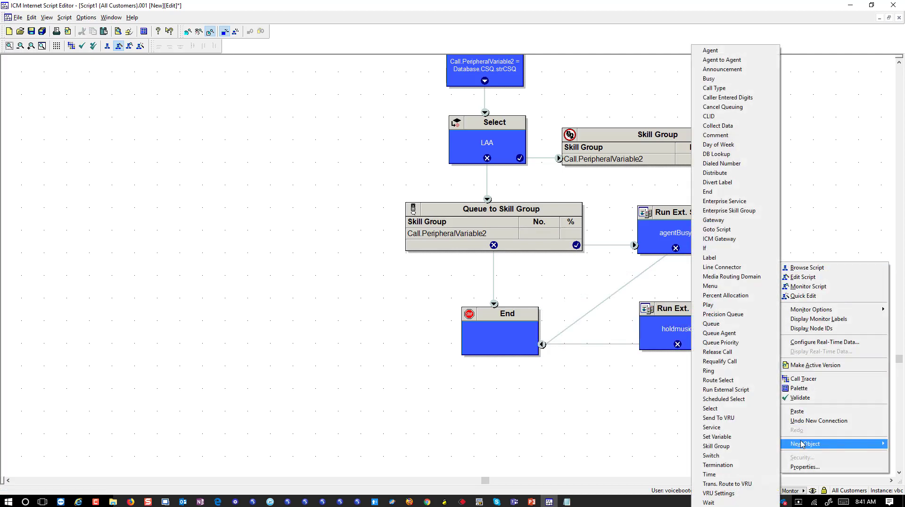
{"action": "left_click", "coordinate": [708, 502]}
{"action": "left_click_drag", "start_coordinate": [776, 259], "coordinate": [795, 270]}
{"action": "right_click", "coordinate": [807, 290]}
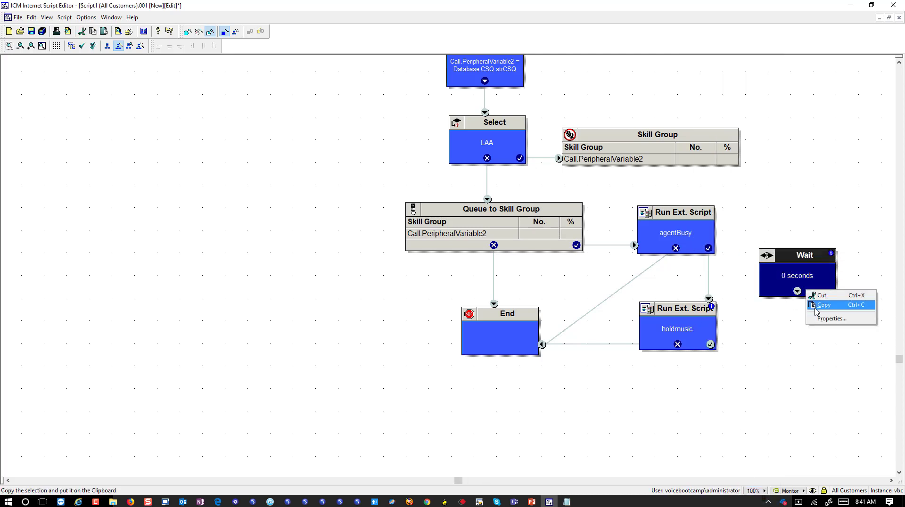
{"action": "left_click", "coordinate": [831, 318]}
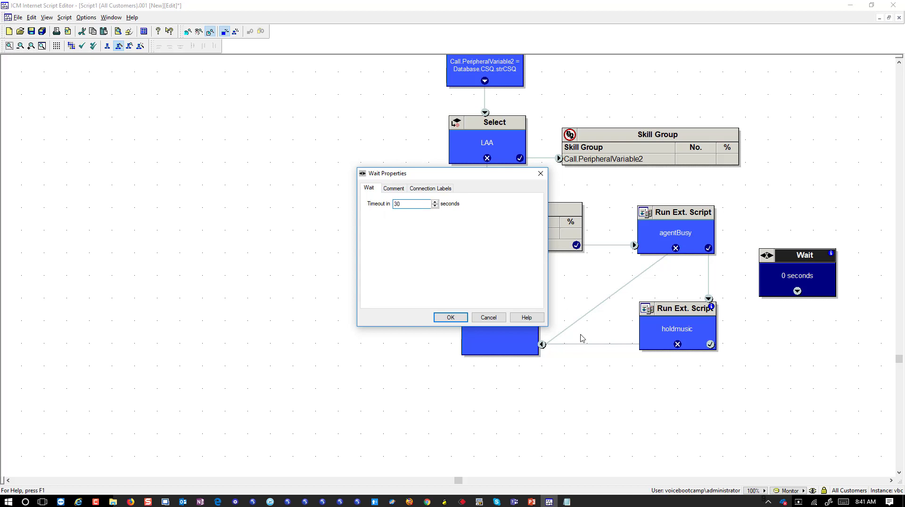
{"action": "left_click", "coordinate": [448, 319]}
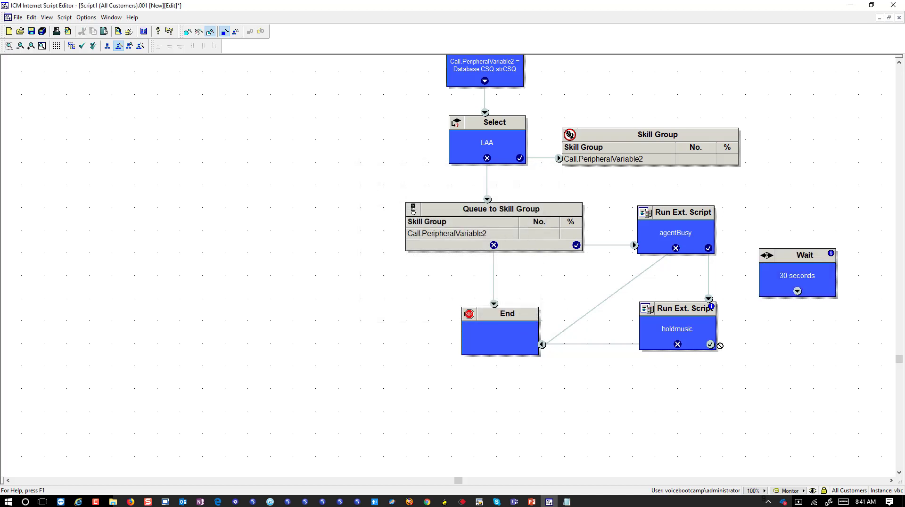
Connect holdmusic's success to the Wait node and Wait back to agentBusy, then verify the links.
{"action": "left_click_drag", "start_coordinate": [720, 345], "coordinate": [798, 291]}
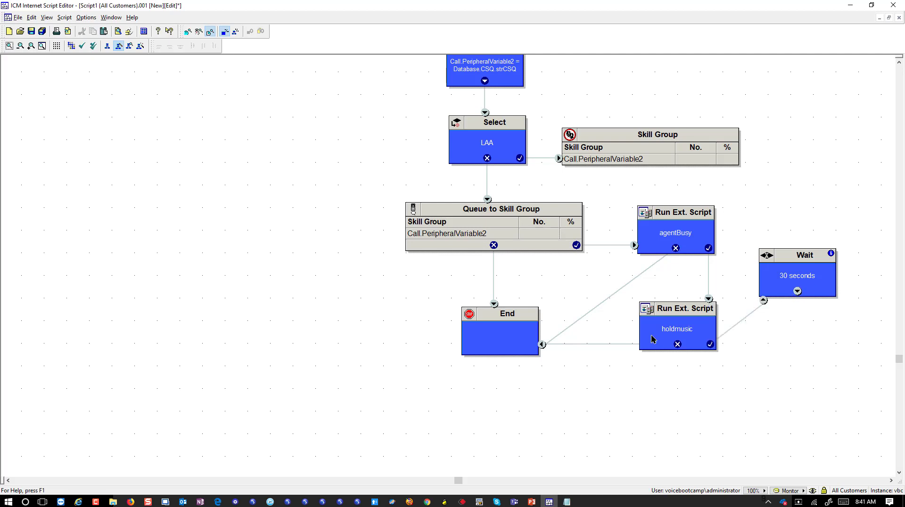
{"action": "left_click", "coordinate": [793, 299]}
{"action": "left_click_drag", "start_coordinate": [794, 289], "coordinate": [697, 231]}
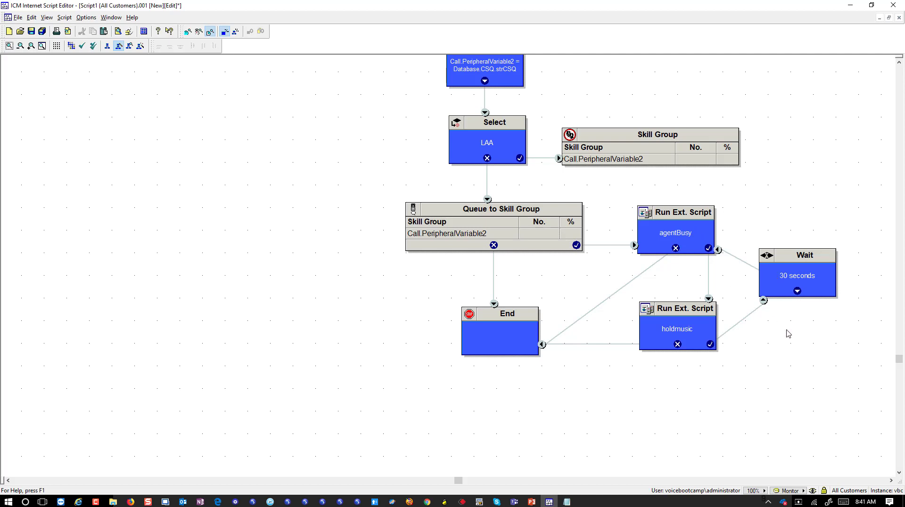
{"action": "left_click", "coordinate": [663, 242]}
{"action": "left_click", "coordinate": [684, 315]}
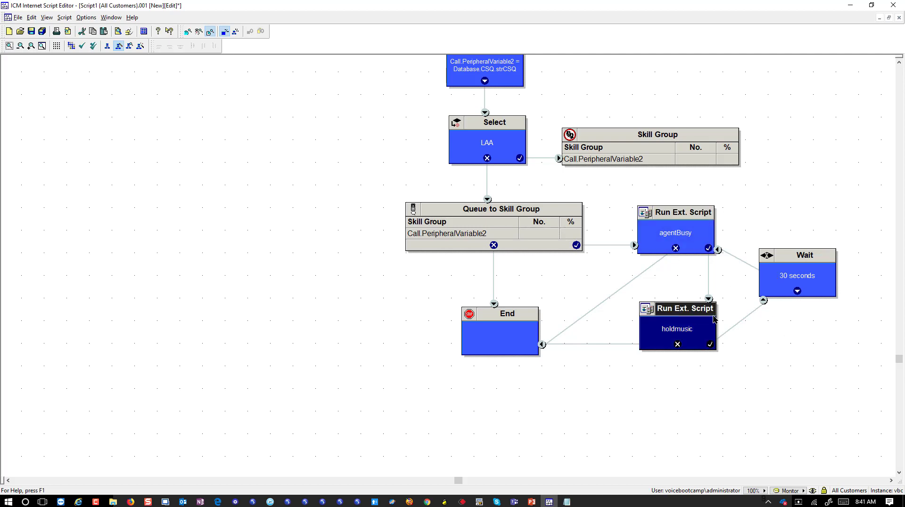
{"action": "left_click", "coordinate": [810, 283]}
{"action": "left_click", "coordinate": [642, 333]}
{"action": "left_click", "coordinate": [808, 283]}
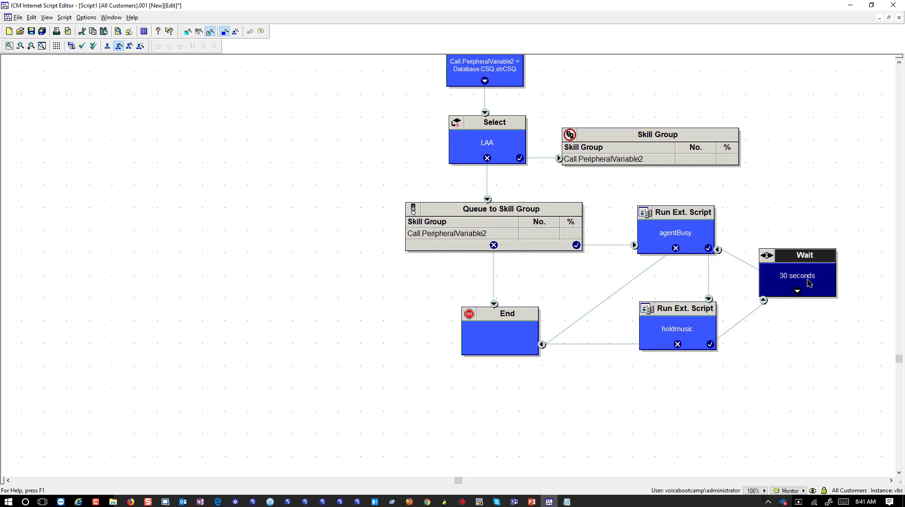
{"action": "left_click", "coordinate": [709, 241]}
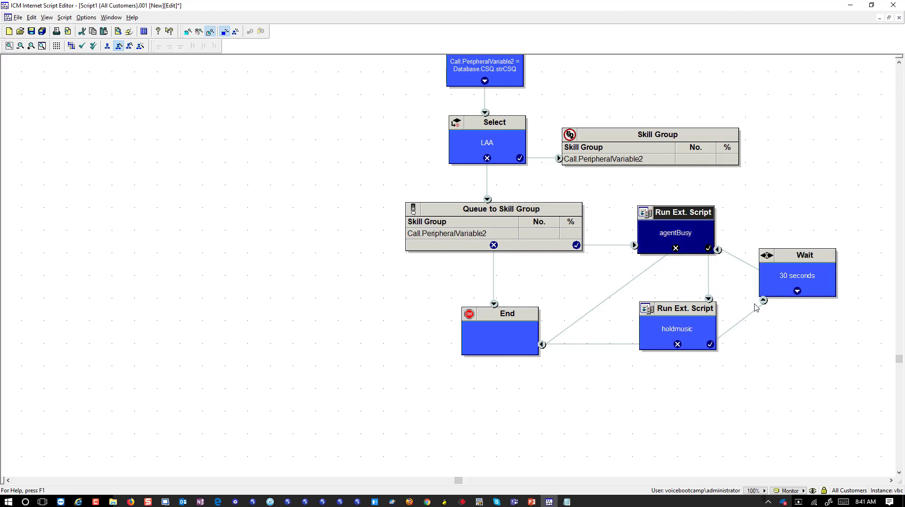
{"action": "scroll", "coordinate": [612, 239], "scroll_direction": "up", "scroll_amount": 5}
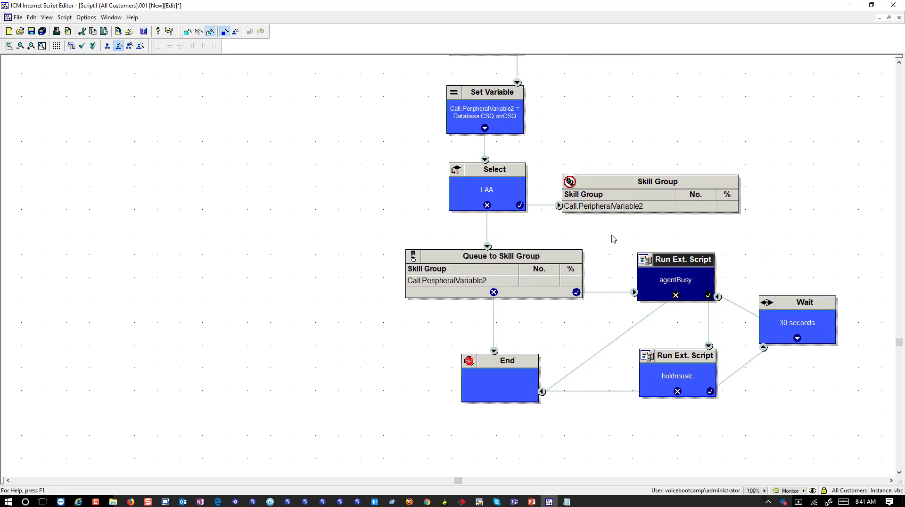
{"action": "scroll", "coordinate": [607, 236], "scroll_direction": "up", "scroll_amount": 5}
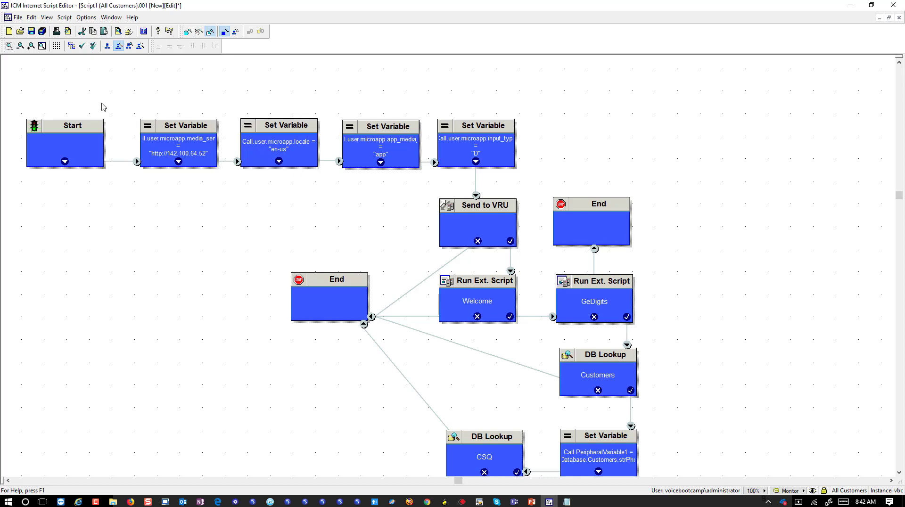
Save the routing script as UCCEKitsLab14, run Validate, and acknowledge the 'is valid' message.
{"action": "left_click", "coordinate": [17, 18]}
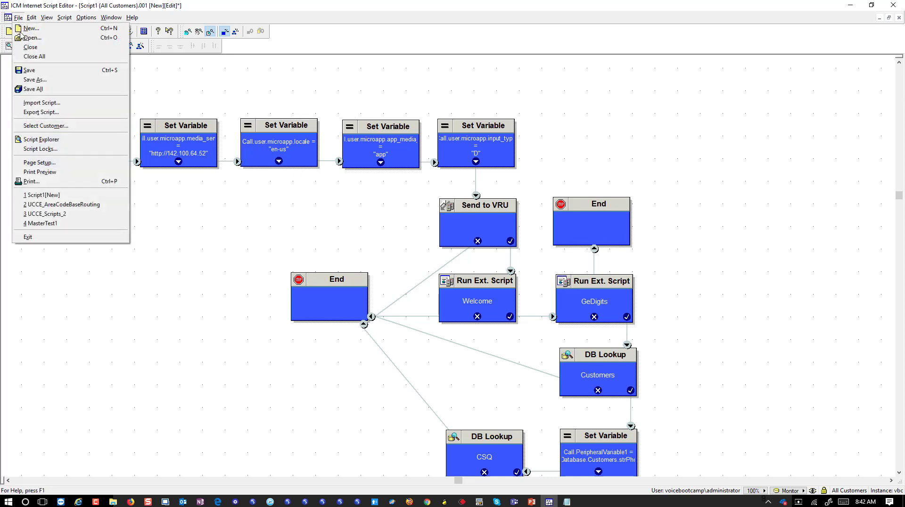
{"action": "left_click", "coordinate": [33, 70]}
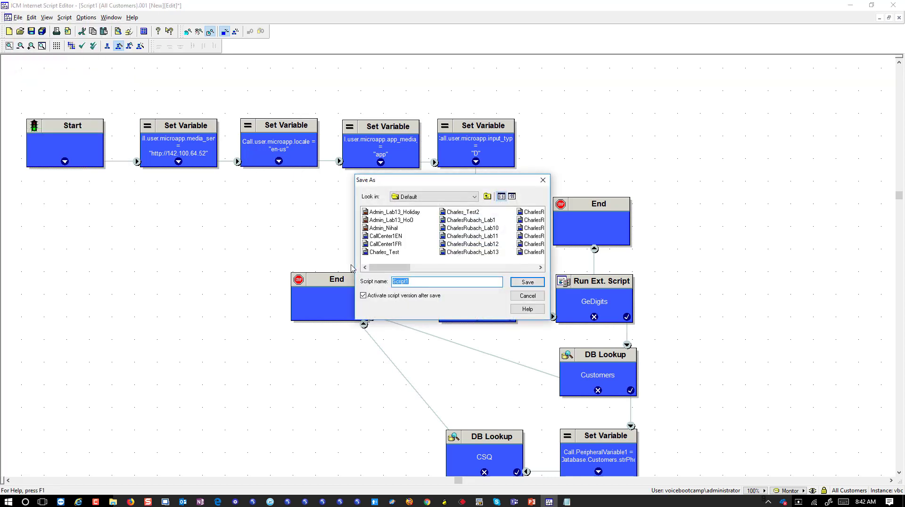
{"action": "type", "text": "Lab14"}
{"action": "key", "text": "Return"}
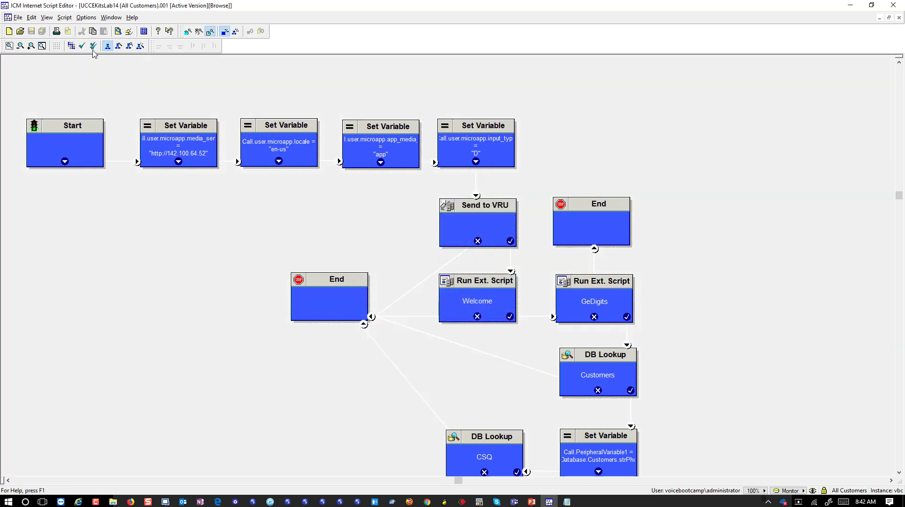
{"action": "left_click", "coordinate": [93, 49]}
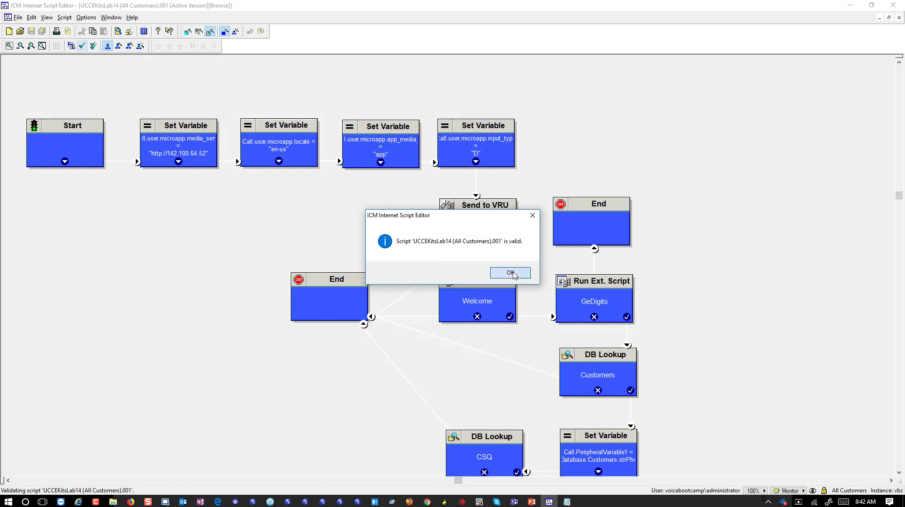
{"action": "left_click", "coordinate": [511, 273]}
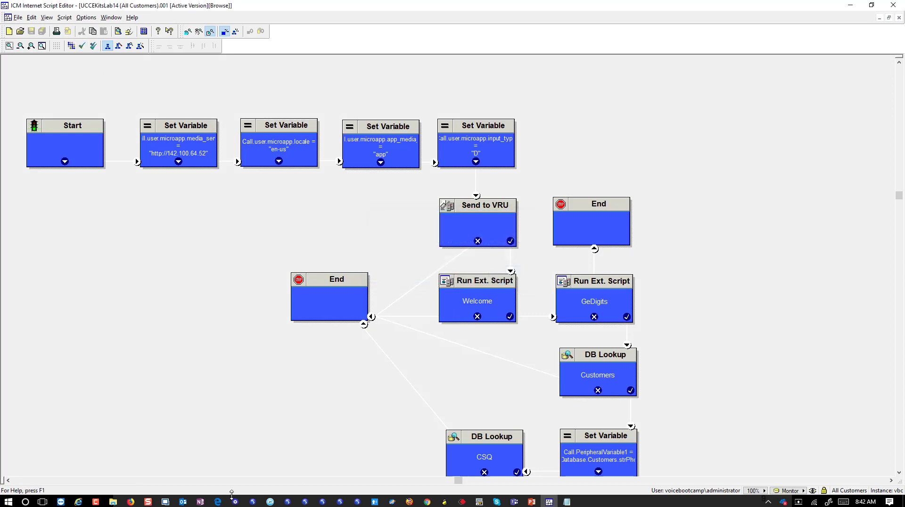
{"action": "left_click", "coordinate": [486, 455]}
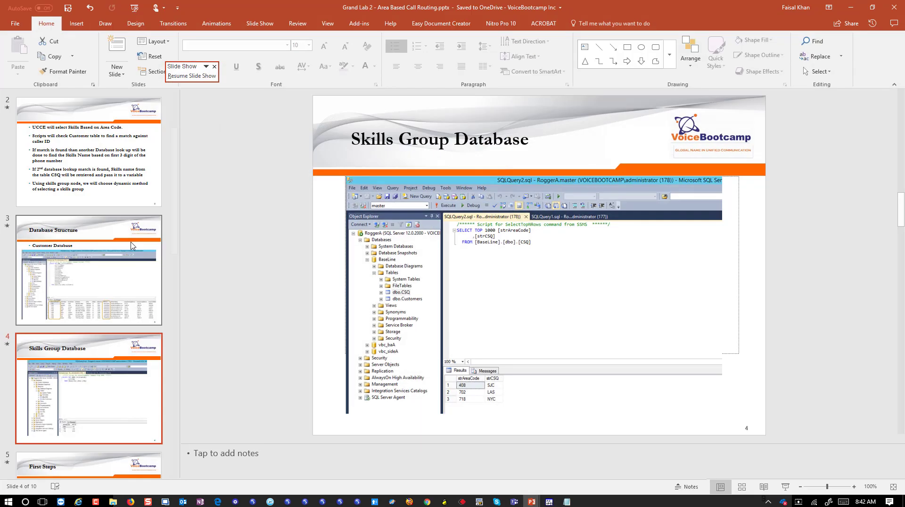
{"action": "left_click", "coordinate": [124, 272]}
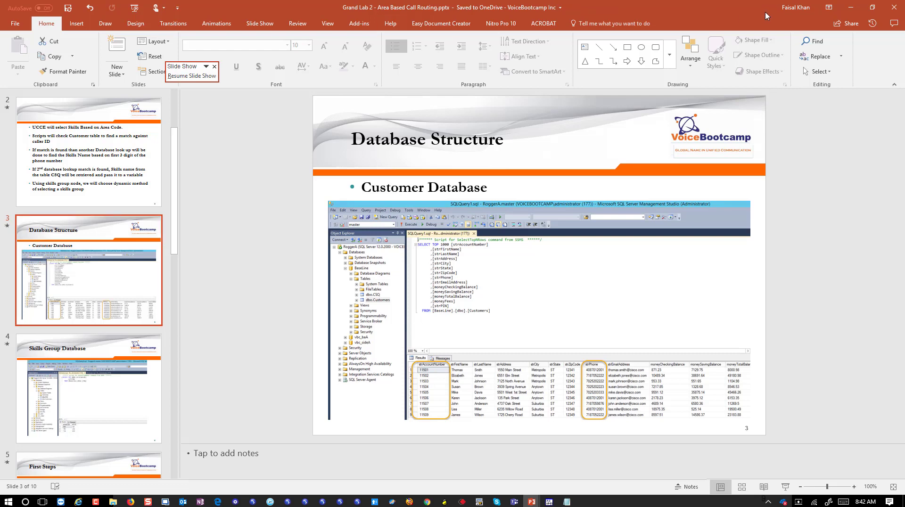
{"action": "key", "text": "alt+Tab"}
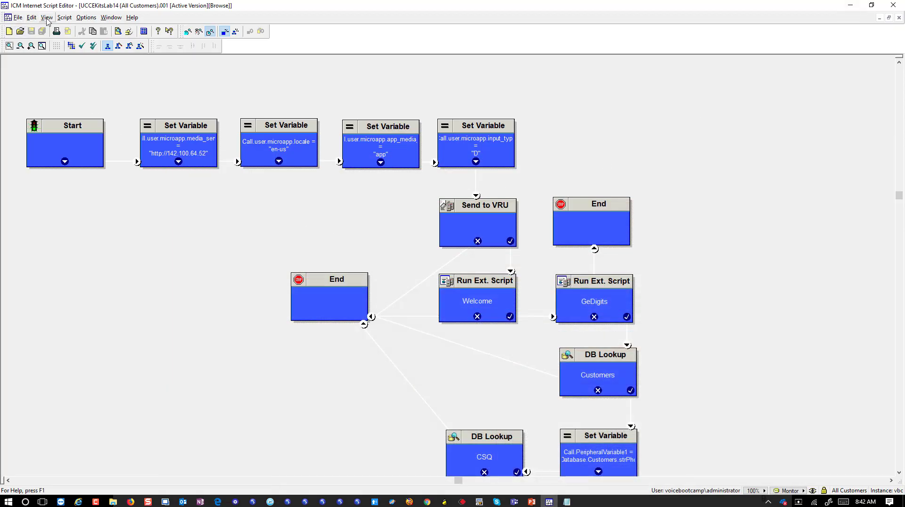
Open the Call Tracer, move it and close it without sending a call, then return to the Script menu.
{"action": "left_click", "coordinate": [47, 18]}
{"action": "mouse_move", "coordinate": [32, 20]}
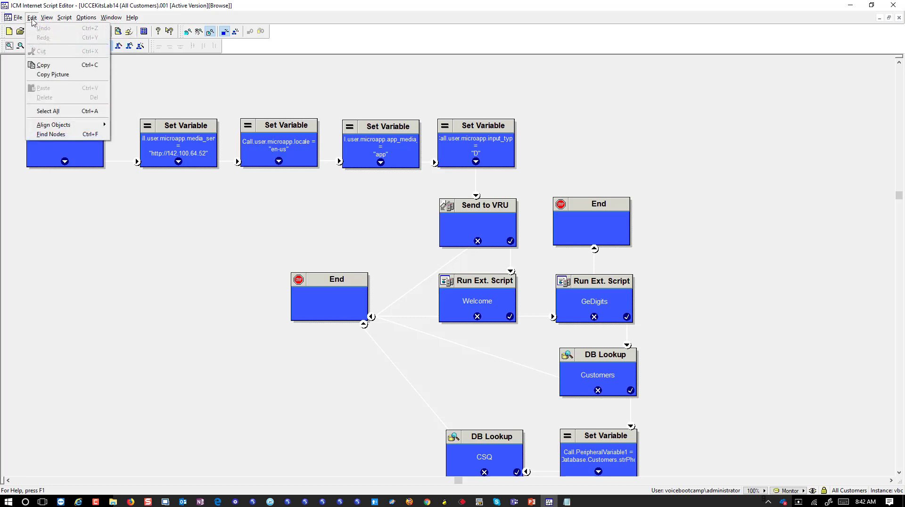
{"action": "mouse_move", "coordinate": [62, 22]}
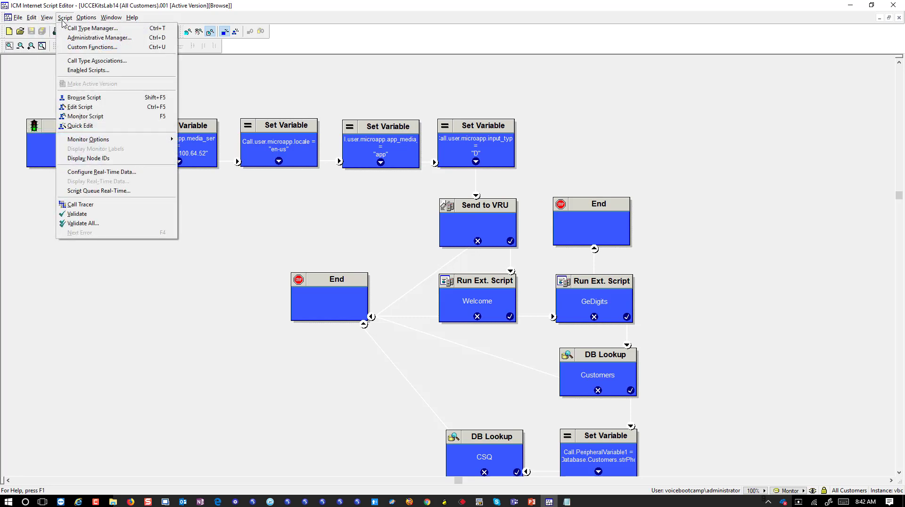
{"action": "left_click", "coordinate": [119, 209]}
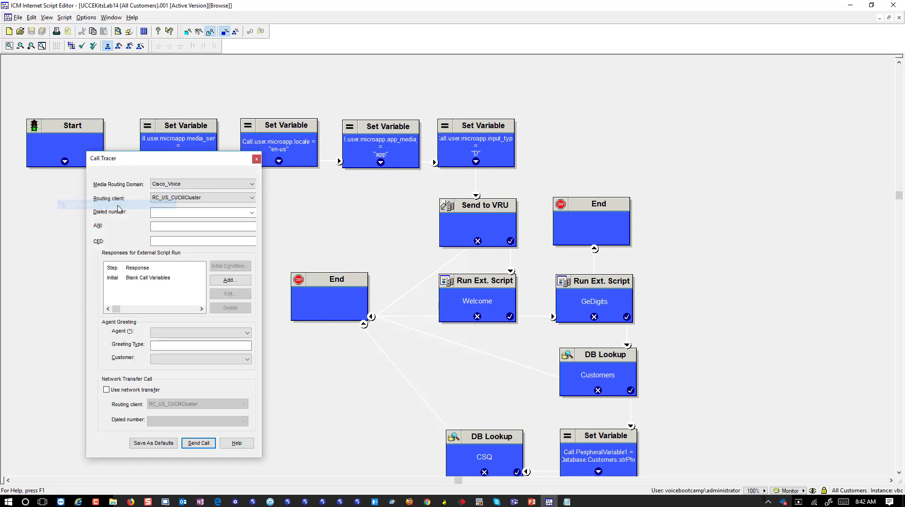
{"action": "left_click_drag", "start_coordinate": [156, 172], "coordinate": [165, 110]}
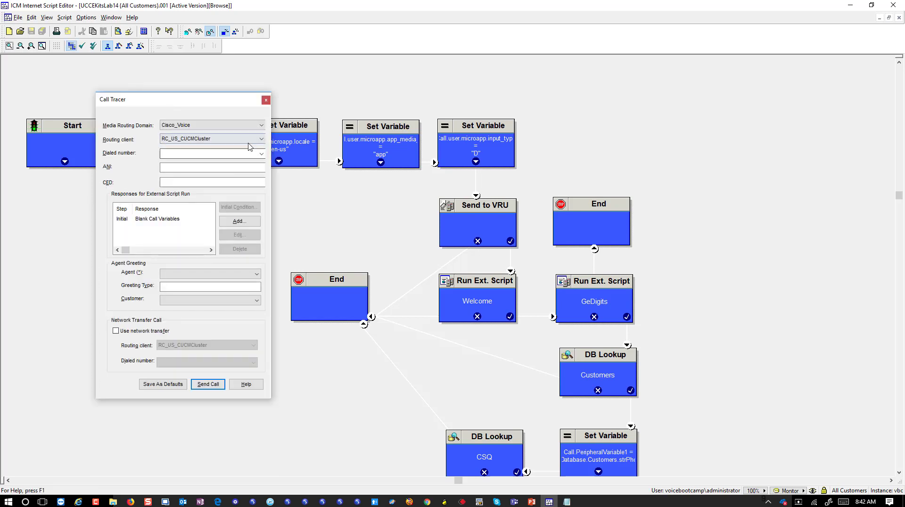
{"action": "left_click", "coordinate": [265, 100]}
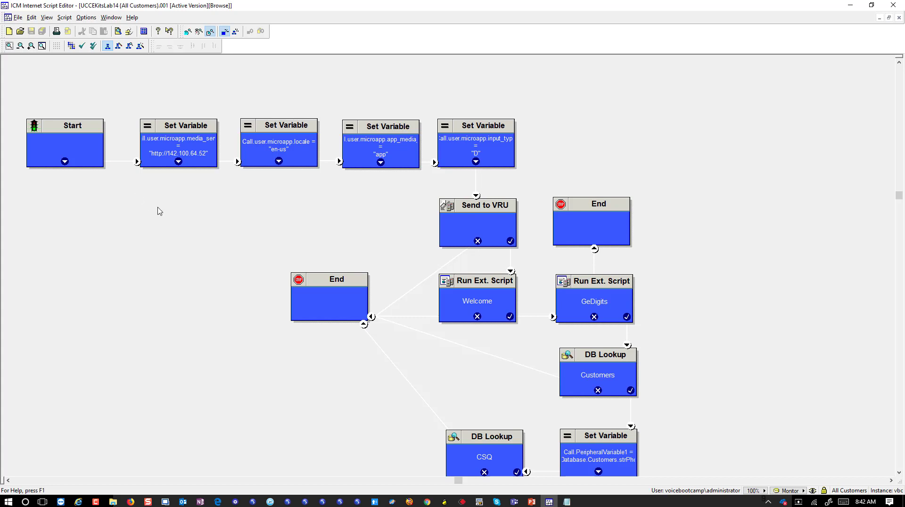
{"action": "left_click", "coordinate": [65, 17]}
Replace RC_US_CUCMCluster.4000's call directory entries with a new entry mapped to VoiceCT.
{"action": "left_click", "coordinate": [80, 27]}
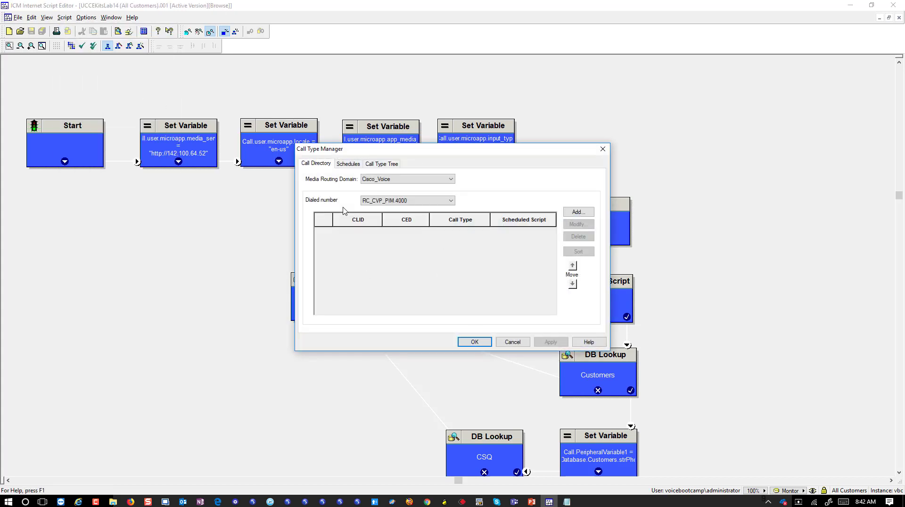
{"action": "left_click", "coordinate": [444, 204]}
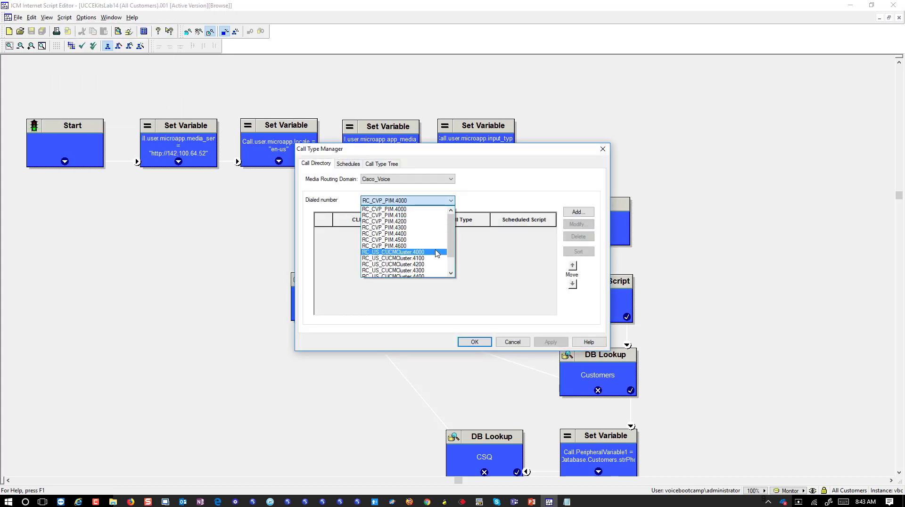
{"action": "left_click", "coordinate": [437, 253]}
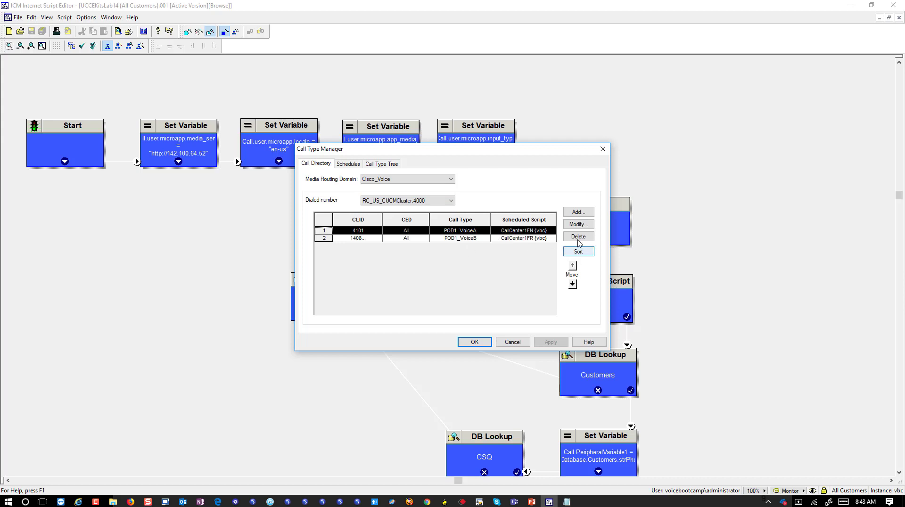
{"action": "left_click", "coordinate": [578, 237]}
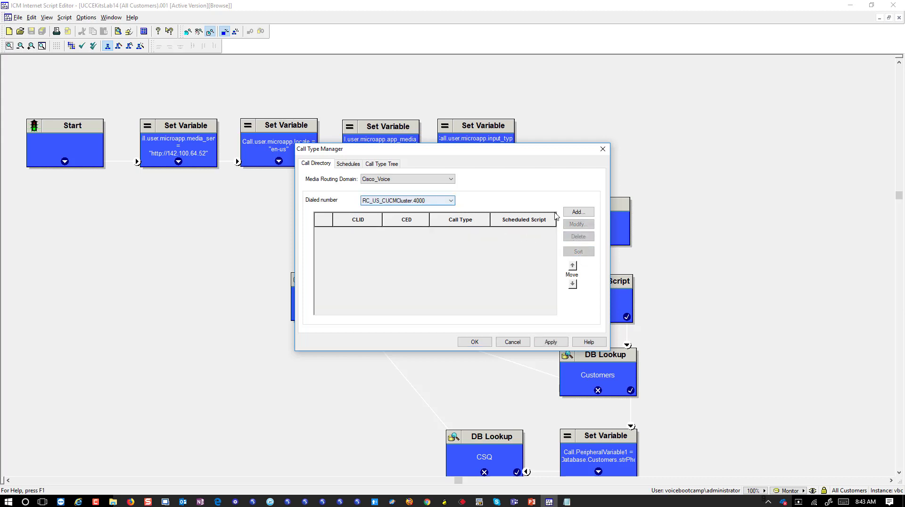
{"action": "left_click", "coordinate": [573, 214]}
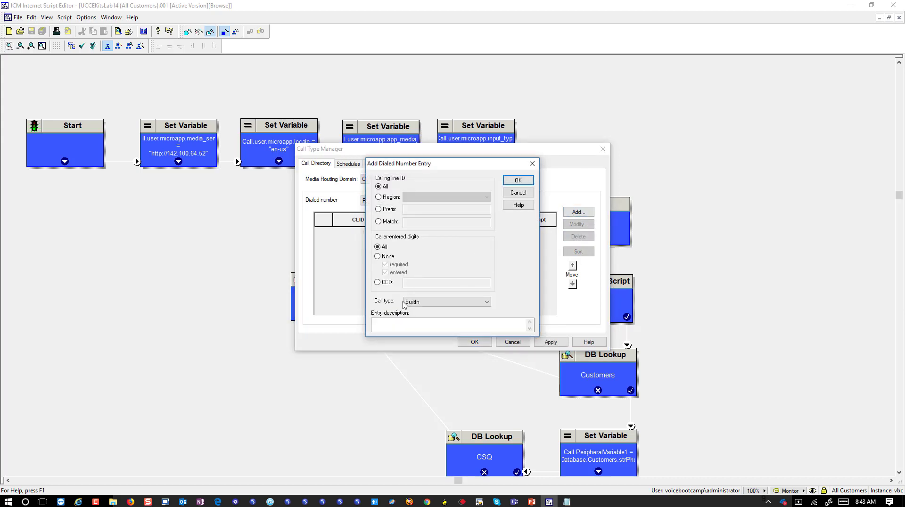
{"action": "left_click", "coordinate": [434, 306]}
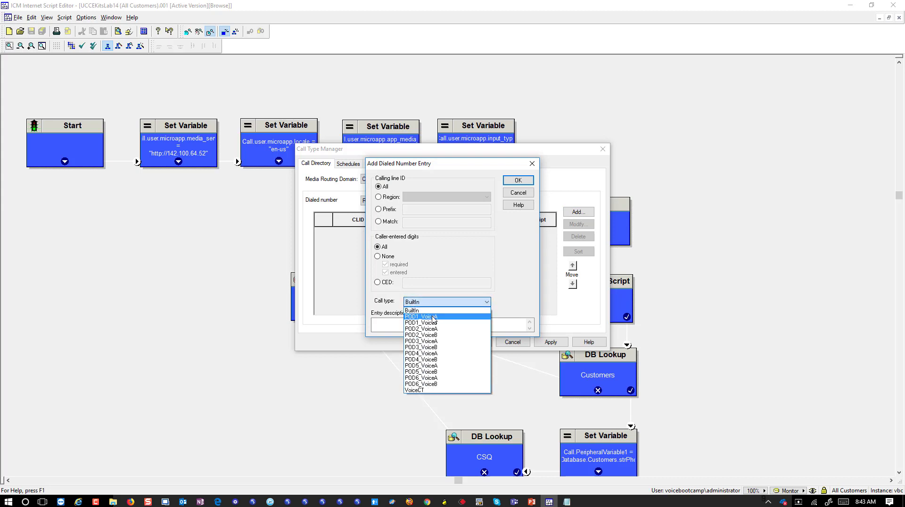
{"action": "left_click", "coordinate": [417, 390]}
{"action": "left_click", "coordinate": [520, 184]}
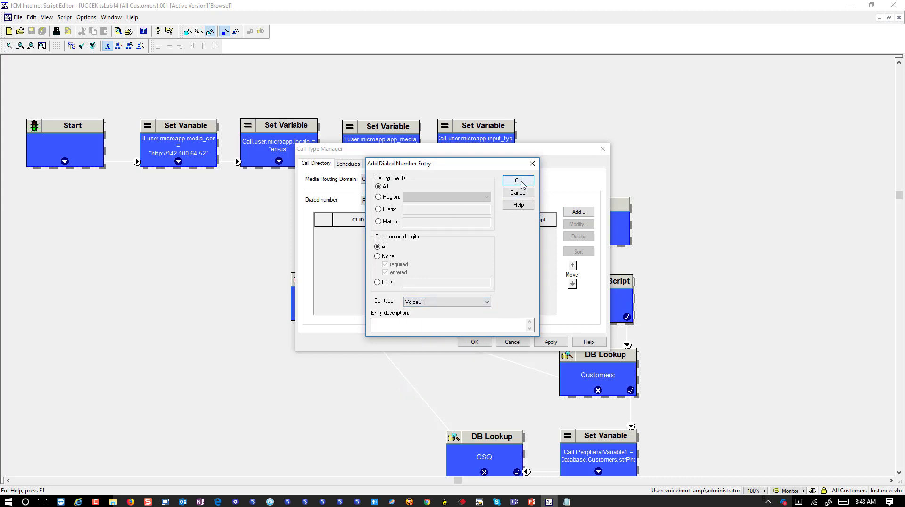
Schedule UCCEKitsLab14 for call type VoiceCT, then apply and close the Call Type Manager.
{"action": "left_click", "coordinate": [347, 164]}
{"action": "left_click", "coordinate": [569, 221]}
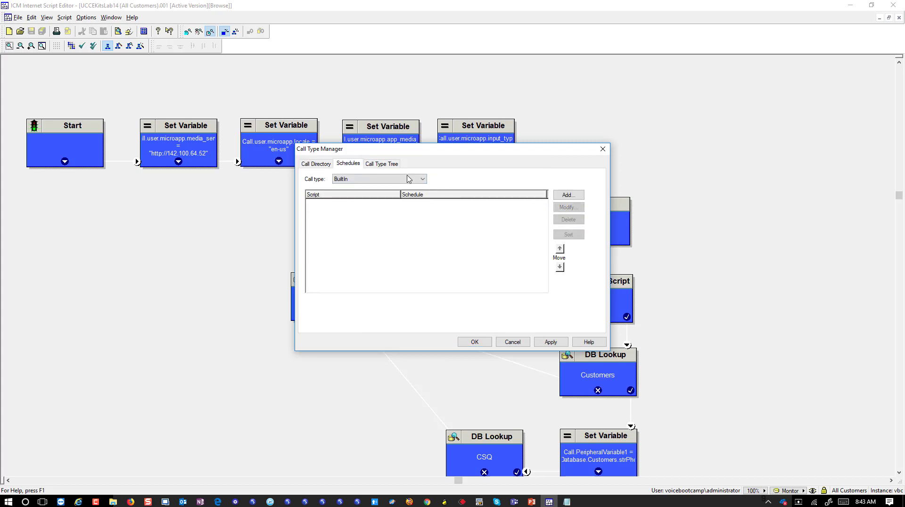
{"action": "left_click", "coordinate": [383, 183]}
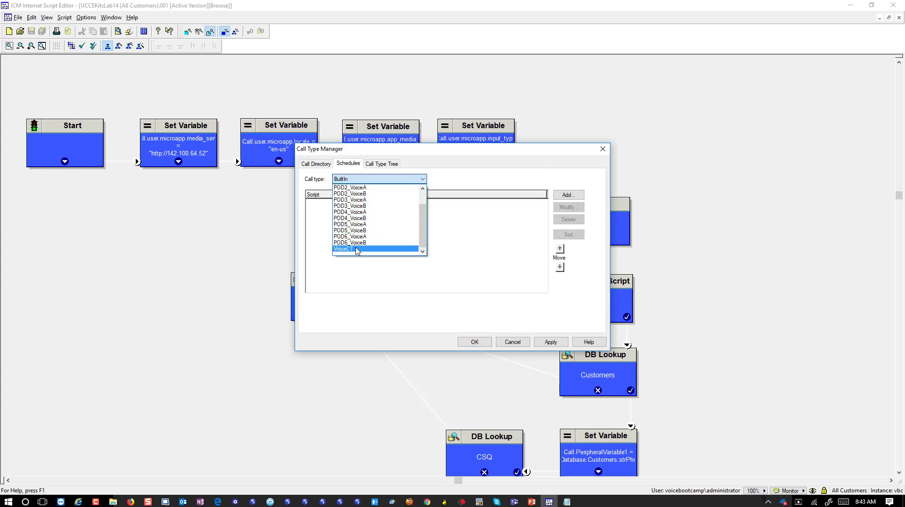
{"action": "left_click", "coordinate": [361, 247]}
{"action": "left_click", "coordinate": [568, 195]}
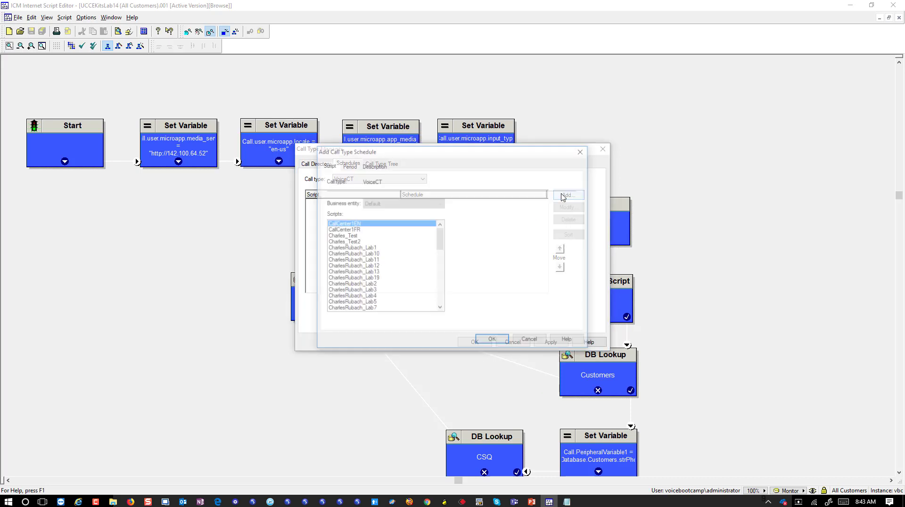
{"action": "left_click_drag", "start_coordinate": [443, 244], "coordinate": [441, 306]}
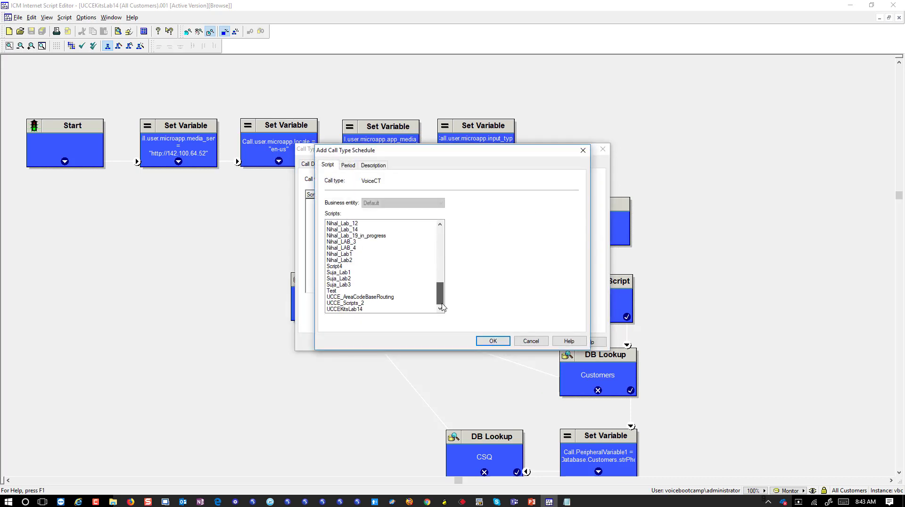
{"action": "left_click", "coordinate": [356, 309]}
{"action": "left_click", "coordinate": [480, 342]}
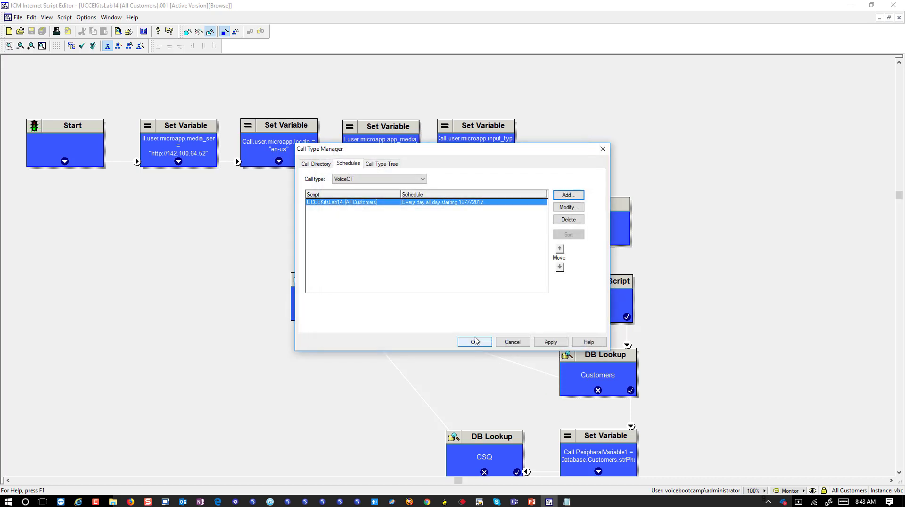
{"action": "left_click", "coordinate": [321, 165]}
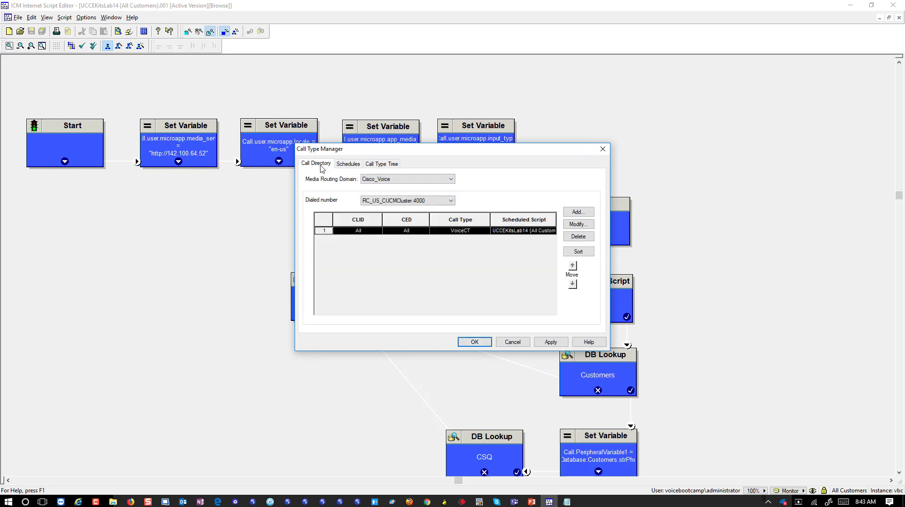
{"action": "left_click", "coordinate": [549, 342]}
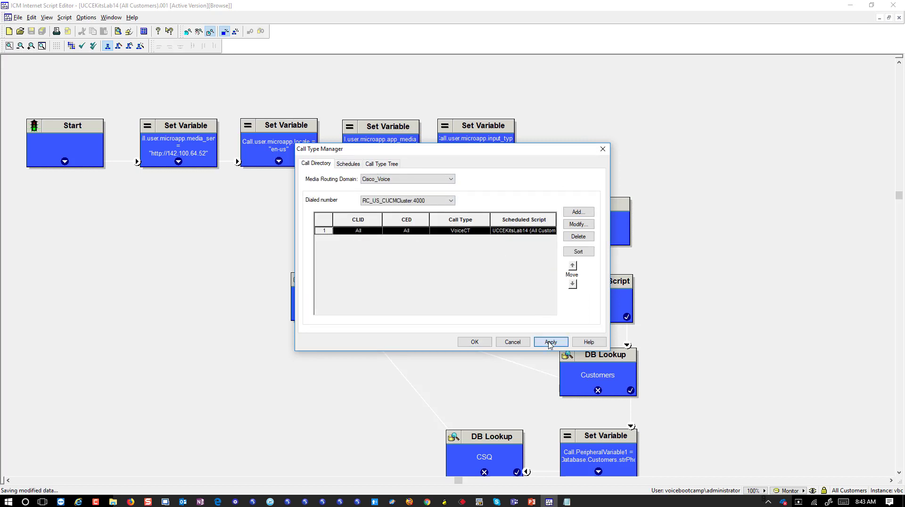
{"action": "left_click", "coordinate": [482, 343]}
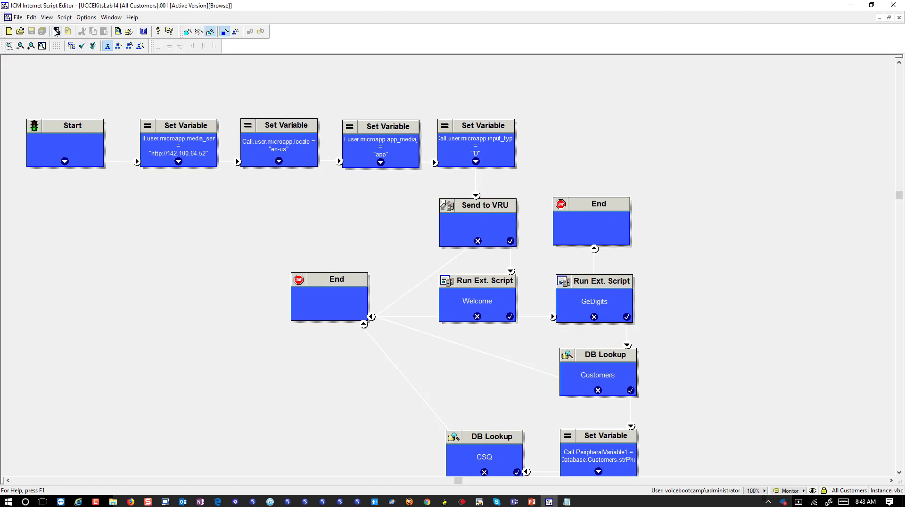
In Call Tracer, set routing client RC_US_CUCMCluster, dialed number RC_US_CUCMCluster.4000, and CED 11502.
{"action": "left_click", "coordinate": [64, 18]}
{"action": "left_click", "coordinate": [127, 205]}
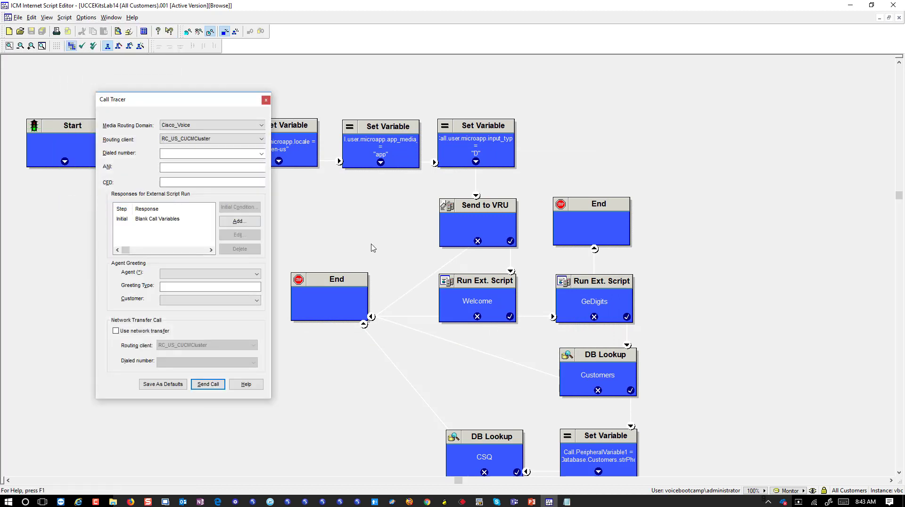
{"action": "left_click", "coordinate": [257, 142]}
{"action": "left_click", "coordinate": [257, 141]}
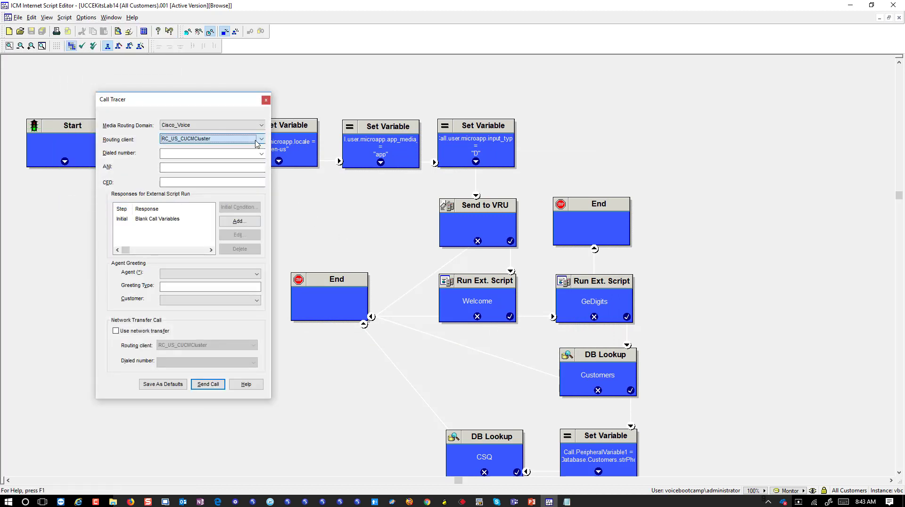
{"action": "left_click", "coordinate": [262, 154]}
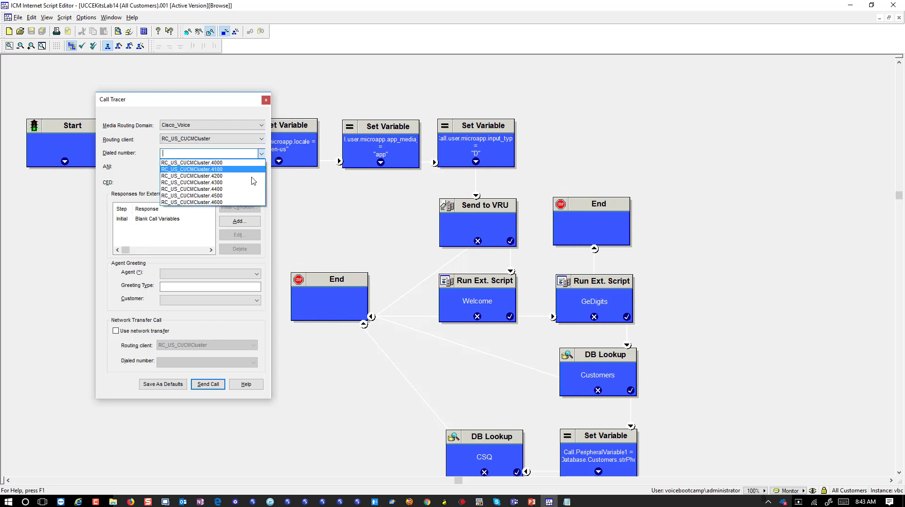
{"action": "left_click", "coordinate": [246, 163]}
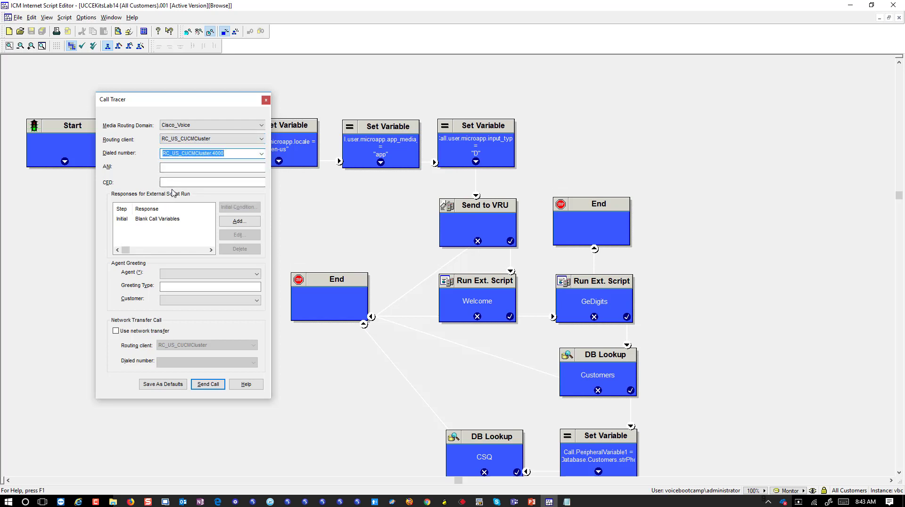
{"action": "left_click", "coordinate": [172, 183]}
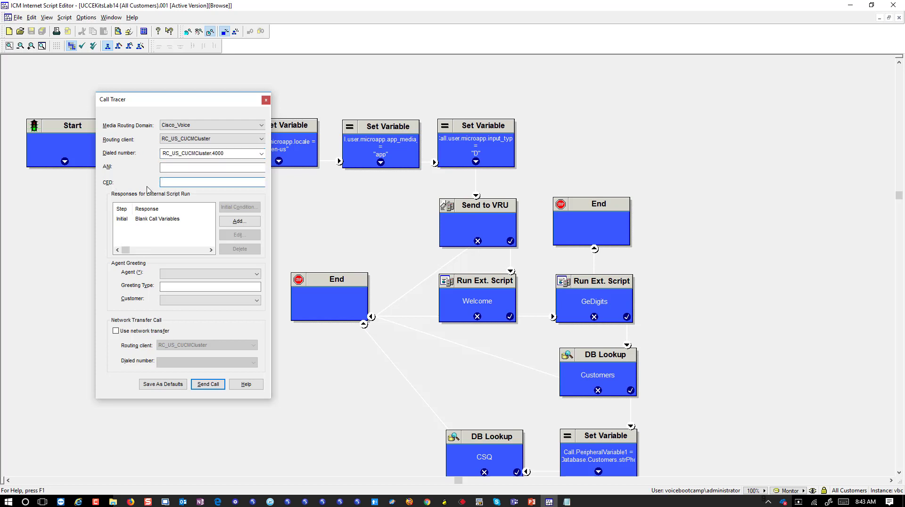
{"action": "type", "text": "11502"}
Pick agent PG_US_CUCMCluster.Agent1_Pod1, send the test call, and enlarge the Call Tracer List.
{"action": "left_click", "coordinate": [256, 274]}
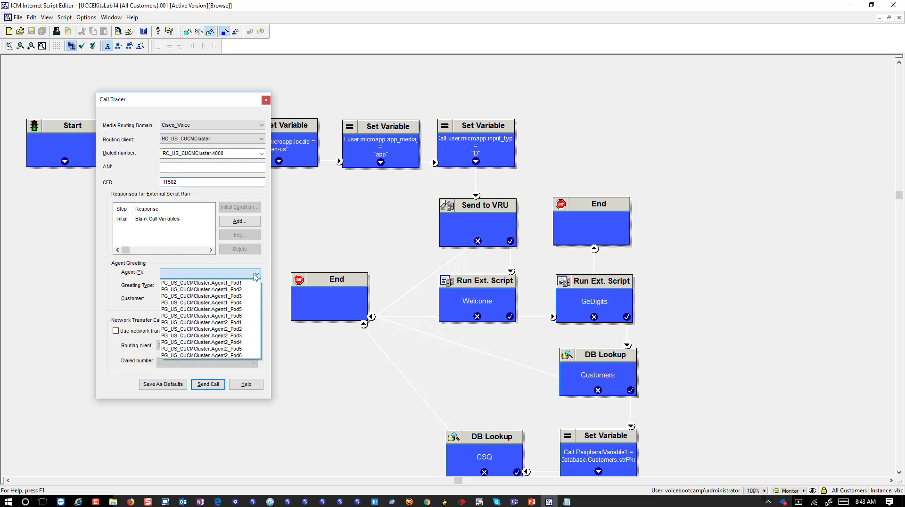
{"action": "left_click", "coordinate": [253, 284]}
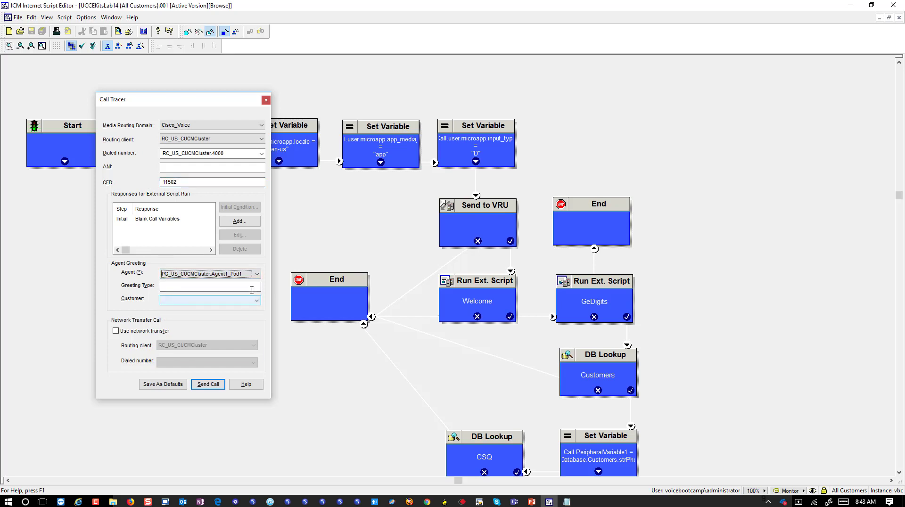
{"action": "left_click", "coordinate": [252, 289]}
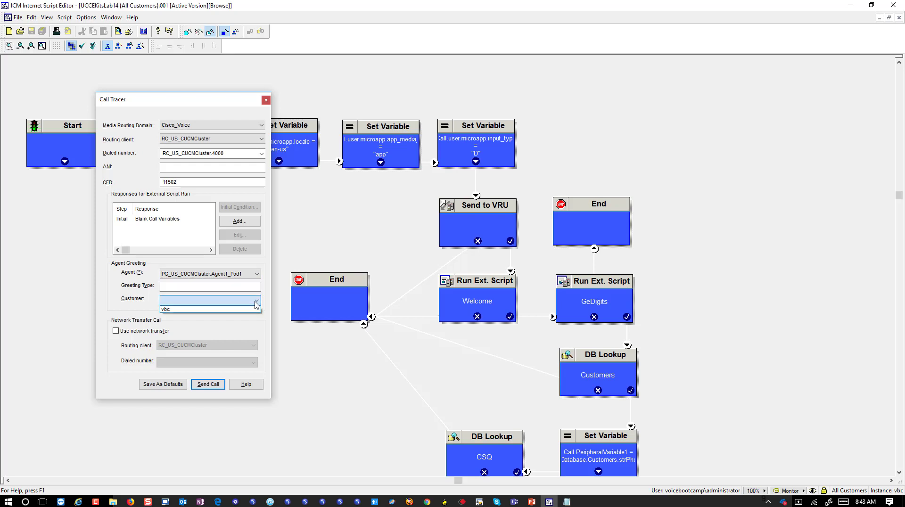
{"action": "left_click", "coordinate": [202, 387]}
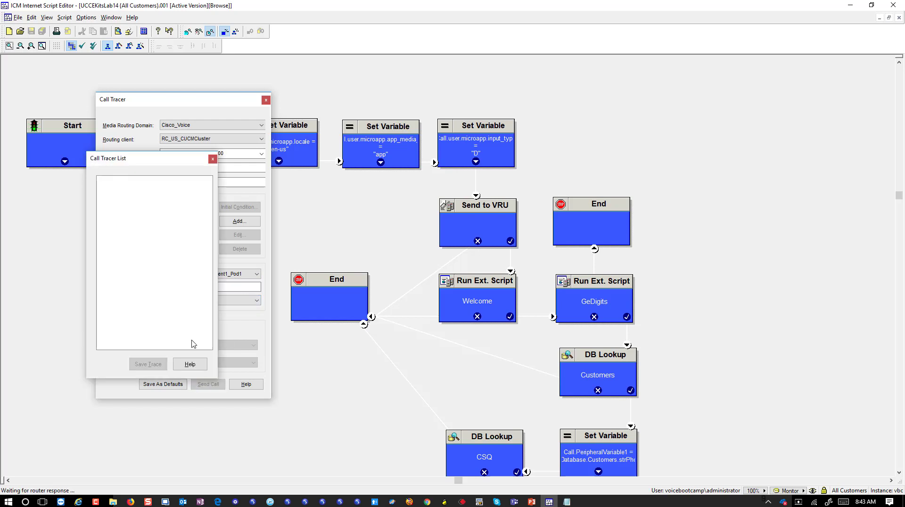
{"action": "left_click_drag", "start_coordinate": [137, 164], "coordinate": [439, 82]}
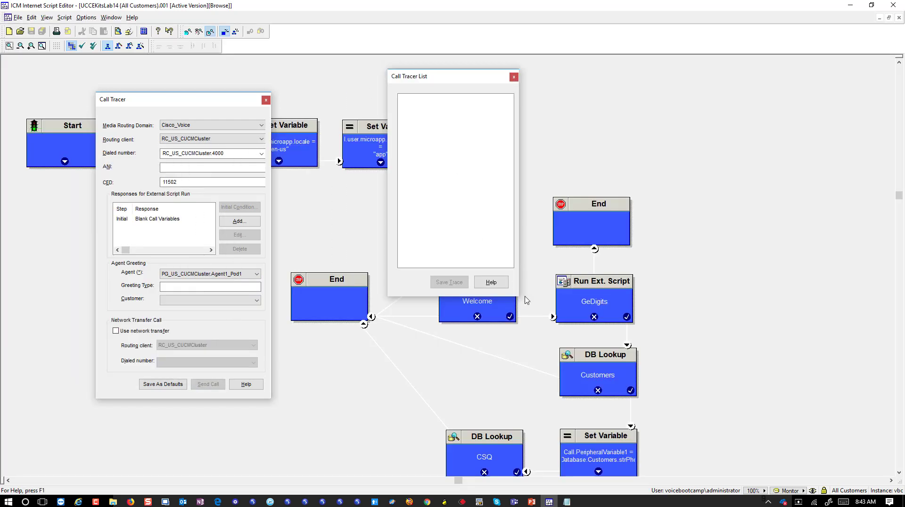
{"action": "mouse_move", "coordinate": [519, 296]}
{"action": "left_mouse_down"}
{"action": "mouse_move", "coordinate": [667, 363]}
{"action": "mouse_move", "coordinate": [855, 472]}
{"action": "mouse_move", "coordinate": [856, 464]}
{"action": "left_mouse_up"}
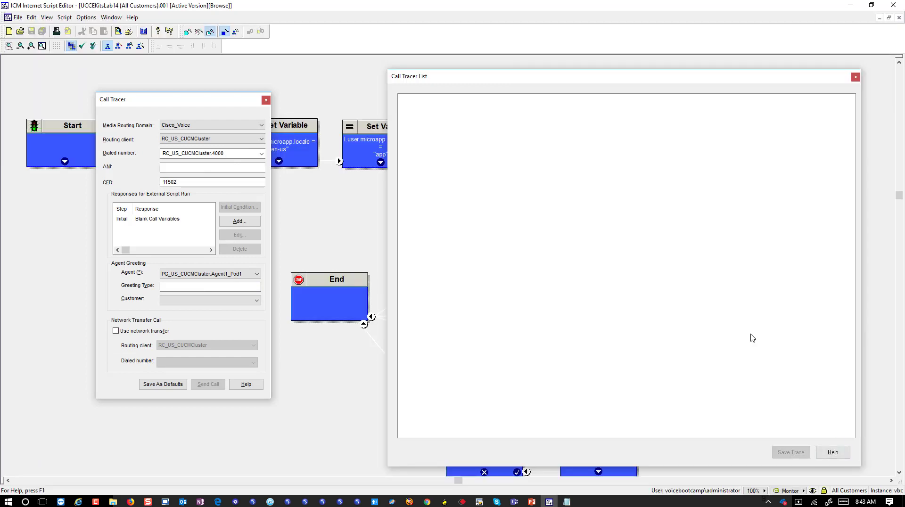
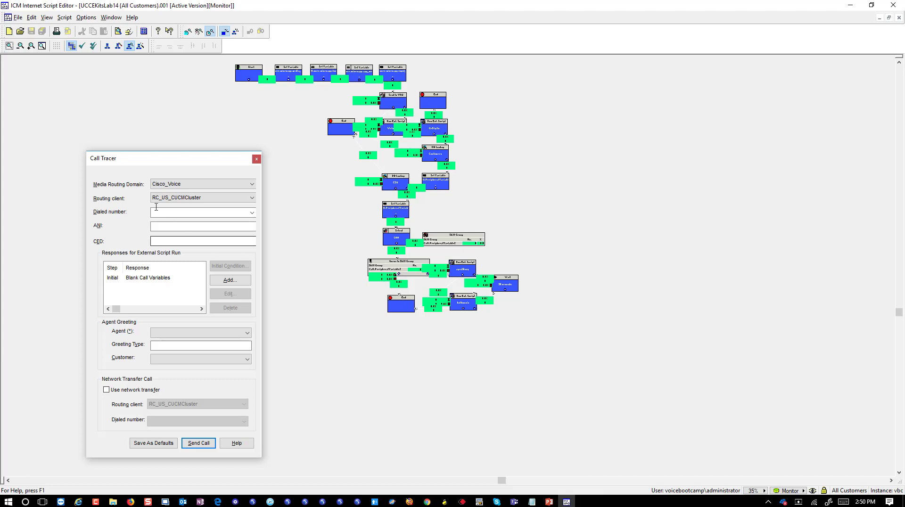
Reset the Call Tracer routing client to RC_US_CUCMCluster after briefly trying RC_CVP_PIM.
{"action": "left_click_drag", "start_coordinate": [170, 162], "coordinate": [163, 133]}
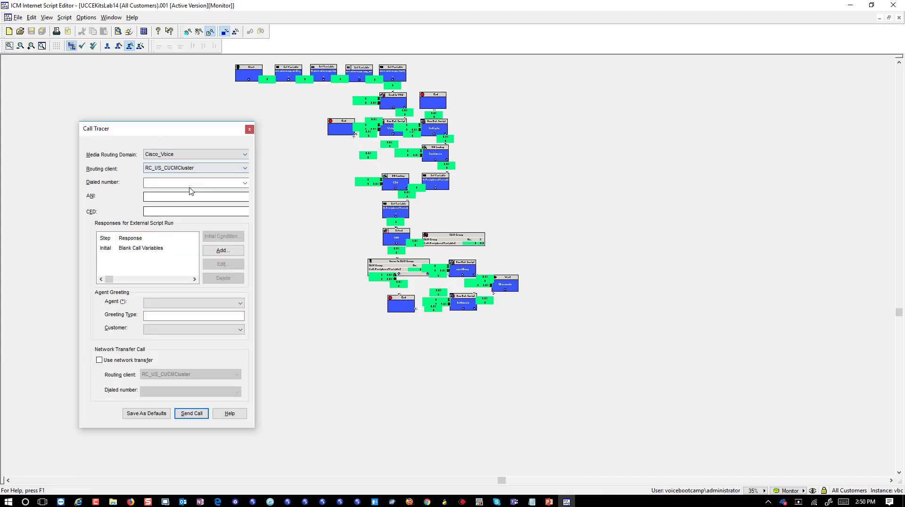
{"action": "left_click", "coordinate": [238, 168]}
{"action": "left_click", "coordinate": [237, 179]}
{"action": "left_click", "coordinate": [237, 169]}
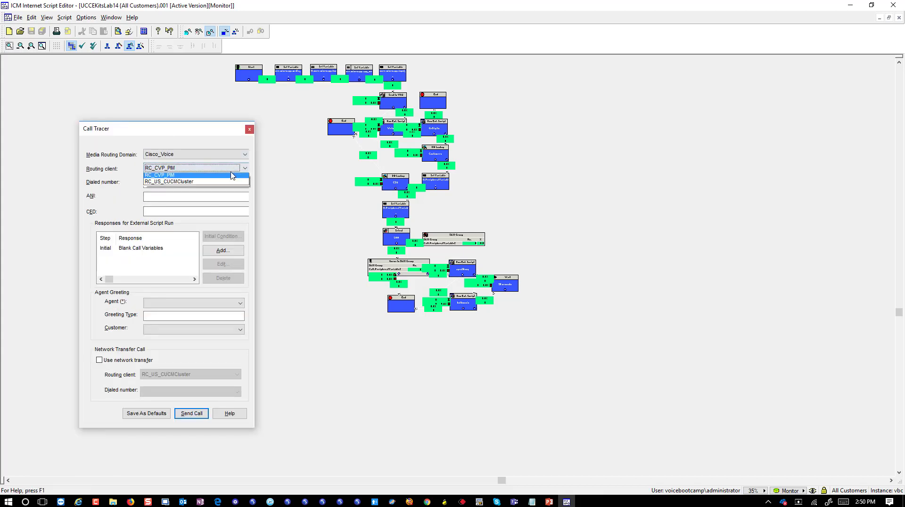
{"action": "left_click", "coordinate": [229, 182]}
Choose dialed number RC_US_CUCMCluster.4000, fill in CED 11502, and send the test call.
{"action": "left_click", "coordinate": [244, 183]}
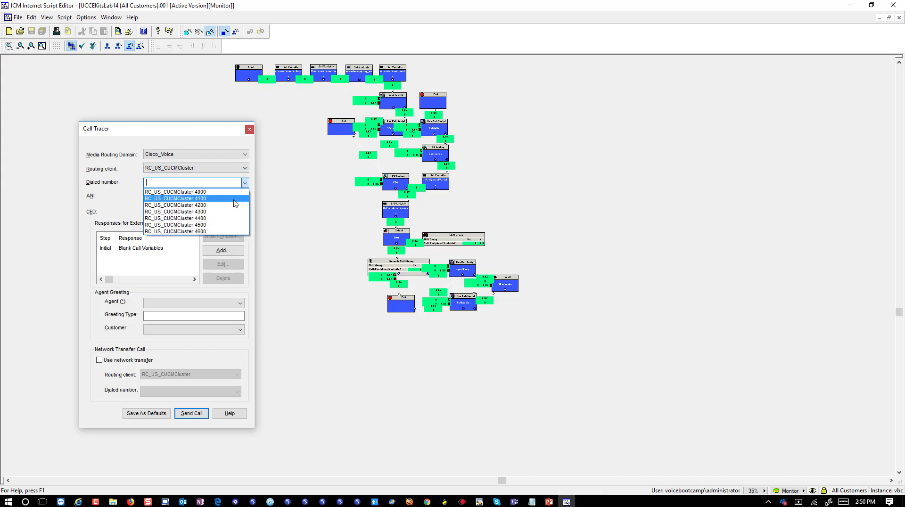
{"action": "left_click", "coordinate": [236, 197]}
{"action": "left_click", "coordinate": [220, 199]}
{"action": "left_click", "coordinate": [201, 213]}
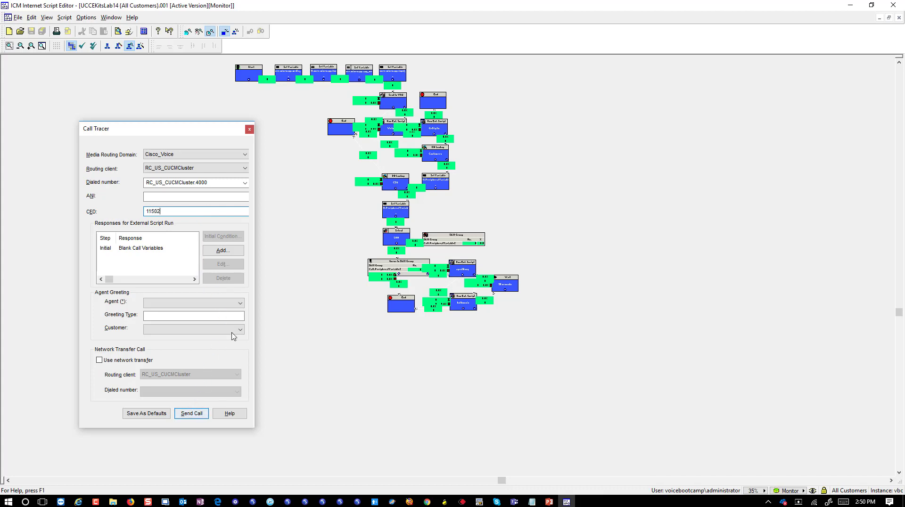
{"action": "left_click", "coordinate": [192, 413]}
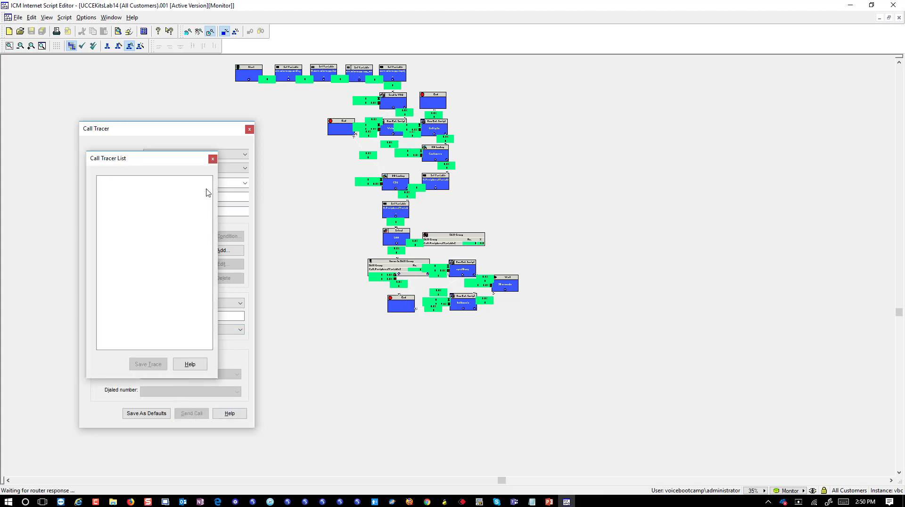
Move and resize the Call Tracer List window so the monitored script's node counts show.
{"action": "left_click_drag", "start_coordinate": [165, 164], "coordinate": [595, 125]}
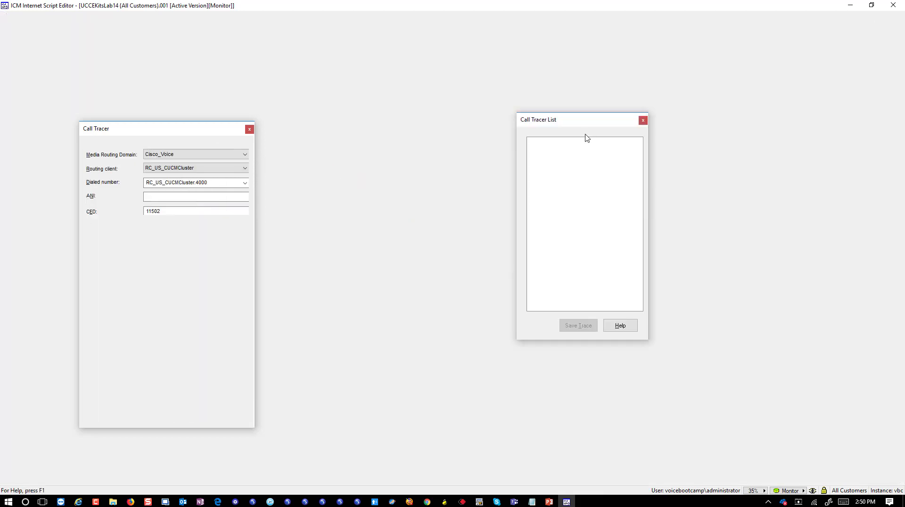
{"action": "left_click_drag", "start_coordinate": [648, 338], "coordinate": [578, 419]}
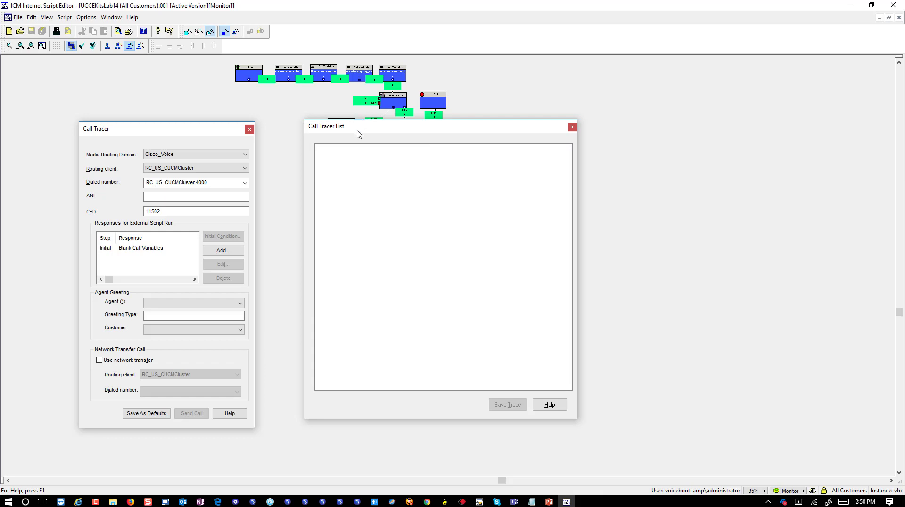
{"action": "left_click_drag", "start_coordinate": [357, 133], "coordinate": [404, 131]}
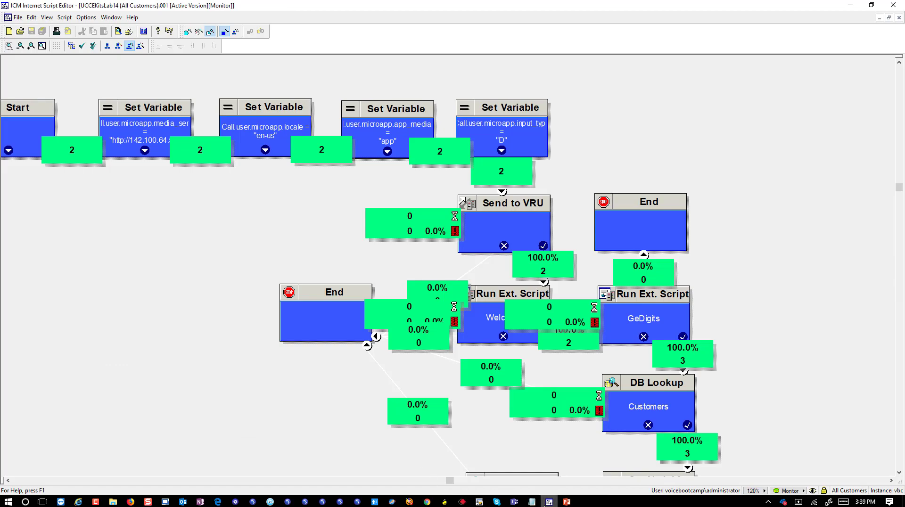
Glance at Finesse, browse the editor's Edit and Script menus, then go to the Finesse desktop.
{"action": "left_click", "coordinate": [542, 504]}
{"action": "left_click", "coordinate": [545, 504]}
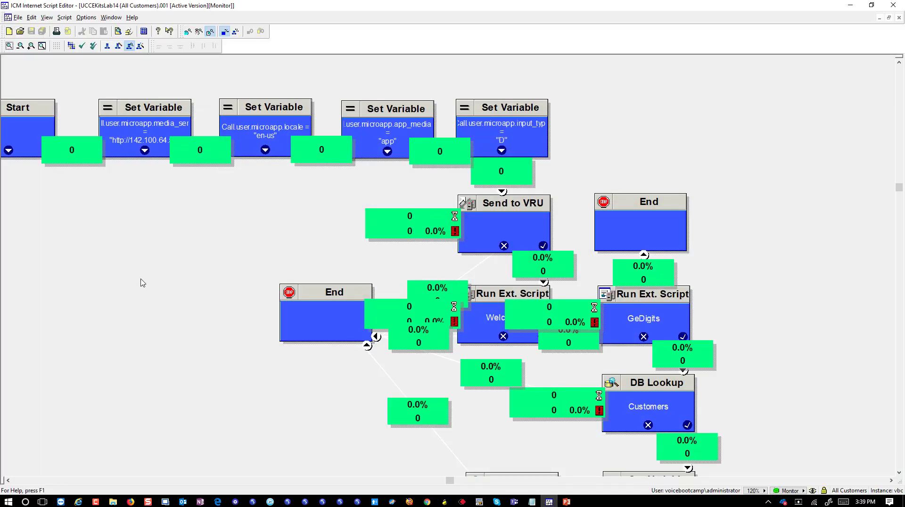
{"action": "left_click", "coordinate": [278, 480]}
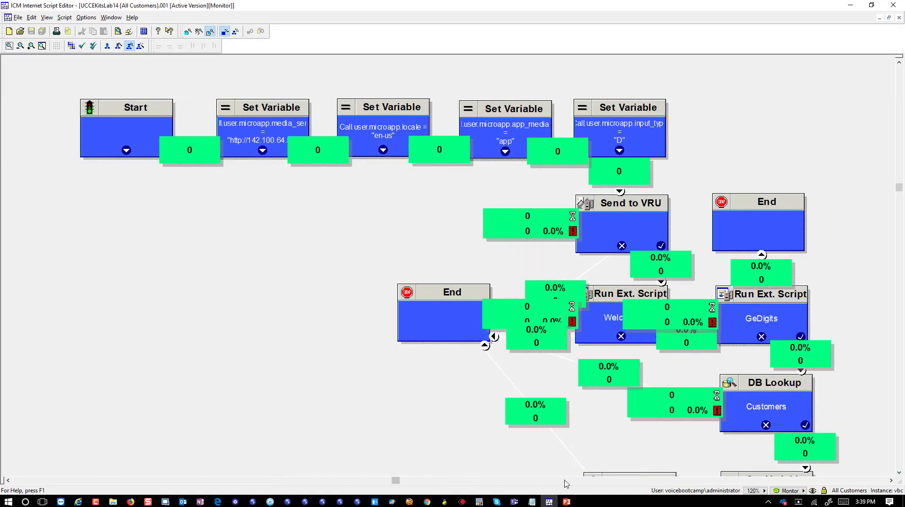
{"action": "left_click", "coordinate": [31, 18]}
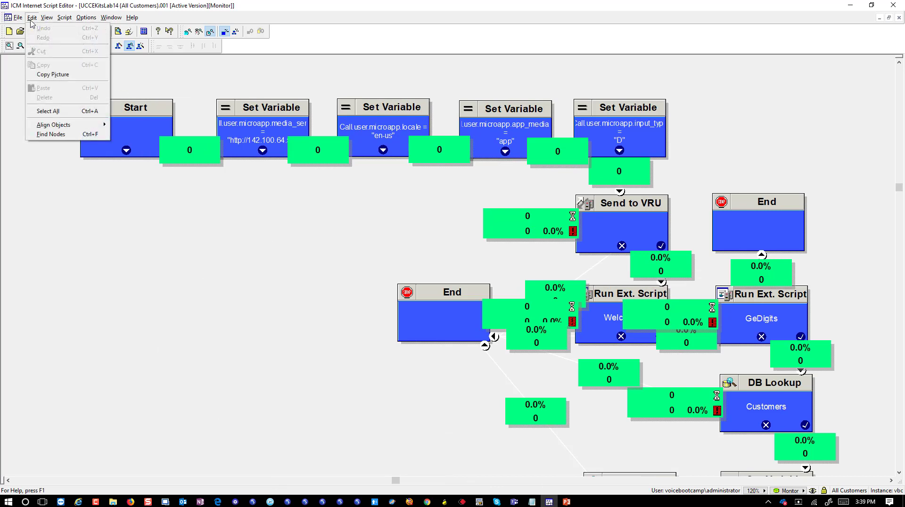
{"action": "left_click", "coordinate": [325, 268]}
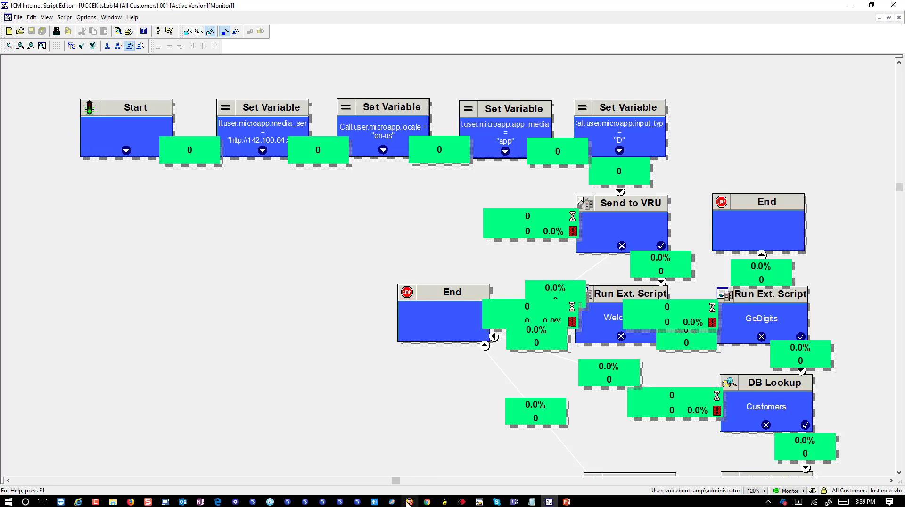
{"action": "left_click", "coordinate": [72, 18]}
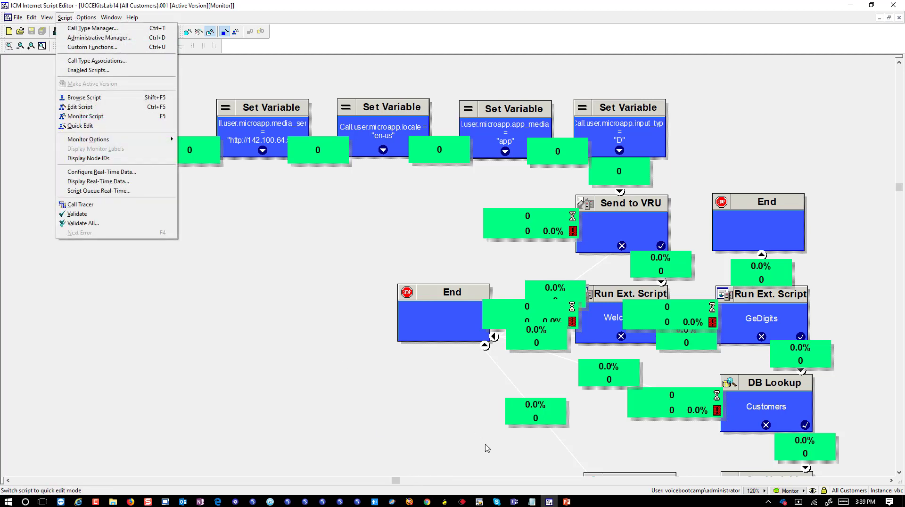
{"action": "left_click", "coordinate": [433, 502]}
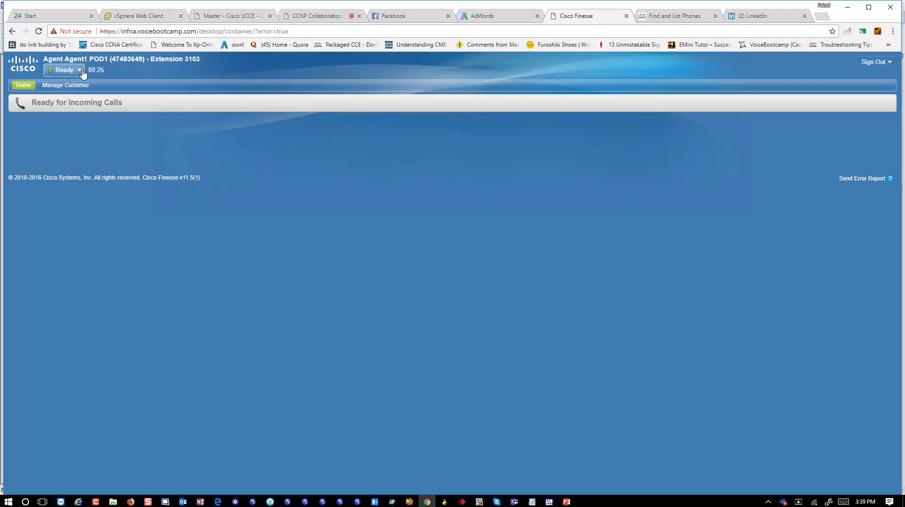
Back in the script editor, start Script > Call Tracer, which crashes the editor.
{"action": "left_click", "coordinate": [549, 503]}
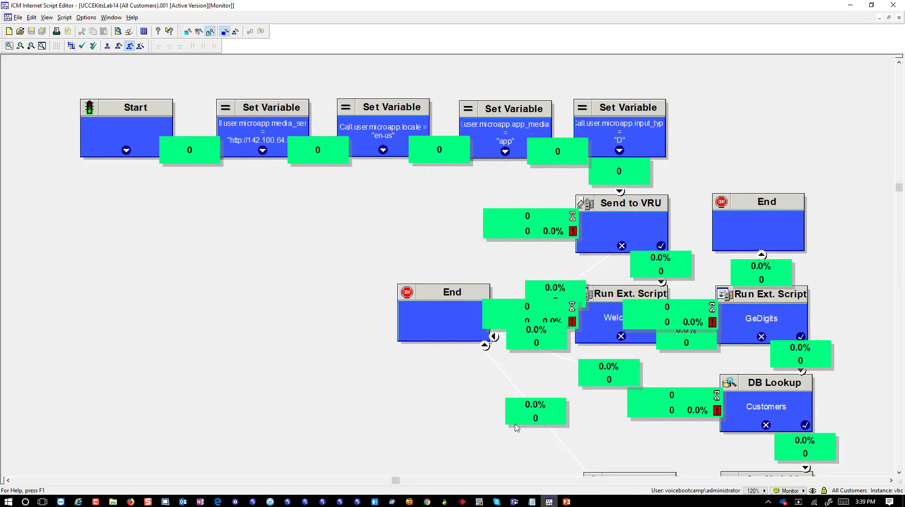
{"action": "left_click", "coordinate": [65, 17]}
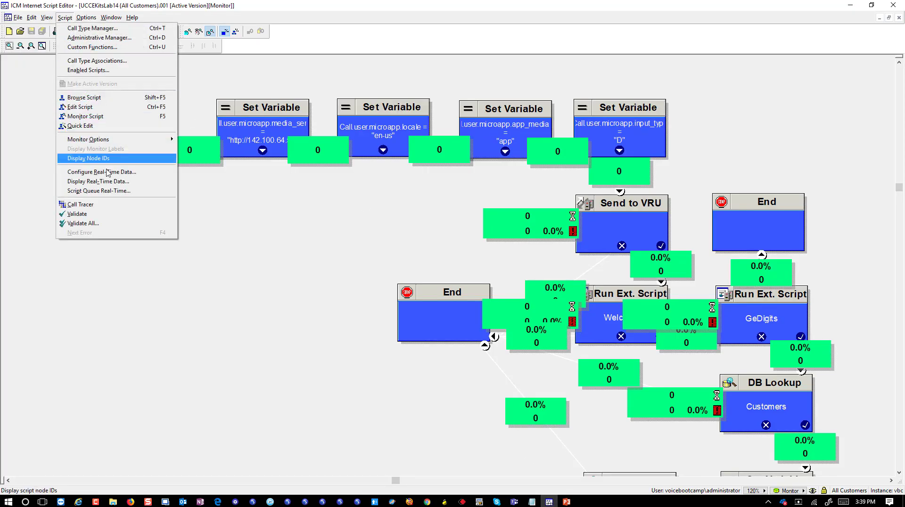
{"action": "left_click", "coordinate": [81, 204]}
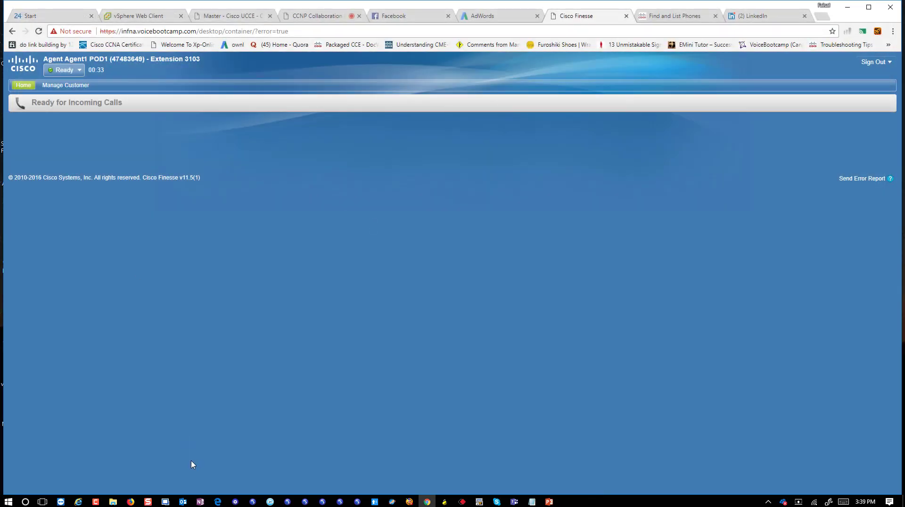
Relaunch ICM Internet Script Editor from Windows search and log on with password and domain.
{"action": "left_click", "coordinate": [25, 502]}
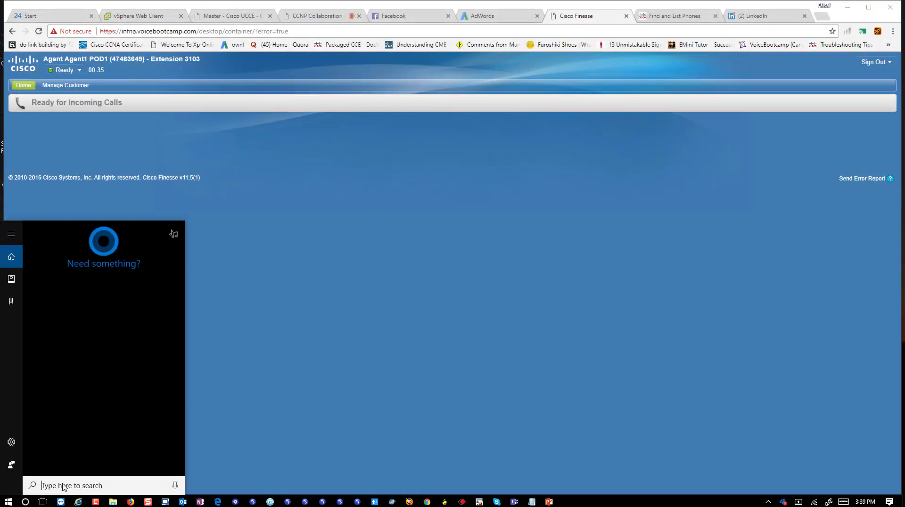
{"action": "type", "text": "ICM"}
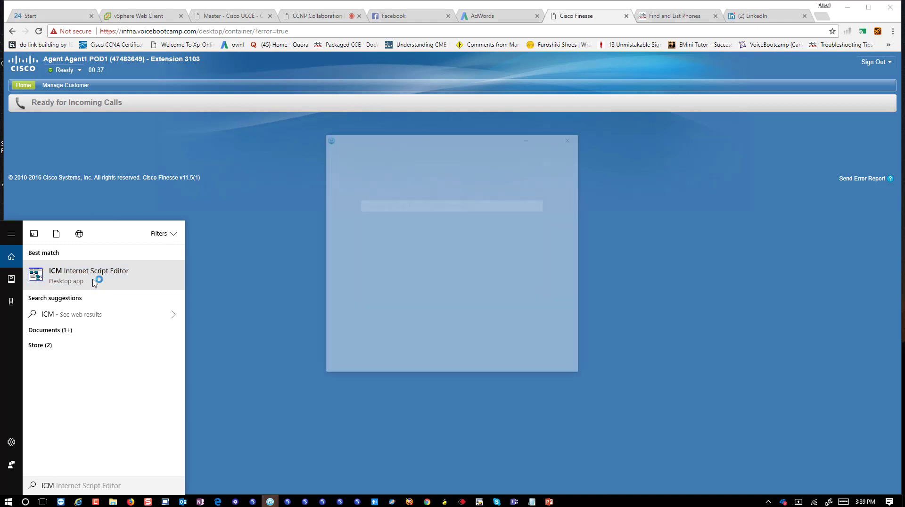
{"action": "left_click", "coordinate": [475, 399]}
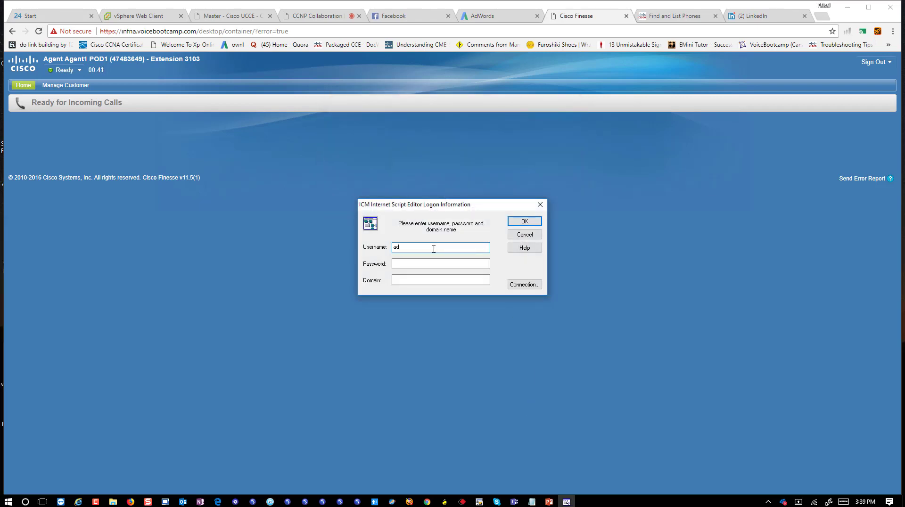
{"action": "key", "text": "Tab"}
{"action": "type", "text": "cisco"}
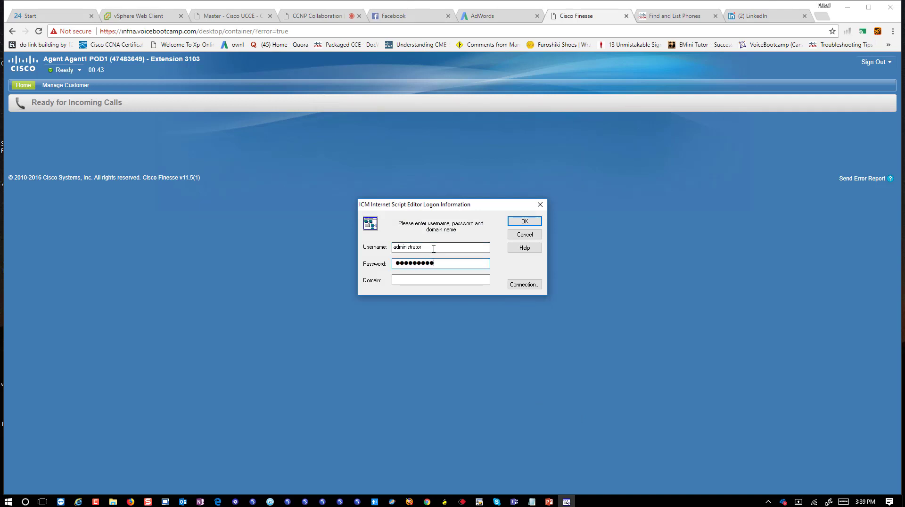
{"action": "type", "text": "1234"}
{"action": "key", "text": "Tab"}
{"action": "type", "text": "vo"}
{"action": "key", "text": "Return"}
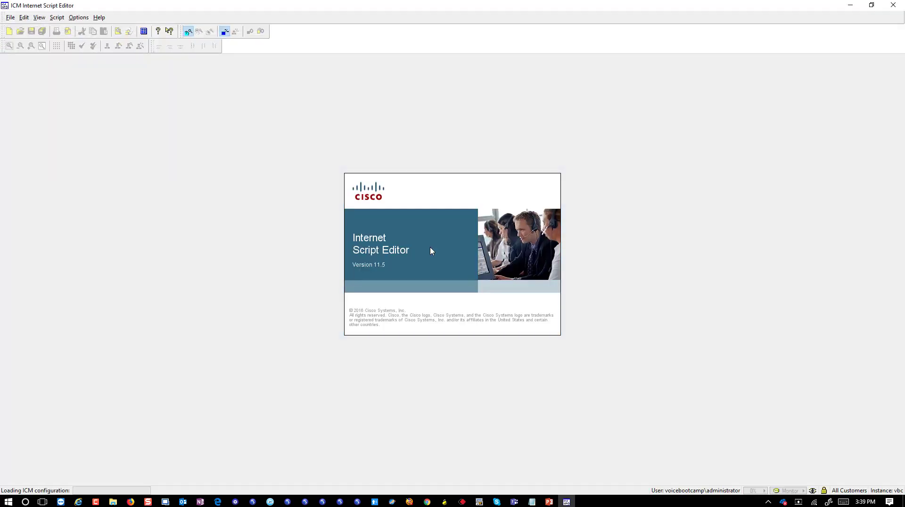
Open UCCEKitsLab14 through File > Open, maximize it, and switch to Monitor mode with F5.
{"action": "left_click", "coordinate": [10, 18]}
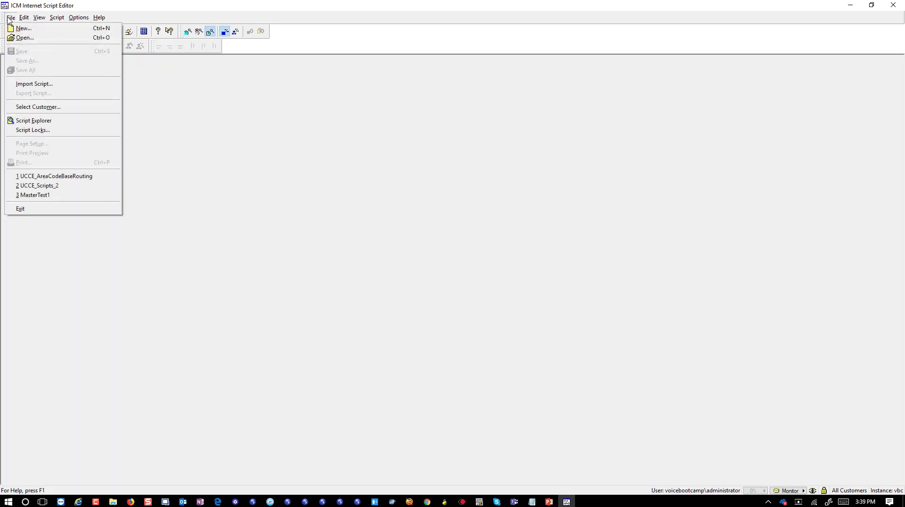
{"action": "left_click", "coordinate": [24, 38]}
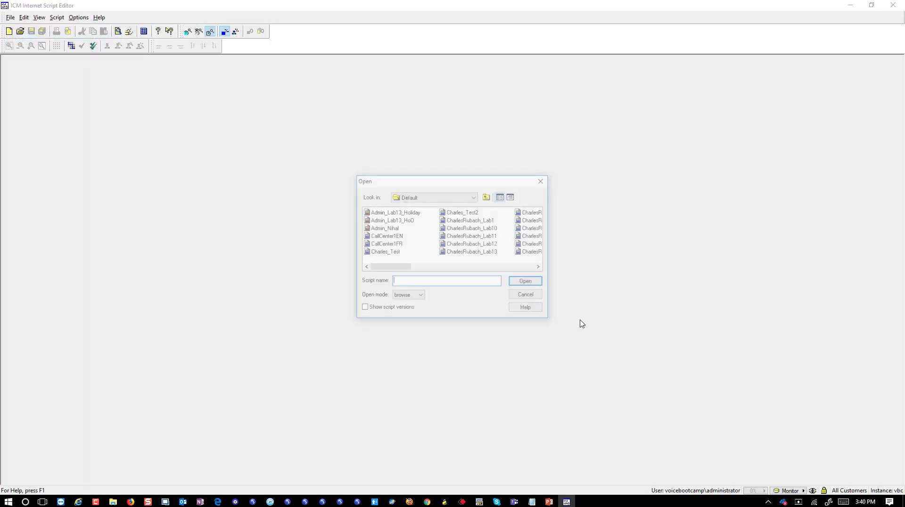
{"action": "left_click", "coordinate": [508, 267]}
{"action": "left_click", "coordinate": [540, 267]}
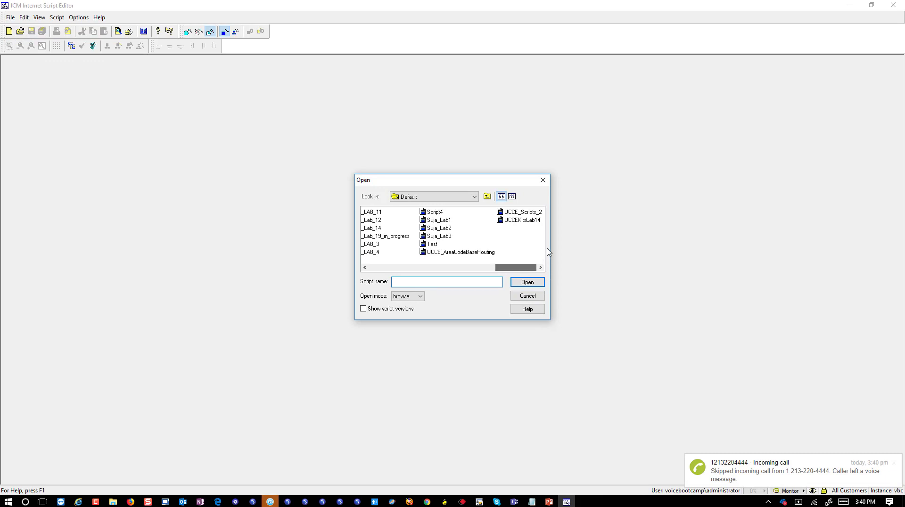
{"action": "left_click", "coordinate": [534, 220]}
{"action": "left_click", "coordinate": [527, 282]}
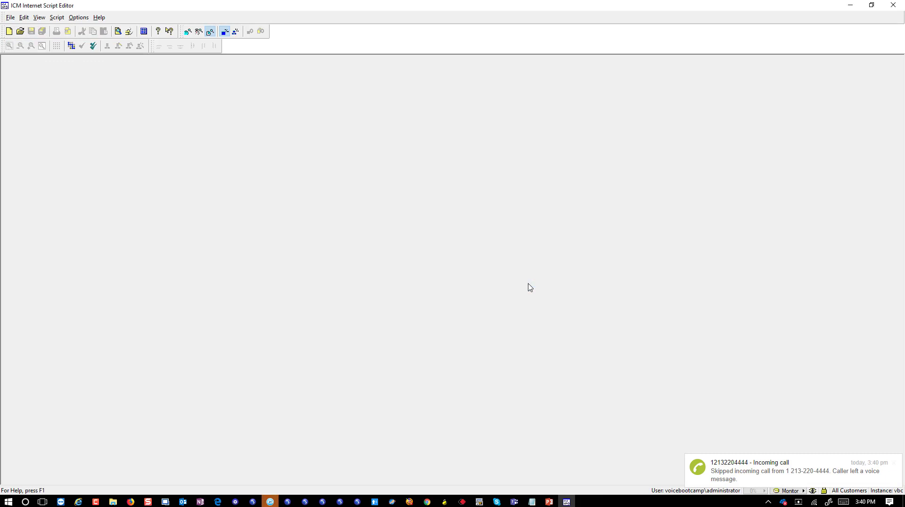
{"action": "left_click", "coordinate": [741, 64]}
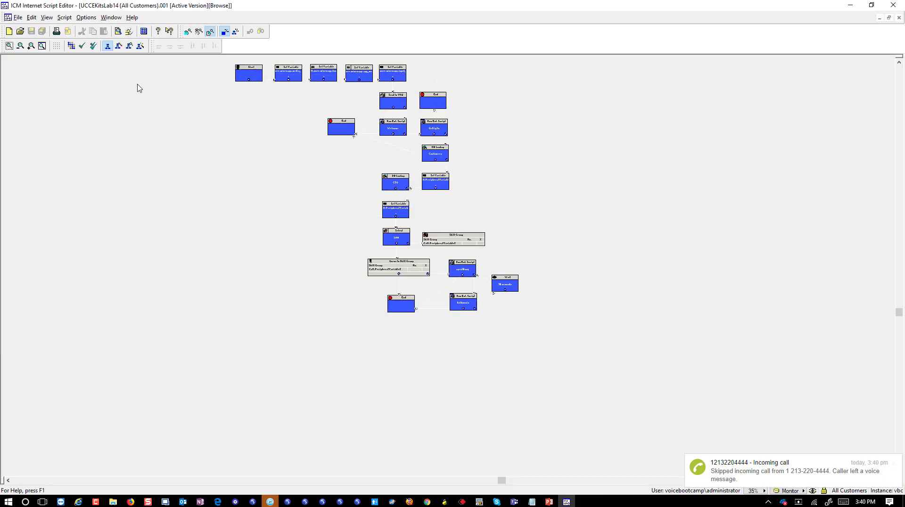
{"action": "key", "text": "F5"}
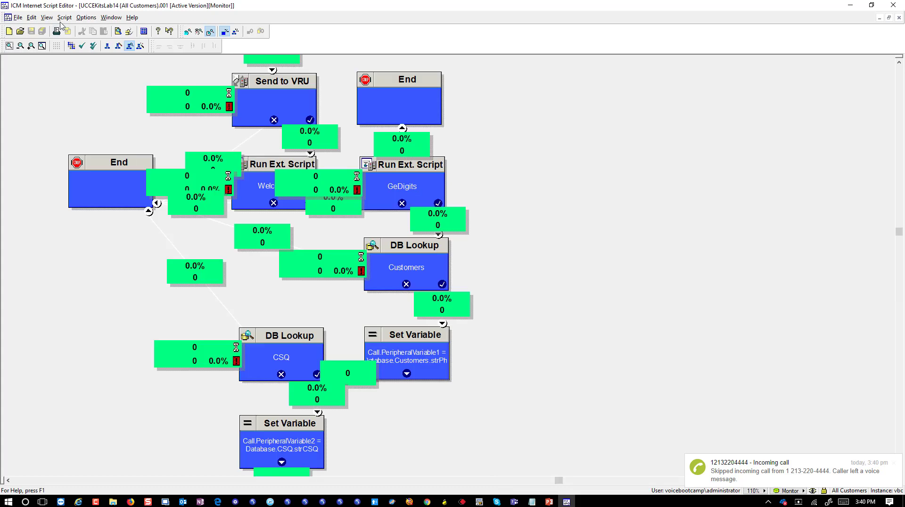
Send a Call Tracer test call to RC_US_CUCMCluster.4000, CED 11502, for agent PG_US_CUCMCluster.Agent1_Pod1.
{"action": "left_click", "coordinate": [64, 18]}
{"action": "left_click", "coordinate": [78, 204]}
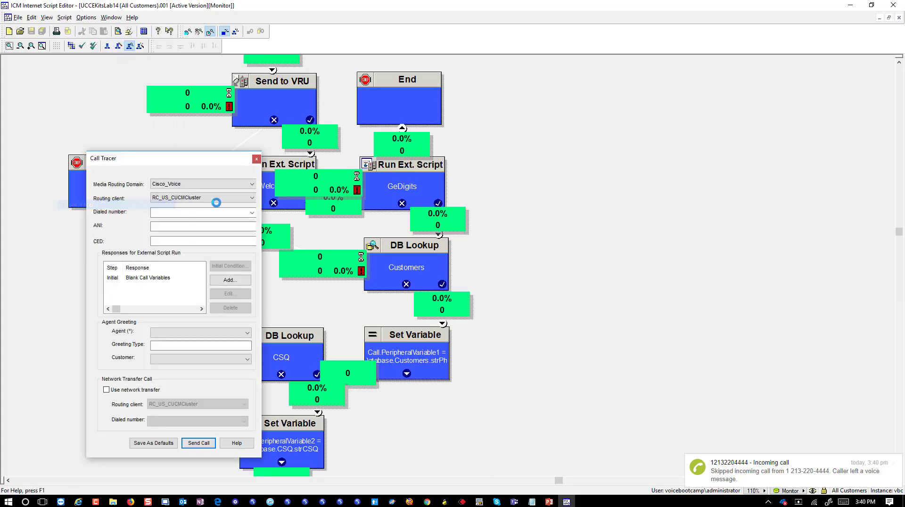
{"action": "left_click", "coordinate": [252, 213]}
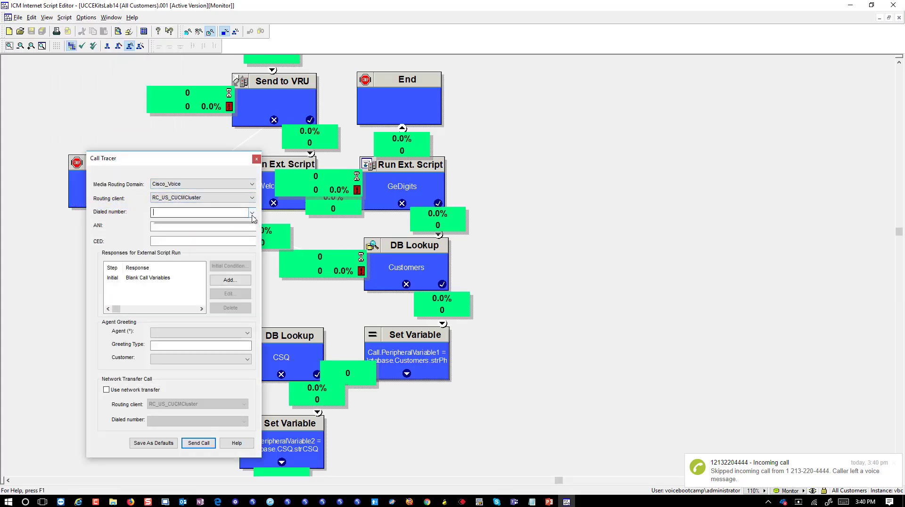
{"action": "left_click", "coordinate": [245, 221]}
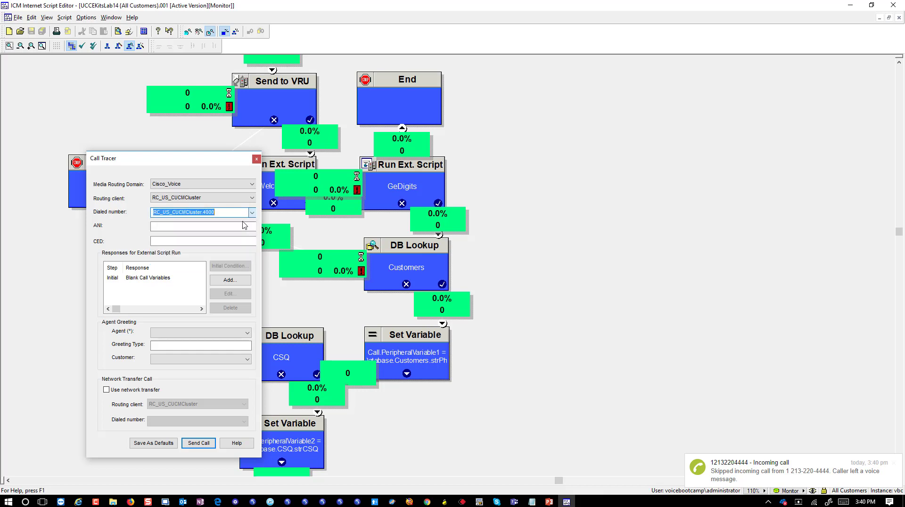
{"action": "left_click", "coordinate": [217, 241]}
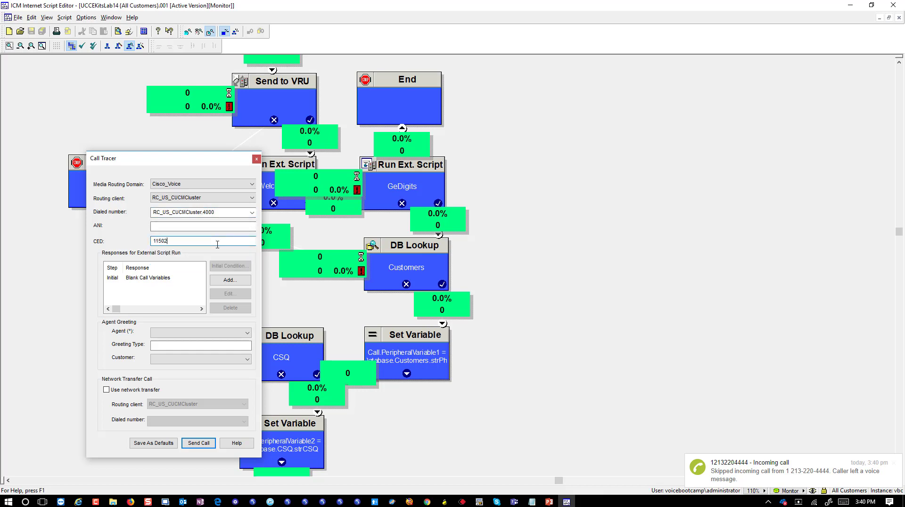
{"action": "left_click", "coordinate": [176, 333]}
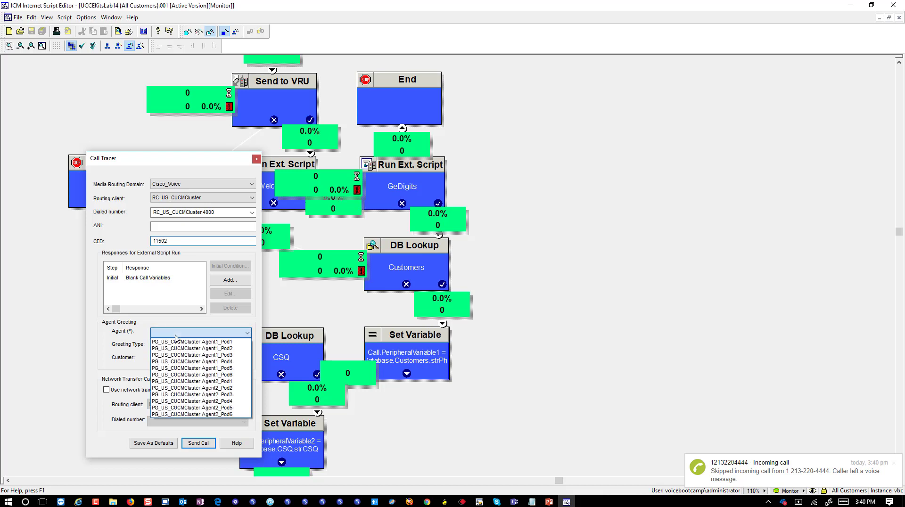
{"action": "left_click", "coordinate": [176, 342]}
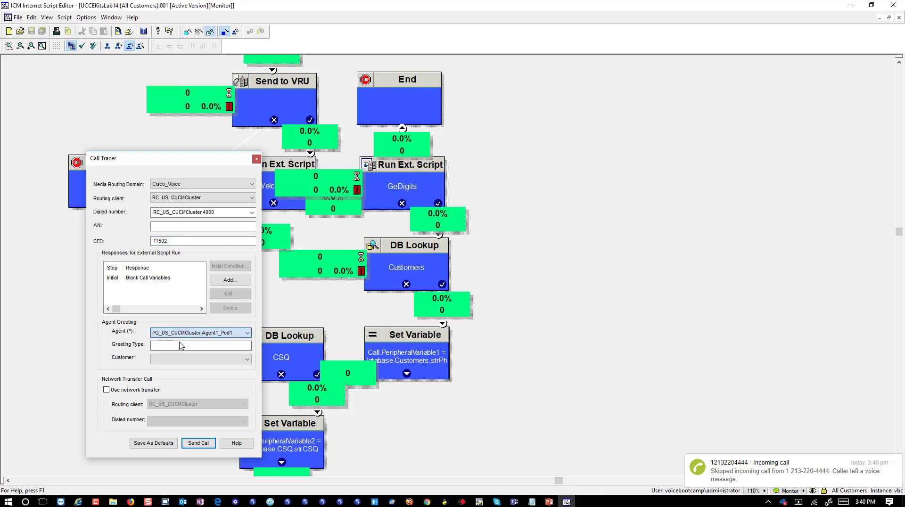
{"action": "left_click_drag", "start_coordinate": [170, 158], "coordinate": [180, 109]}
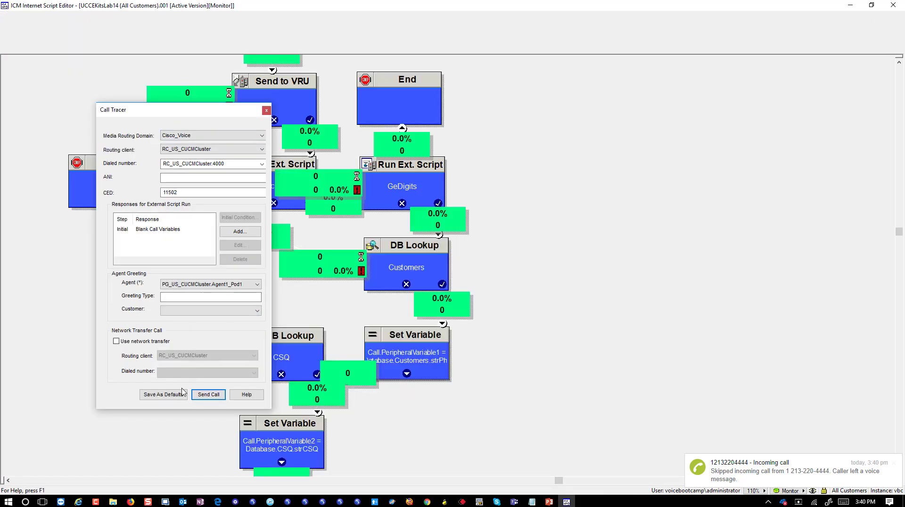
{"action": "left_click", "coordinate": [207, 396]}
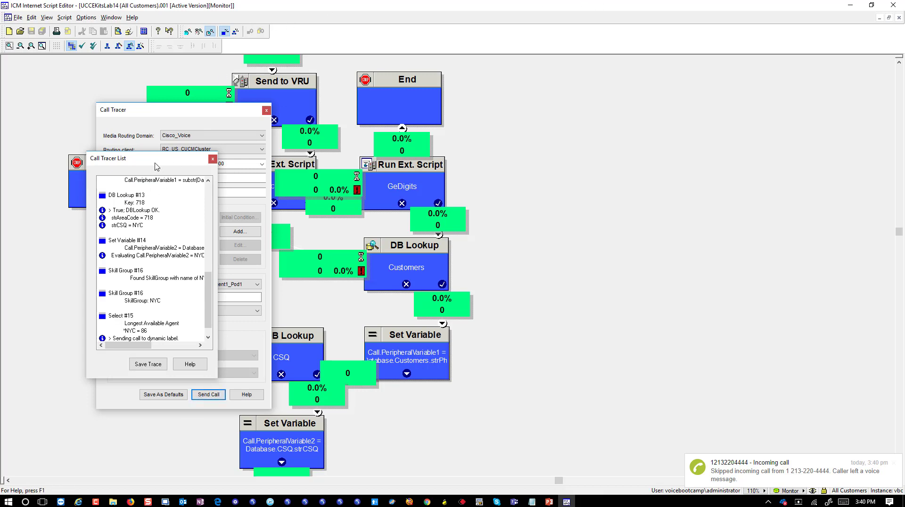
Place the trace results beside the script and inspect the dialed number and Start #1 entries.
{"action": "left_click_drag", "start_coordinate": [155, 162], "coordinate": [453, 84]}
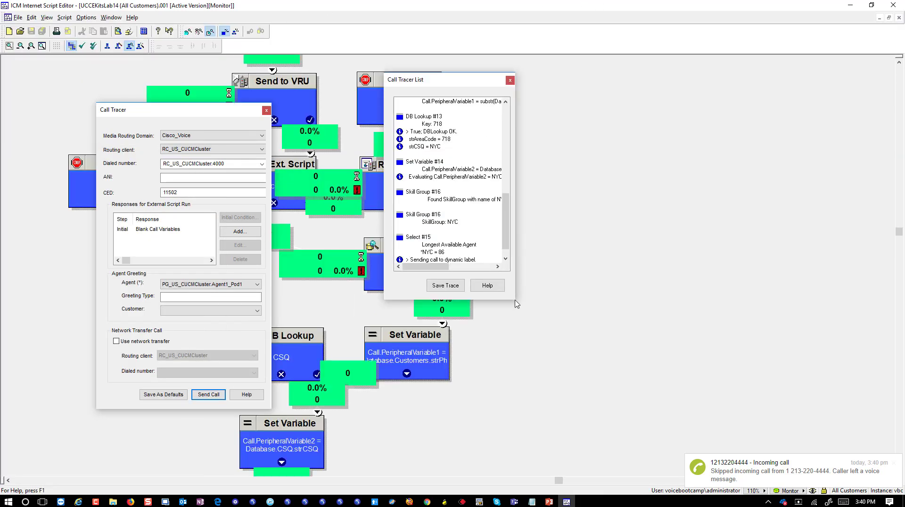
{"action": "left_click_drag", "start_coordinate": [517, 299], "coordinate": [813, 299]}
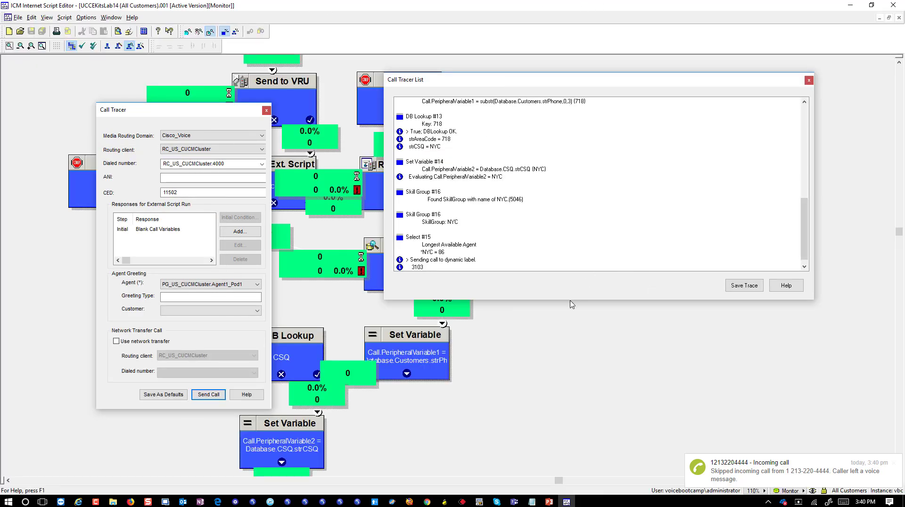
{"action": "left_click_drag", "start_coordinate": [571, 304], "coordinate": [577, 431]}
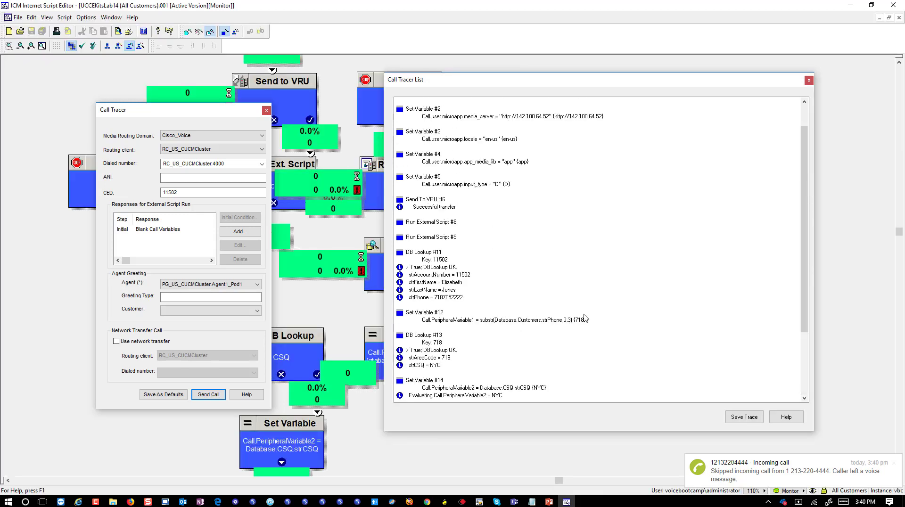
{"action": "scroll", "coordinate": [584, 318], "scroll_direction": "up", "scroll_amount": 2}
{"action": "left_click", "coordinate": [428, 103]}
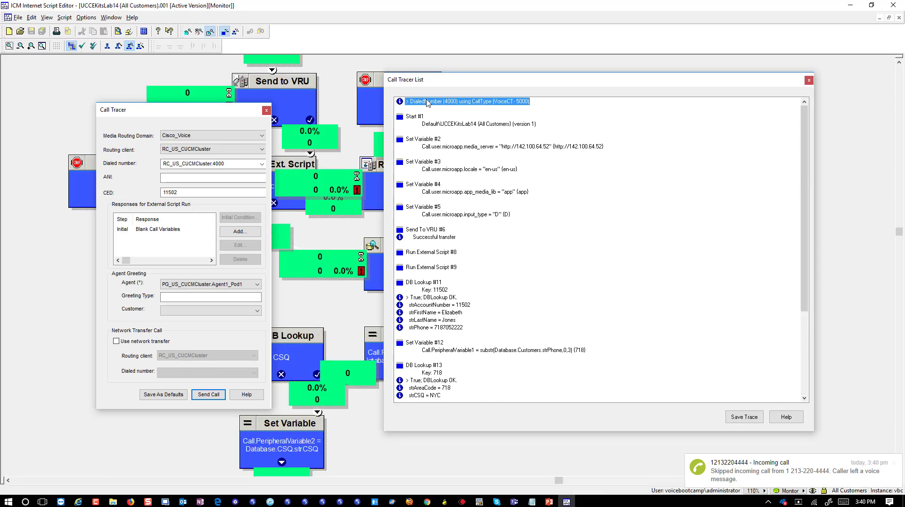
{"action": "left_click", "coordinate": [421, 117]}
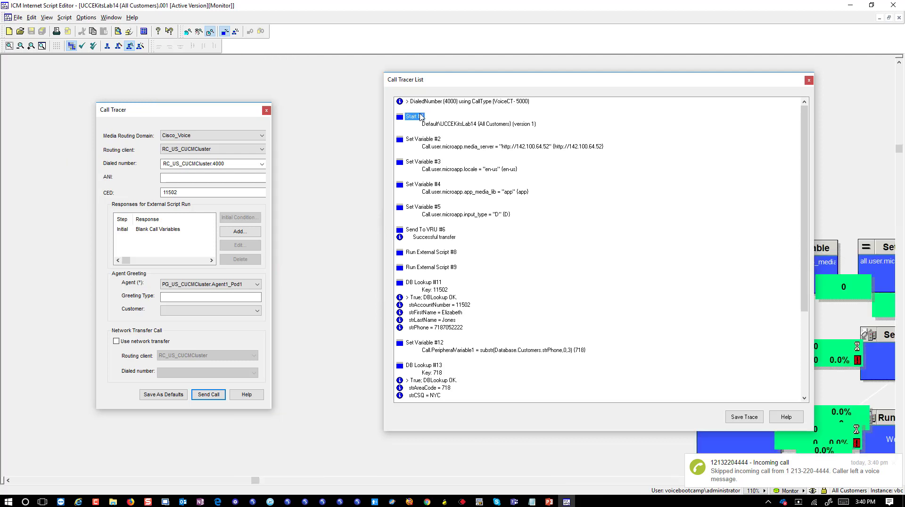
{"action": "left_click", "coordinate": [460, 124]}
{"action": "left_click_drag", "start_coordinate": [521, 87], "coordinate": [518, 305]}
Bring the script's beginning into view, docking Call Tracer on the right and trace list left.
{"action": "left_click", "coordinate": [568, 502]}
{"action": "left_click", "coordinate": [568, 502]}
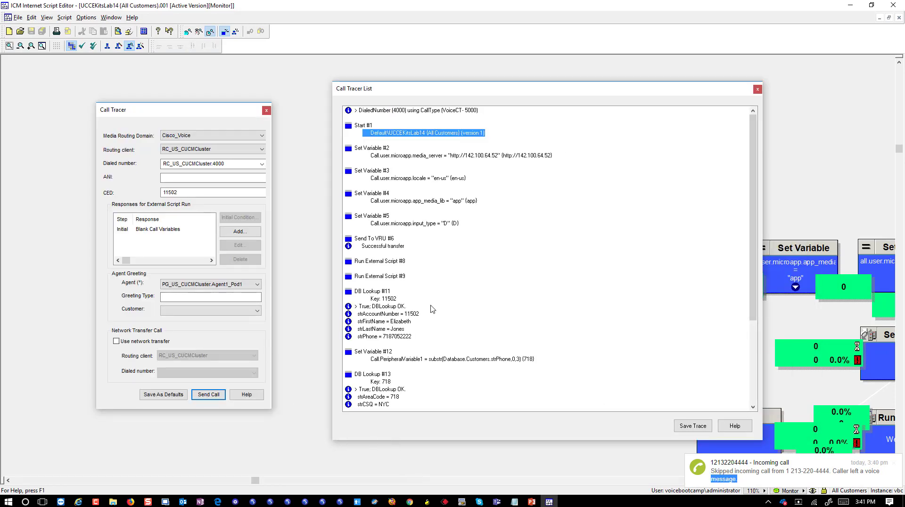
{"action": "left_click", "coordinate": [367, 481]}
{"action": "left_click", "coordinate": [373, 480]}
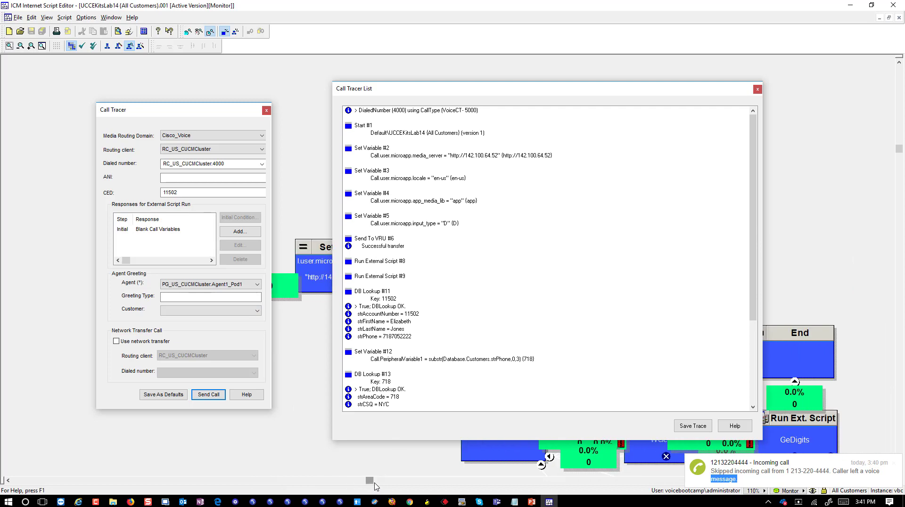
{"action": "left_click", "coordinate": [405, 481]}
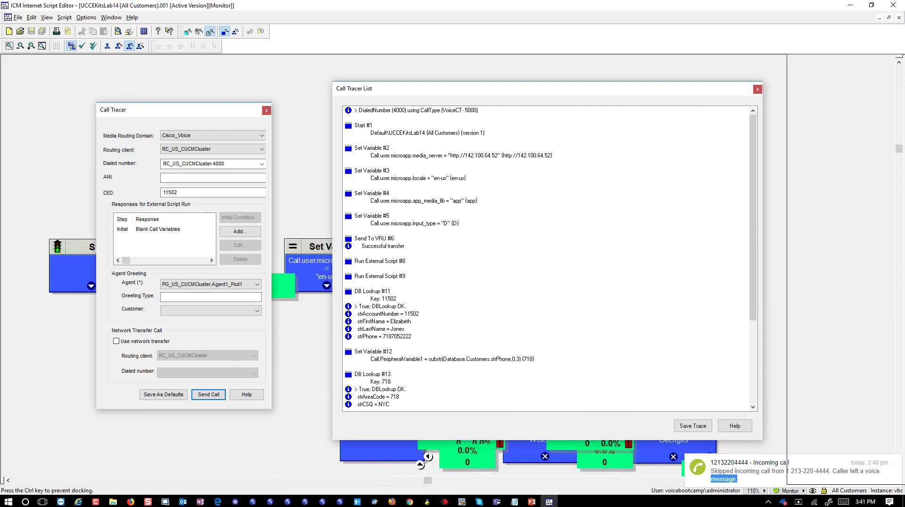
{"action": "left_click_drag", "start_coordinate": [199, 116], "coordinate": [820, 59]}
{"action": "left_click_drag", "start_coordinate": [2, 56], "coordinate": [28, 76]}
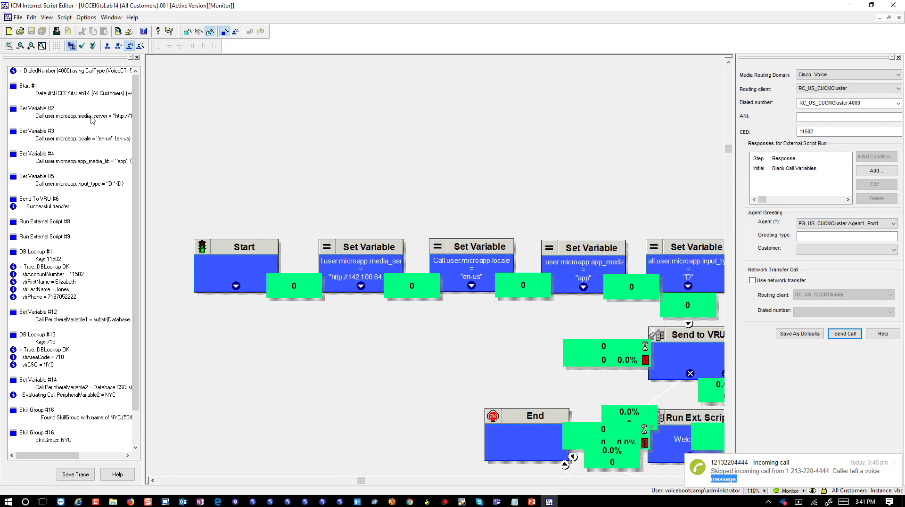
Trace the media_server, locale, app_media_lib and input_type Set Variable nodes and the successful Send To VRU.
{"action": "left_click", "coordinate": [85, 94]}
{"action": "left_click", "coordinate": [71, 116]}
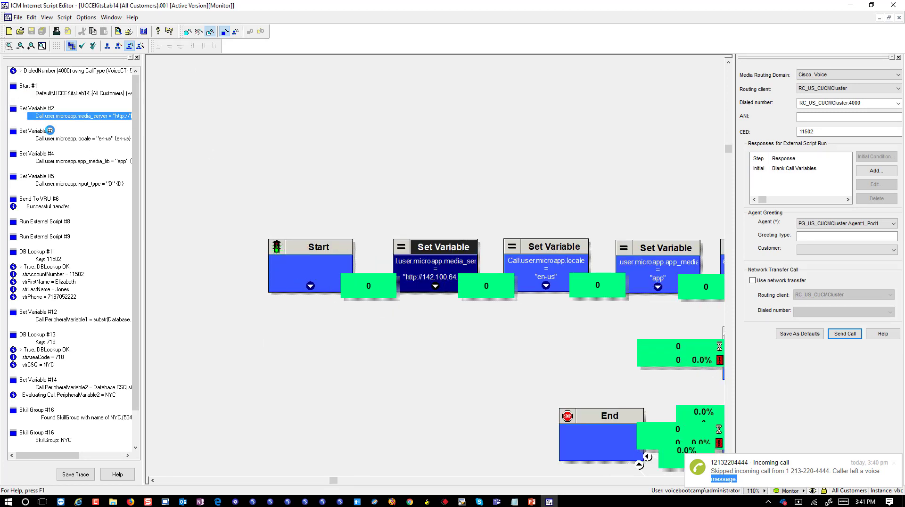
{"action": "left_click", "coordinate": [51, 138]}
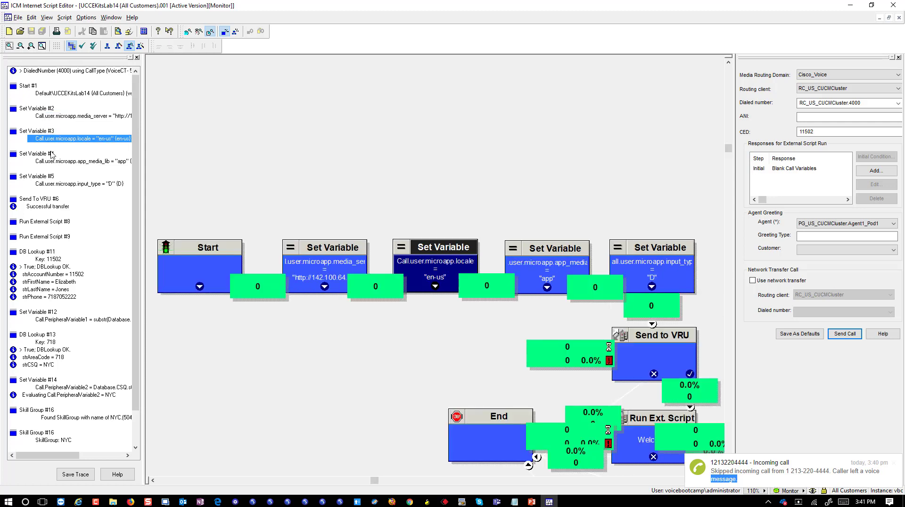
{"action": "left_click", "coordinate": [49, 161]}
{"action": "left_click", "coordinate": [50, 184]}
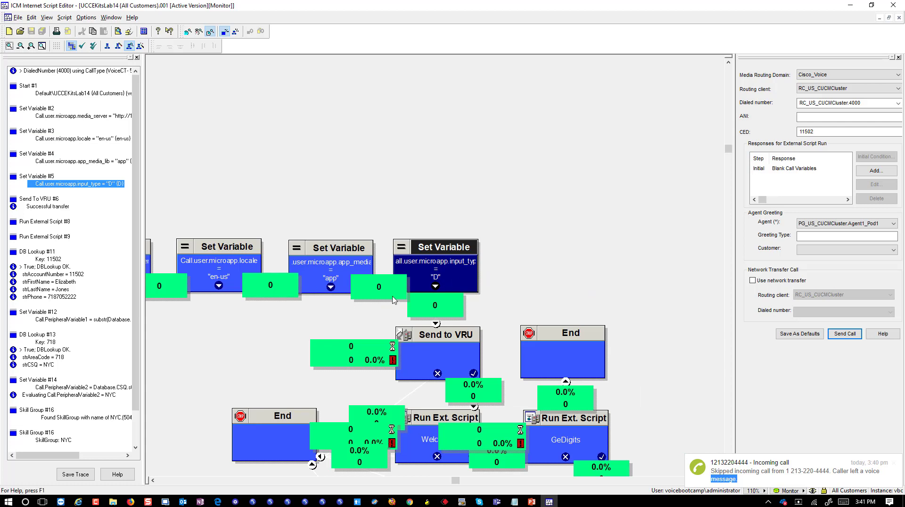
{"action": "left_click", "coordinate": [56, 208]}
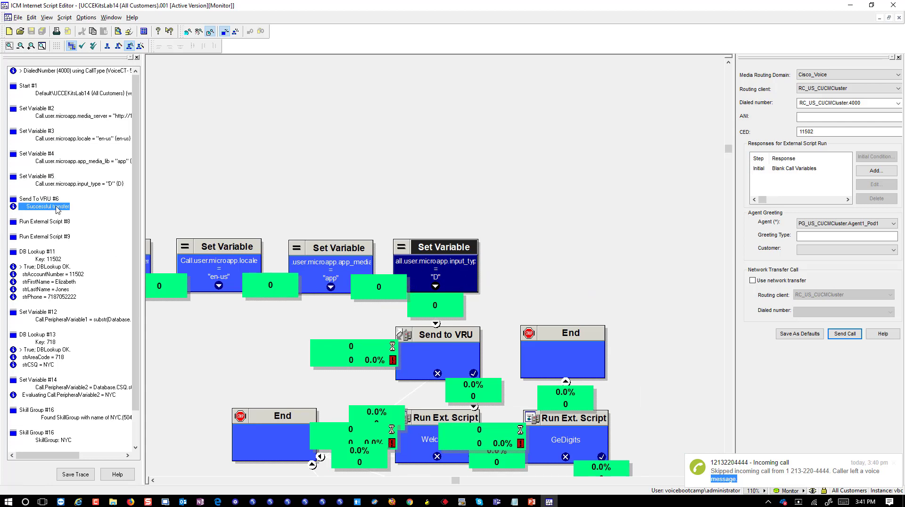
{"action": "left_click", "coordinate": [56, 200]}
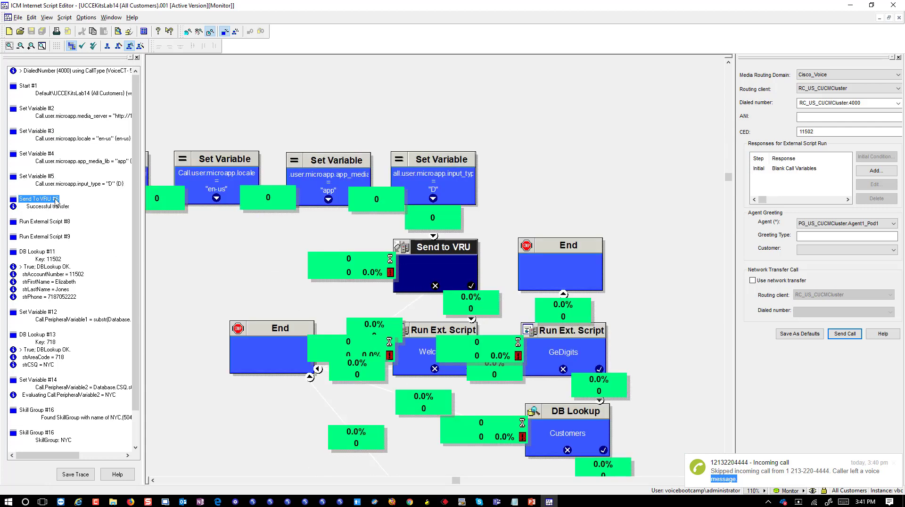
{"action": "left_click", "coordinate": [52, 207]}
Follow the call through the Run Ext. Script nodes, including GeDigits.
{"action": "scroll", "coordinate": [104, 218], "scroll_direction": "down", "scroll_amount": 2}
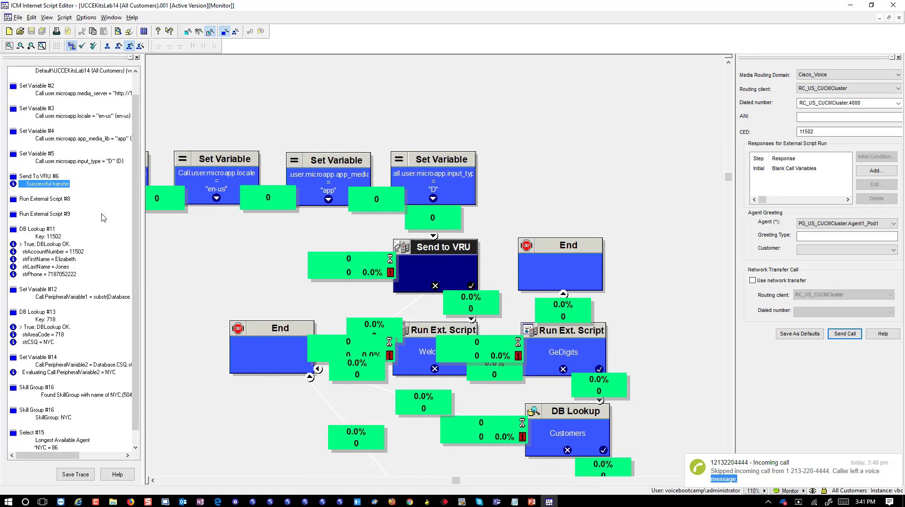
{"action": "left_click", "coordinate": [61, 185]}
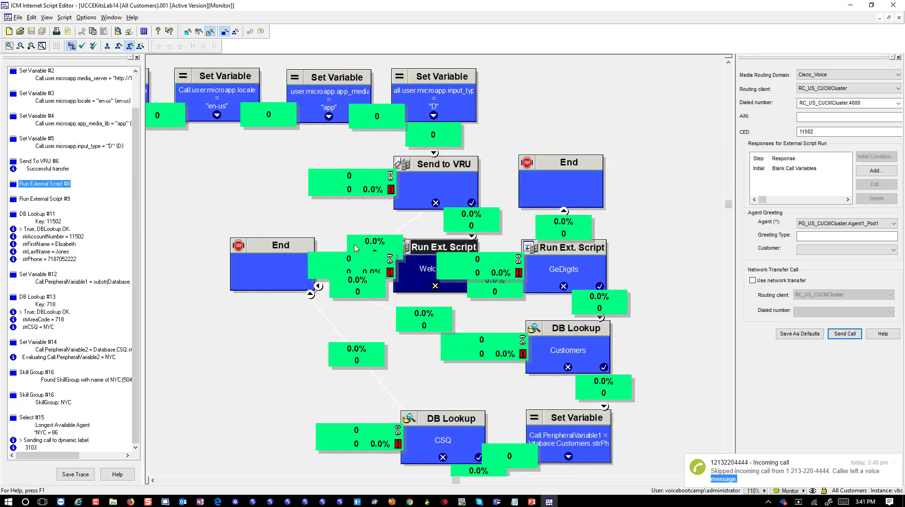
{"action": "left_click", "coordinate": [51, 199]}
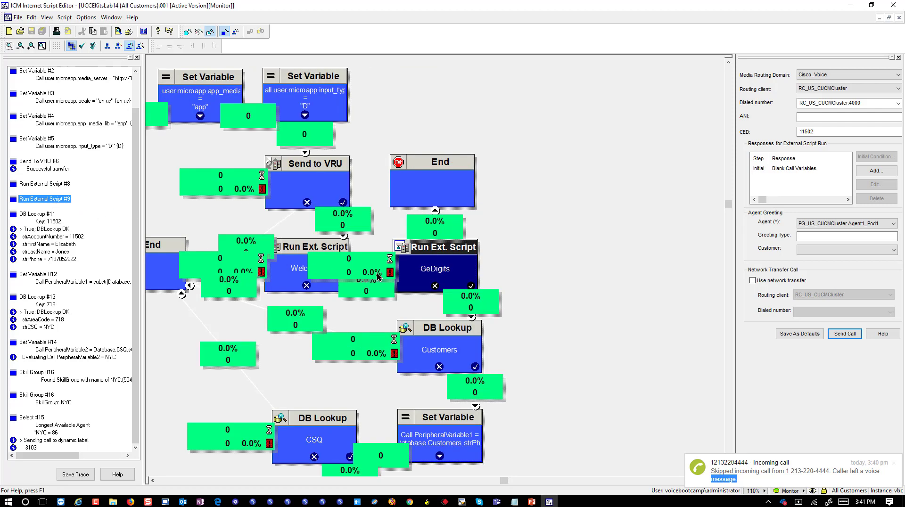
{"action": "left_click", "coordinate": [408, 274]}
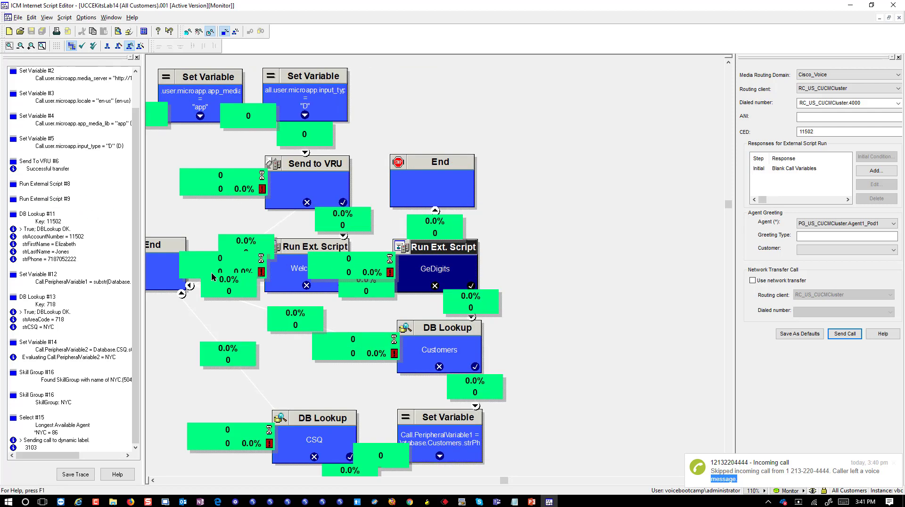
Review the Customers DB Lookup for key 11502: success, account, name and phone, then Set Variable #12.
{"action": "left_click", "coordinate": [42, 214]}
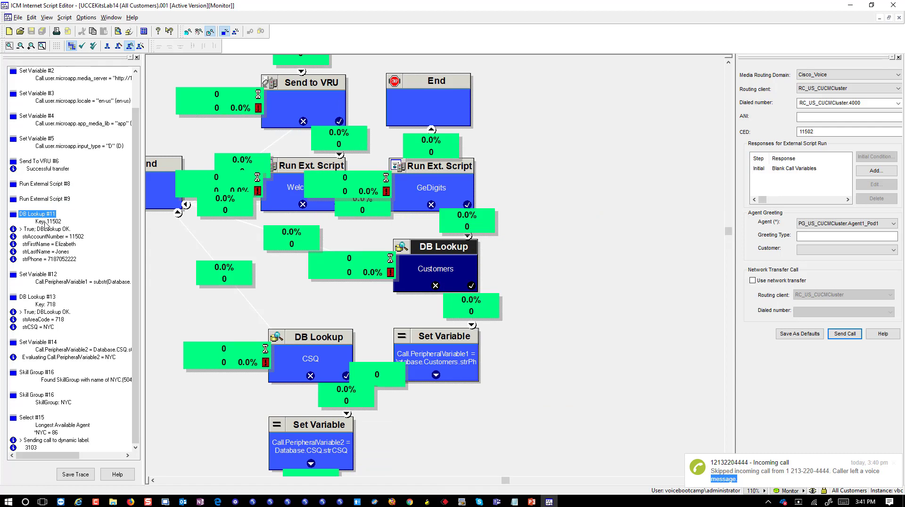
{"action": "left_click", "coordinate": [51, 222]}
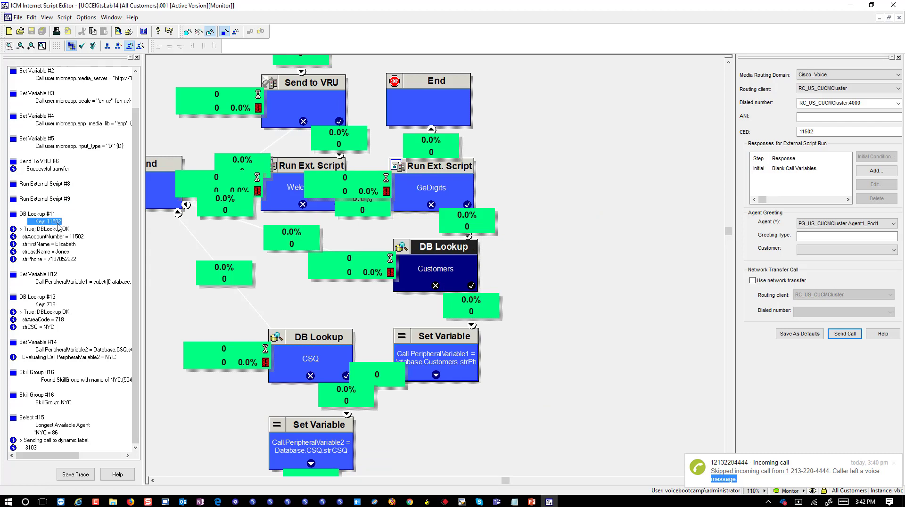
{"action": "left_click", "coordinate": [42, 229]}
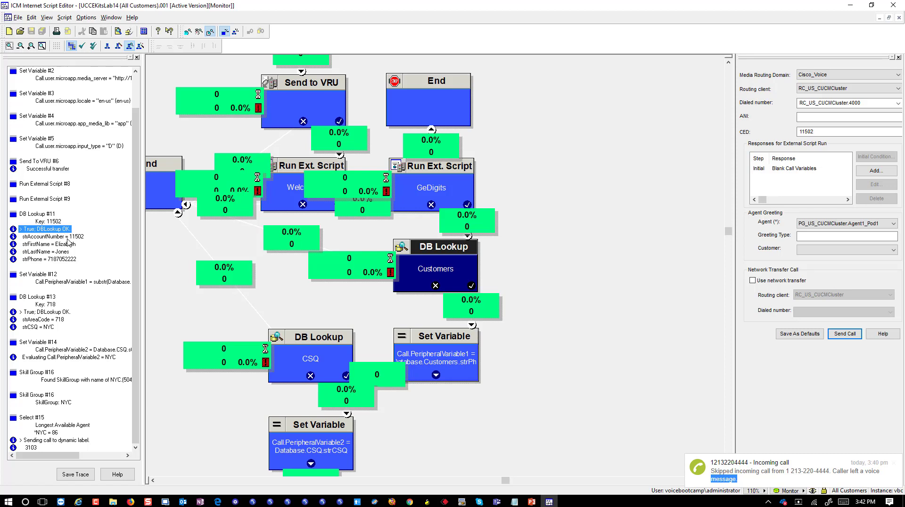
{"action": "left_click", "coordinate": [59, 237]}
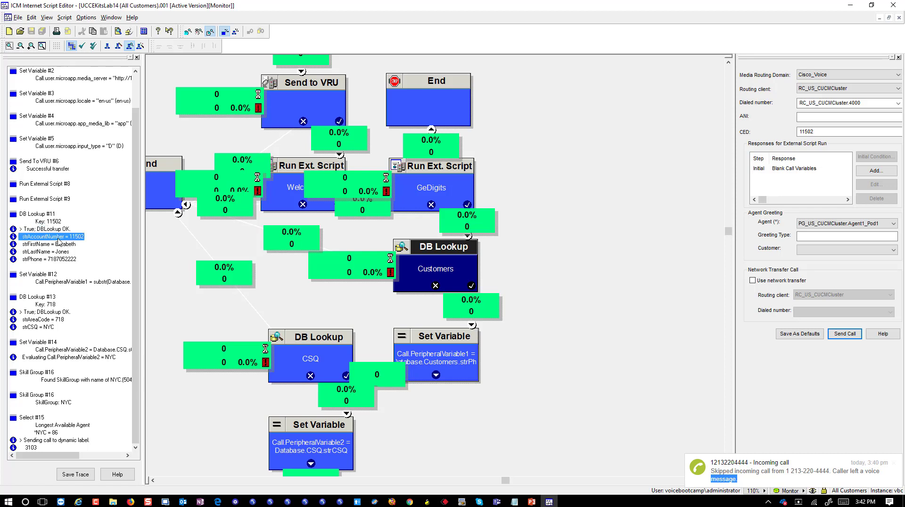
{"action": "left_click", "coordinate": [34, 245]}
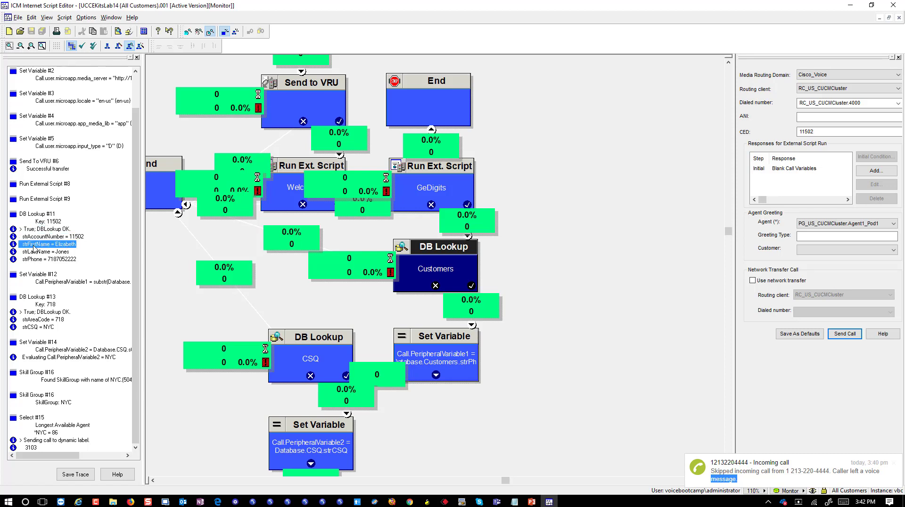
{"action": "left_click", "coordinate": [34, 252]}
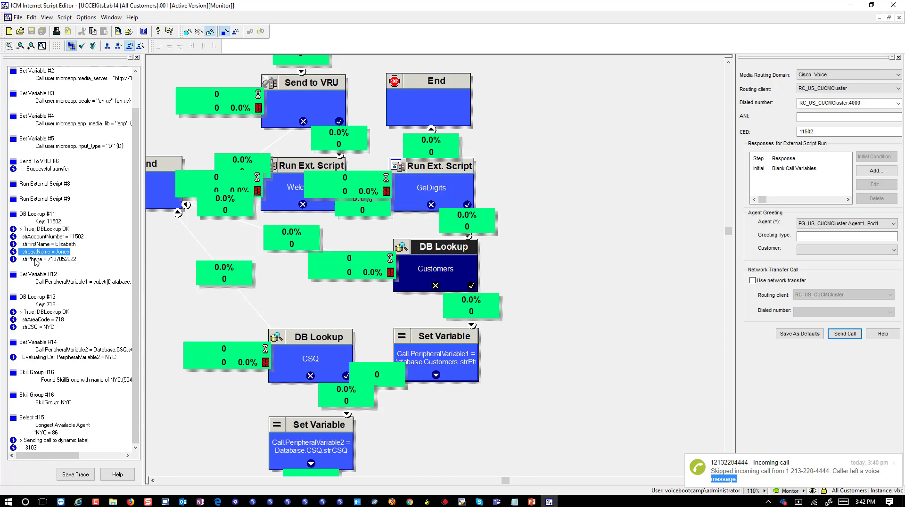
{"action": "left_click", "coordinate": [34, 260]}
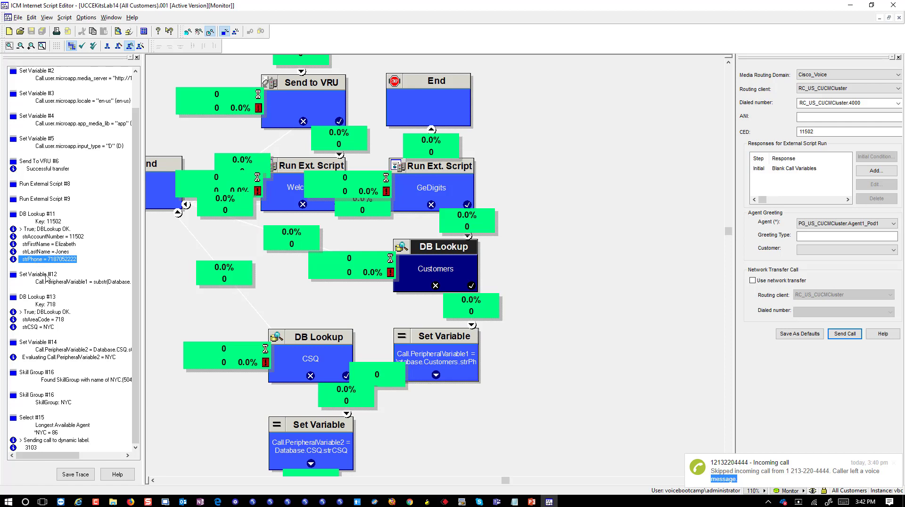
{"action": "left_click", "coordinate": [44, 276]}
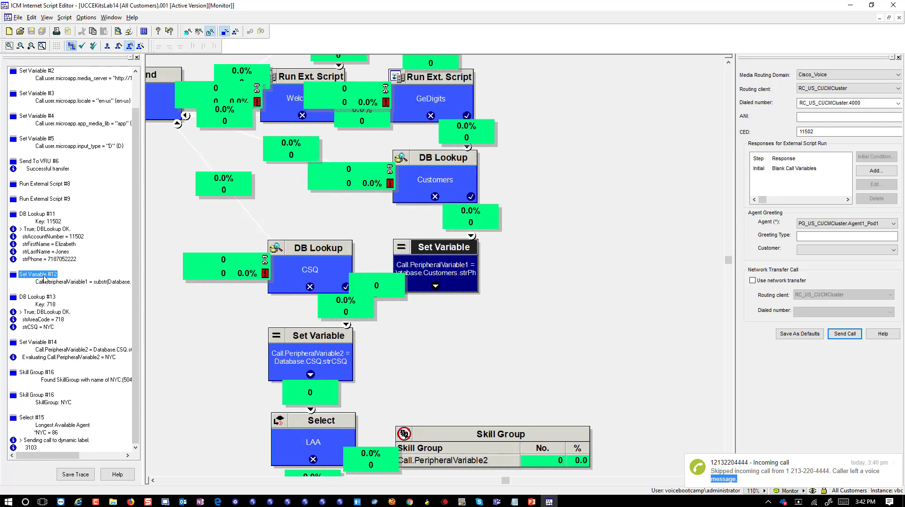
Check the PeripheralVariable1 substring, DB Lookup #13 returning area code 718 and CSQ NYC, and PeripheralVariable2 = NYC.
{"action": "left_click", "coordinate": [53, 282]}
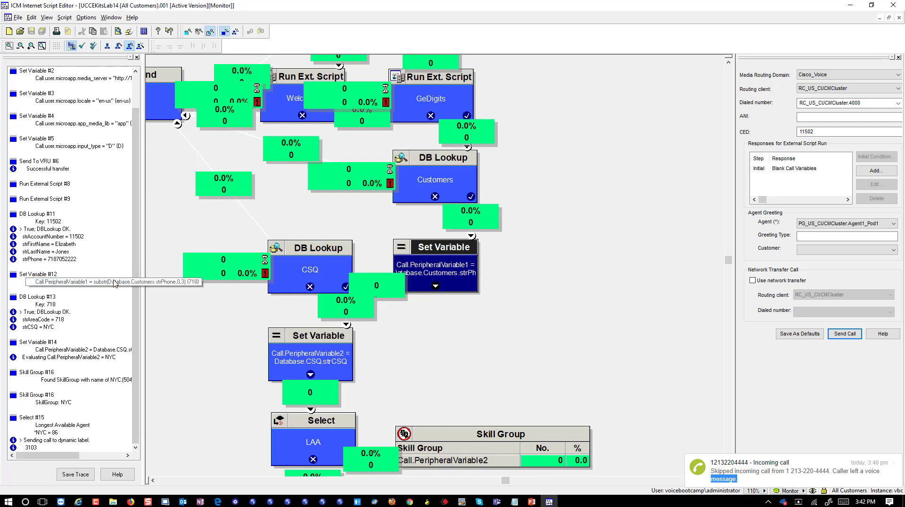
{"action": "left_click", "coordinate": [49, 300]}
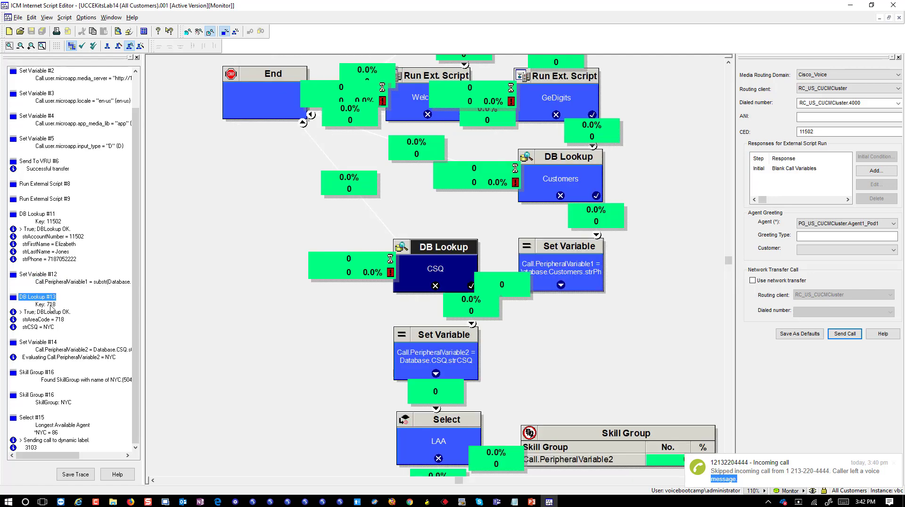
{"action": "left_click", "coordinate": [52, 306]}
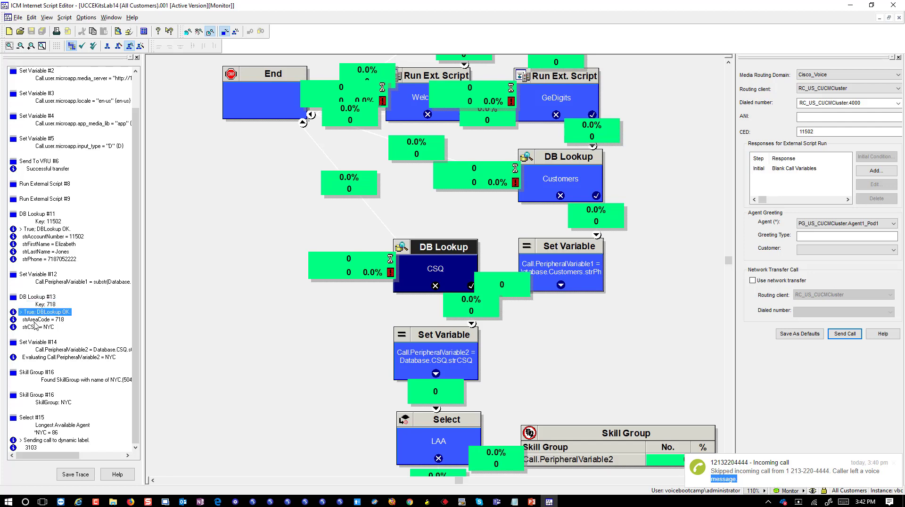
{"action": "left_click", "coordinate": [37, 320]}
{"action": "left_click", "coordinate": [31, 328]}
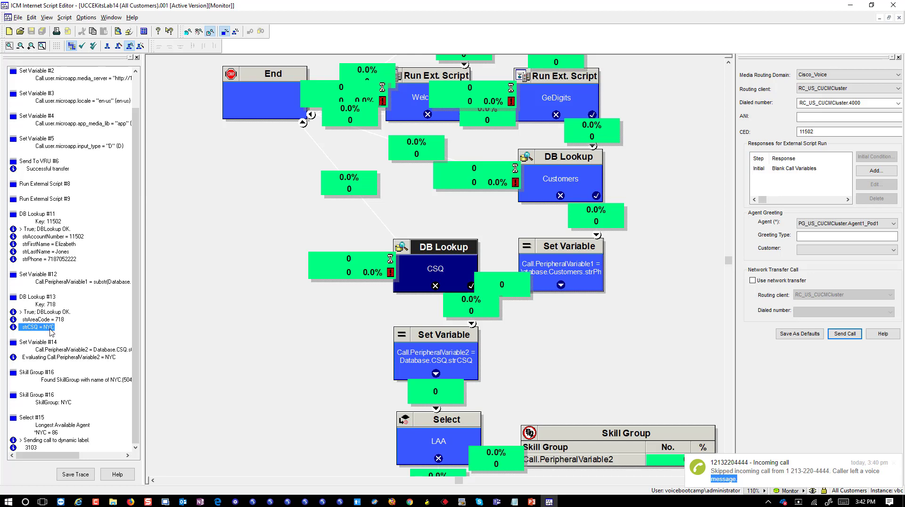
{"action": "left_click", "coordinate": [63, 351]}
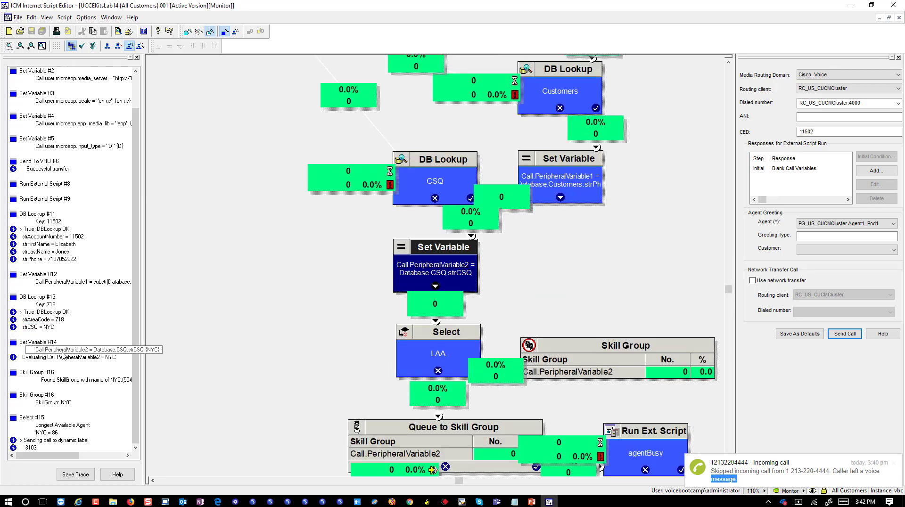
{"action": "left_click", "coordinate": [63, 356]}
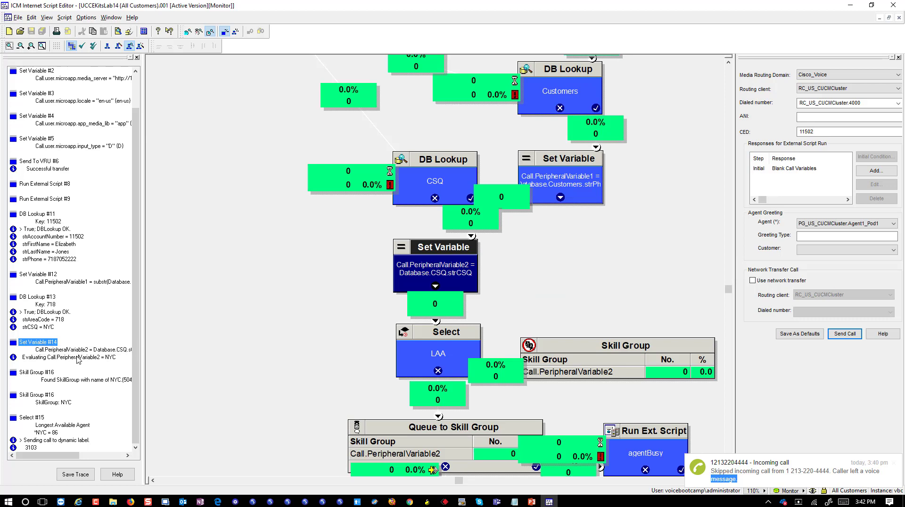
{"action": "left_click", "coordinate": [76, 358]}
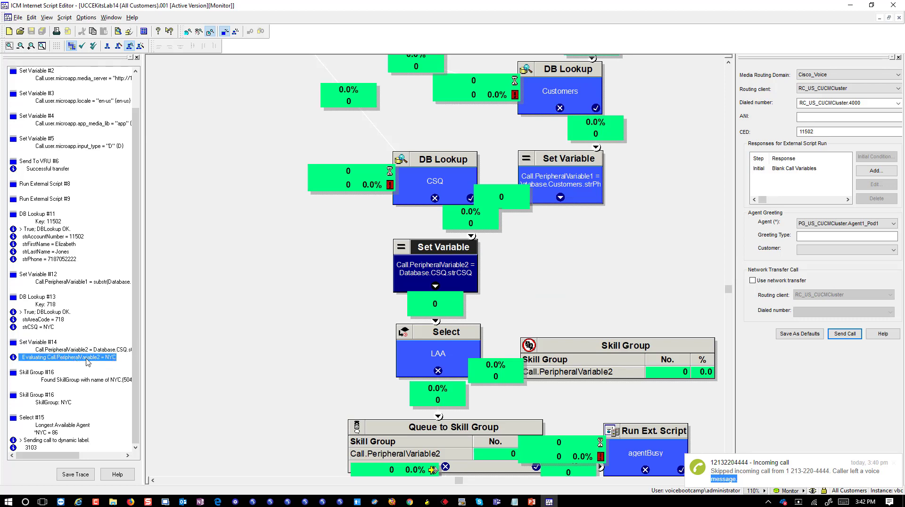
Confirm Skill Group #16 picks NYC and Select #15 sends the call to dynamic label 3103.
{"action": "left_click", "coordinate": [50, 373]}
{"action": "left_click", "coordinate": [103, 380]}
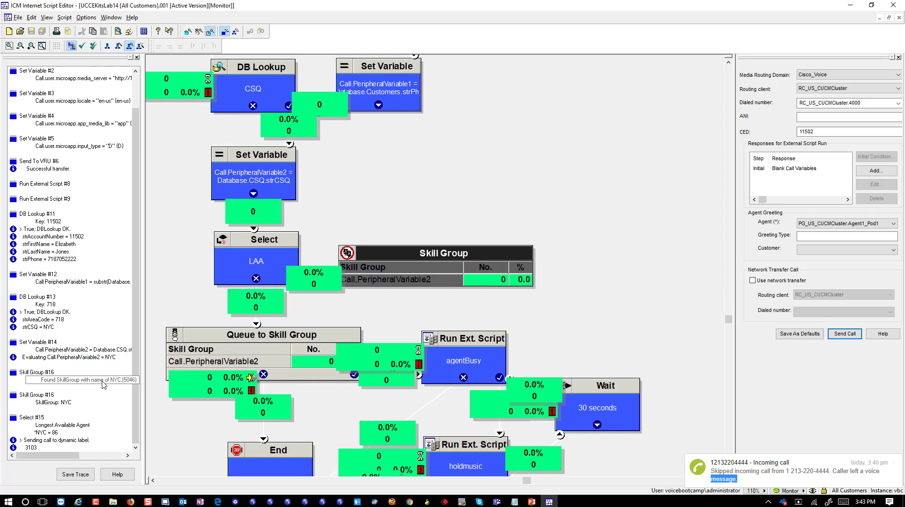
{"action": "left_click", "coordinate": [41, 398]}
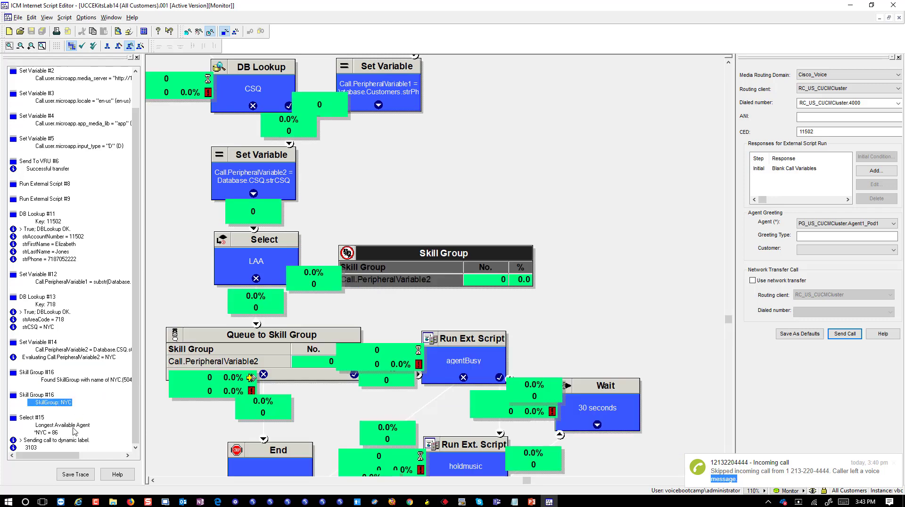
{"action": "left_click", "coordinate": [73, 426]}
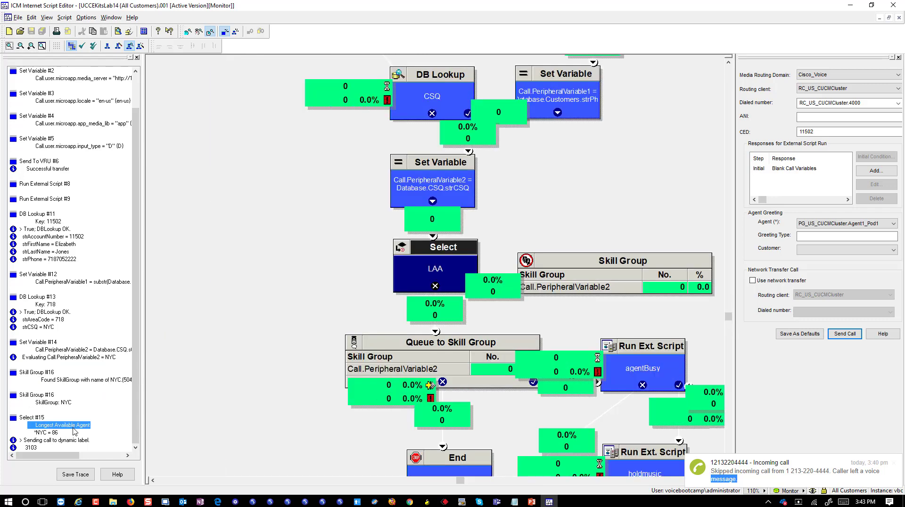
{"action": "left_click", "coordinate": [47, 440]}
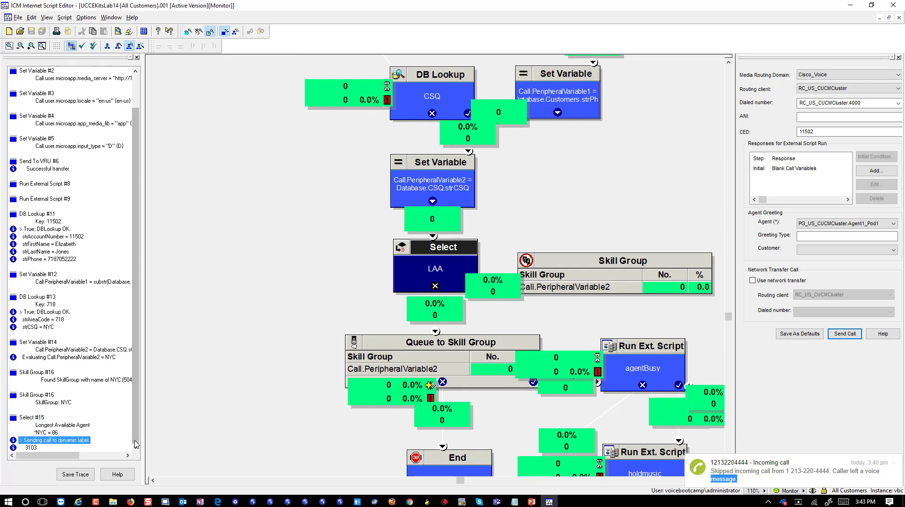
{"action": "left_click", "coordinate": [36, 449]}
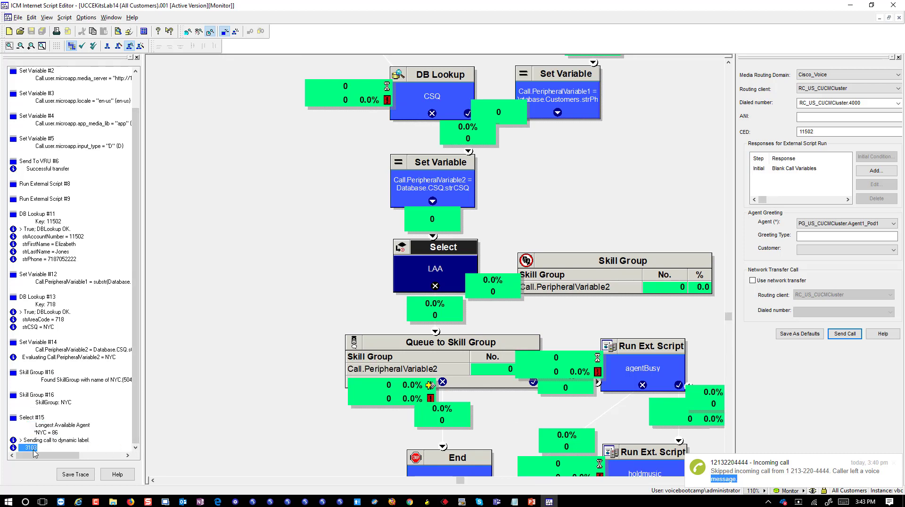
{"action": "left_click", "coordinate": [33, 448]}
Redial from the Finesse softphone and key in customer number 11501.
{"action": "left_click", "coordinate": [409, 502]}
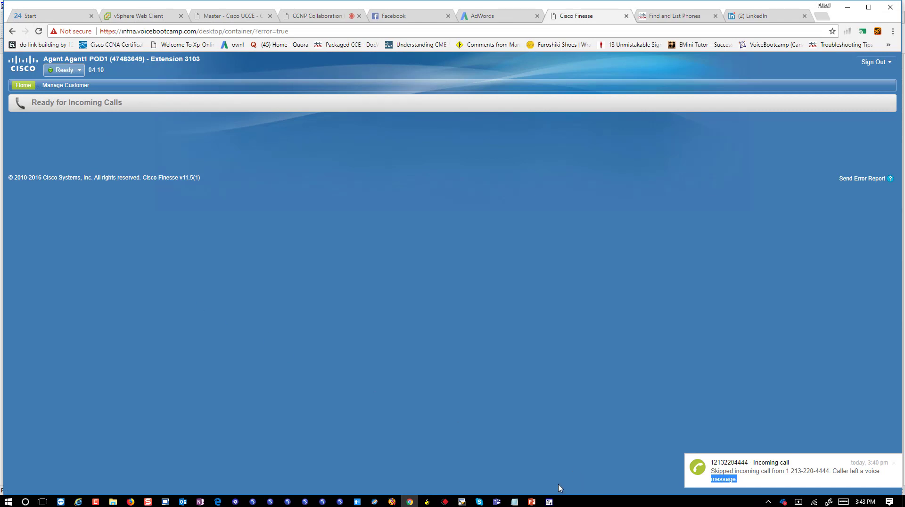
{"action": "left_click", "coordinate": [253, 502]}
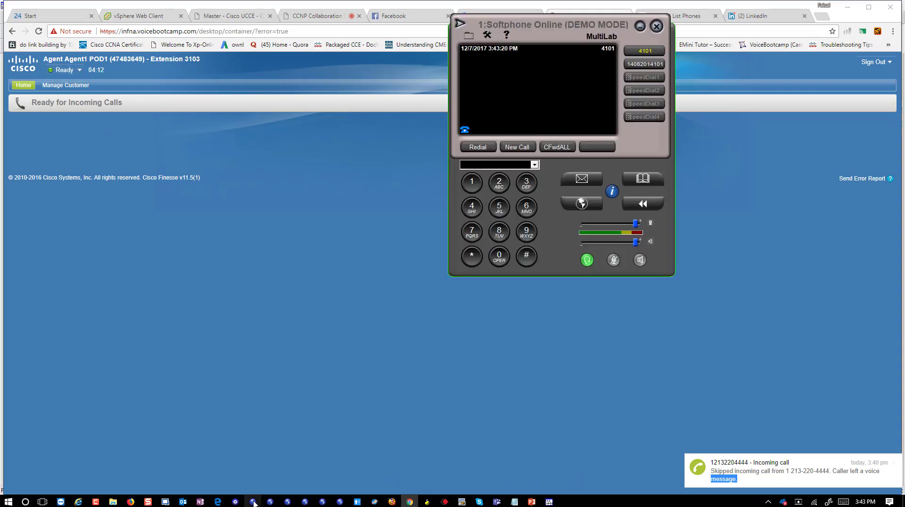
{"action": "left_click", "coordinate": [478, 147]}
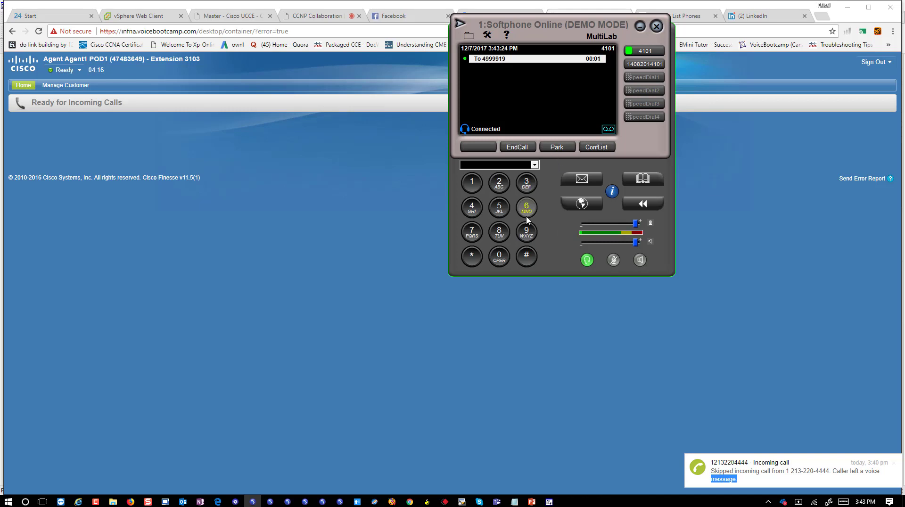
{"action": "left_click", "coordinate": [476, 191]}
{"action": "left_click", "coordinate": [476, 190]}
{"action": "left_click", "coordinate": [499, 208]}
{"action": "left_click", "coordinate": [499, 256]}
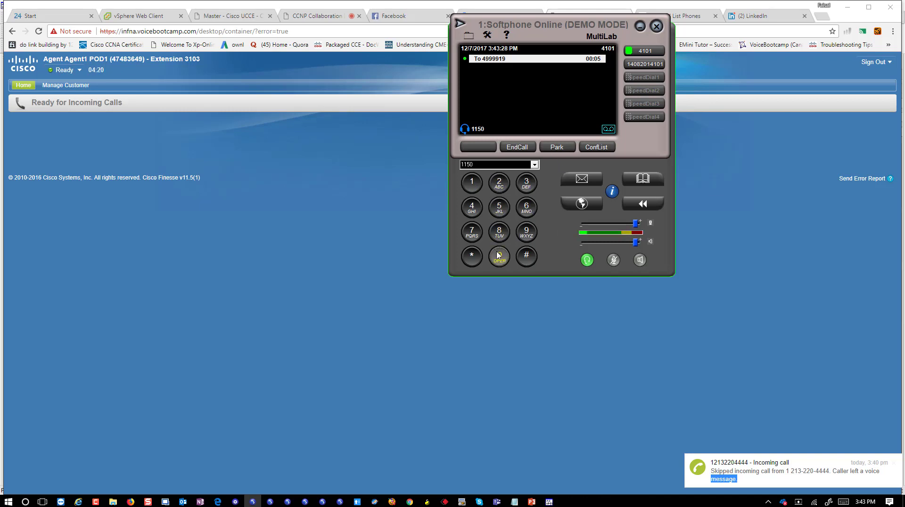
{"action": "left_click", "coordinate": [472, 185]}
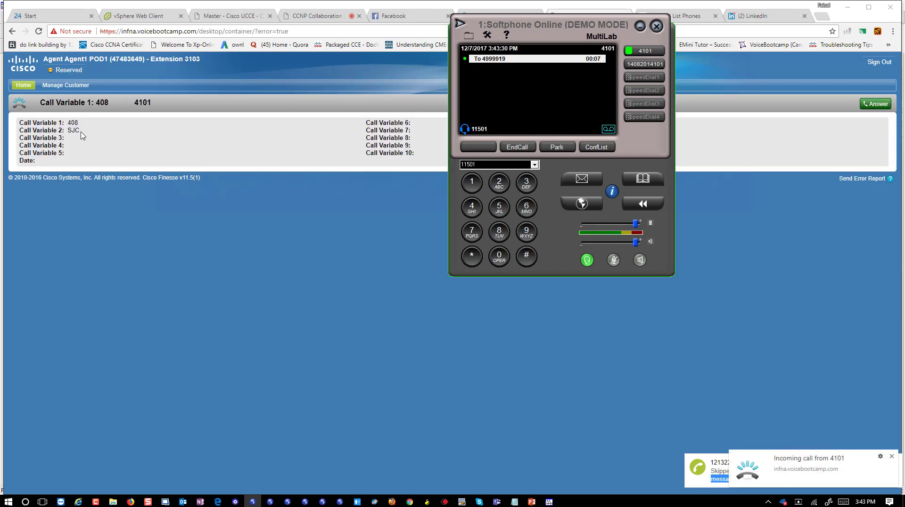
Confirm the call variables show 408 and SJC, then end the call.
{"action": "mouse_move", "coordinate": [81, 131]}
{"action": "left_mouse_down"}
{"action": "mouse_move", "coordinate": [60, 131]}
{"action": "mouse_move", "coordinate": [69, 131]}
{"action": "left_mouse_up"}
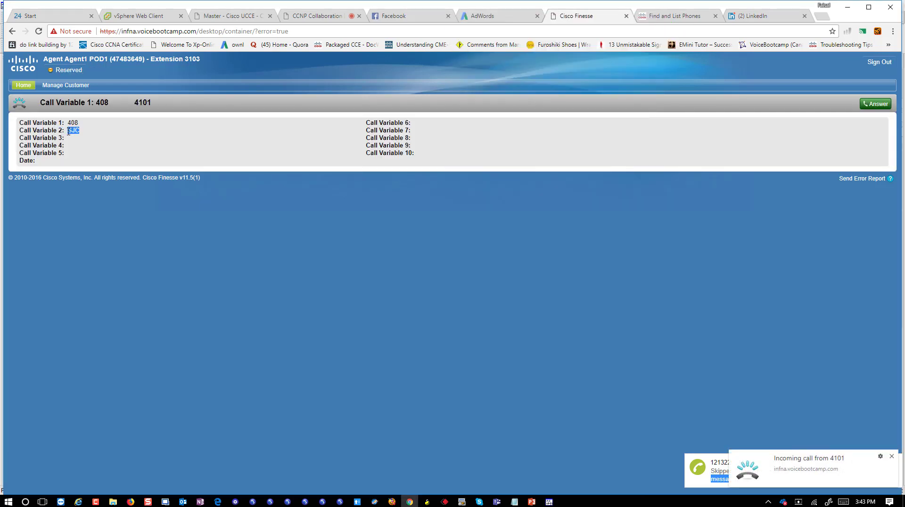
{"action": "left_click", "coordinate": [253, 502]}
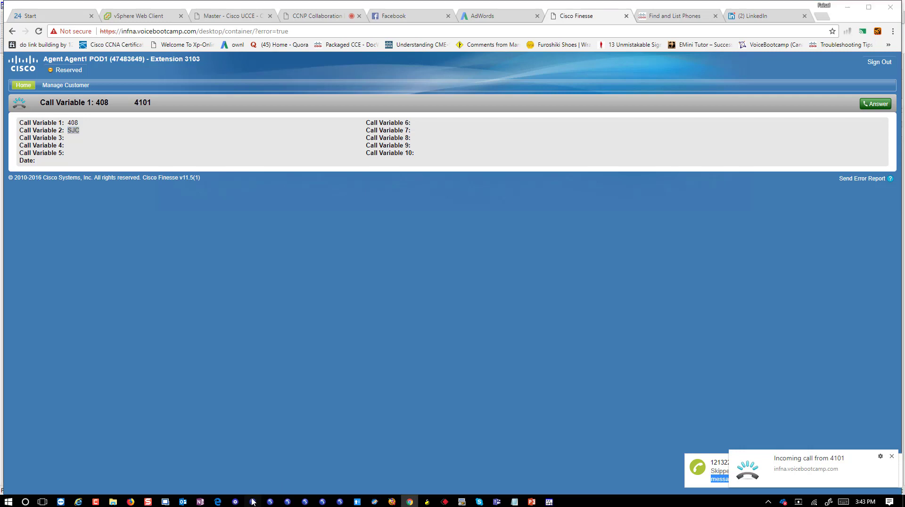
{"action": "left_click", "coordinate": [516, 147]}
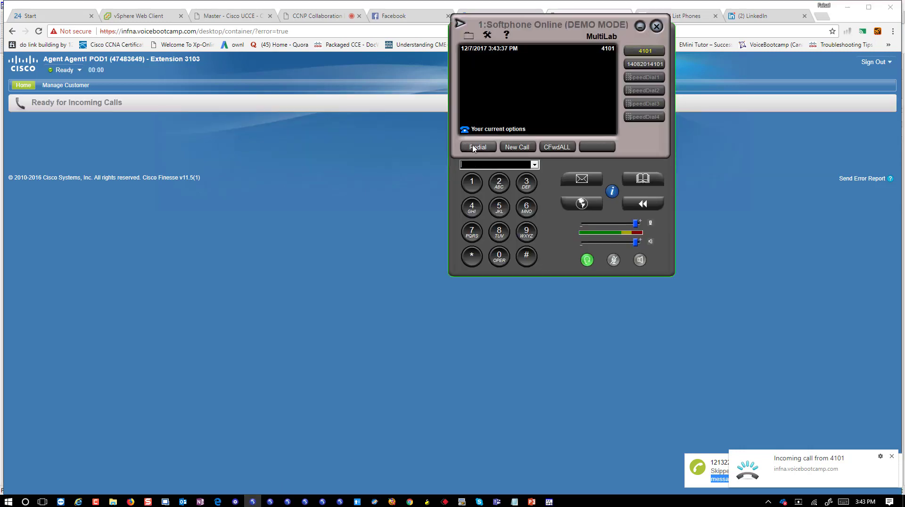
Redial, key in customer 11502, and confirm call variable 2 shows NYC.
{"action": "left_click", "coordinate": [477, 149]}
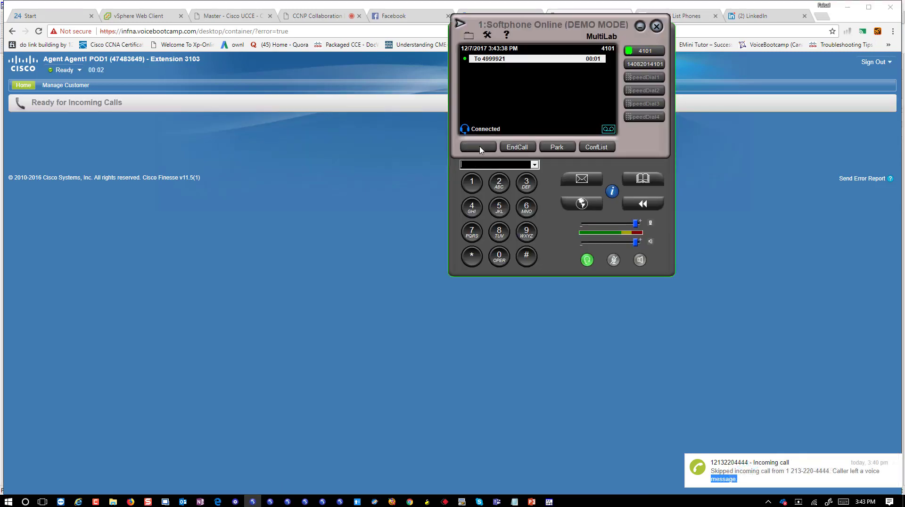
{"action": "left_click", "coordinate": [471, 183]}
{"action": "left_click", "coordinate": [472, 183]}
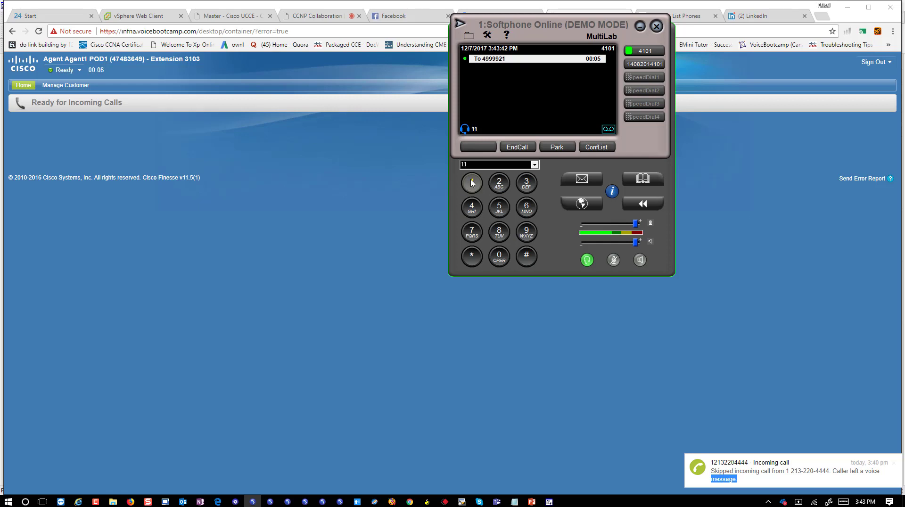
{"action": "left_click", "coordinate": [499, 208]}
{"action": "left_click", "coordinate": [499, 257]}
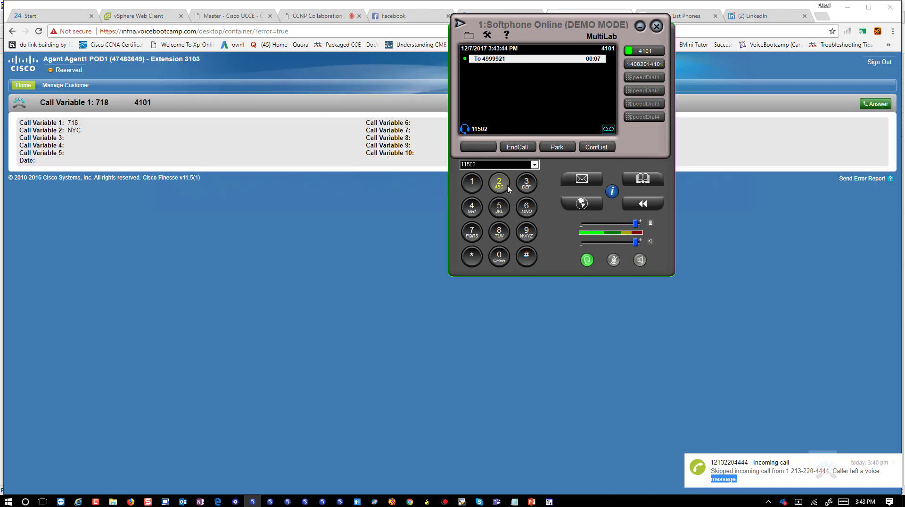
{"action": "left_click_drag", "start_coordinate": [81, 131], "coordinate": [67, 134]}
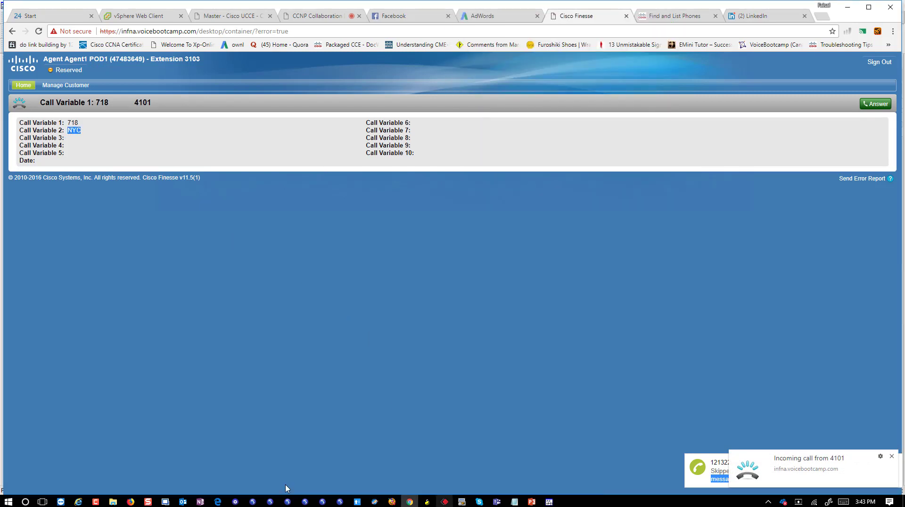
Key in customer 11503 and confirm call variable 2 shows LAS.
{"action": "left_click", "coordinate": [250, 503]}
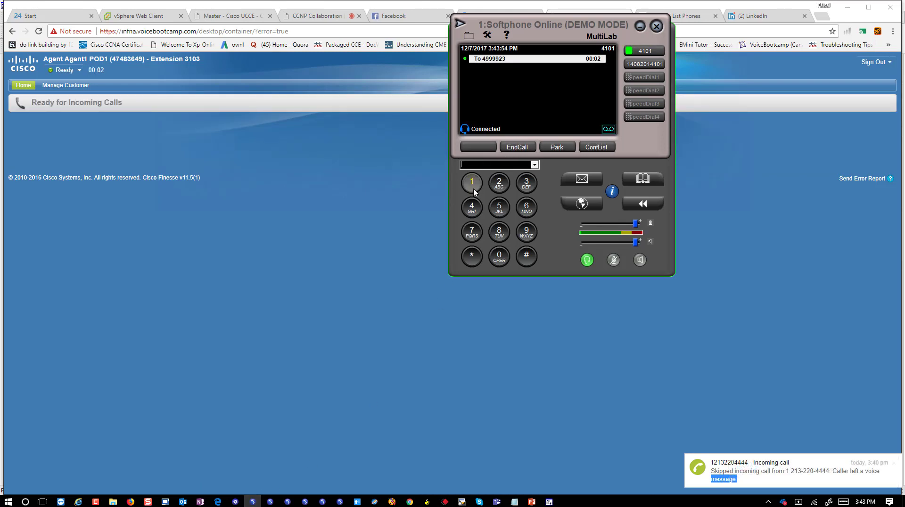
{"action": "left_click", "coordinate": [473, 186]}
{"action": "left_click", "coordinate": [473, 186]}
{"action": "left_click", "coordinate": [499, 208]}
{"action": "left_click", "coordinate": [499, 257]}
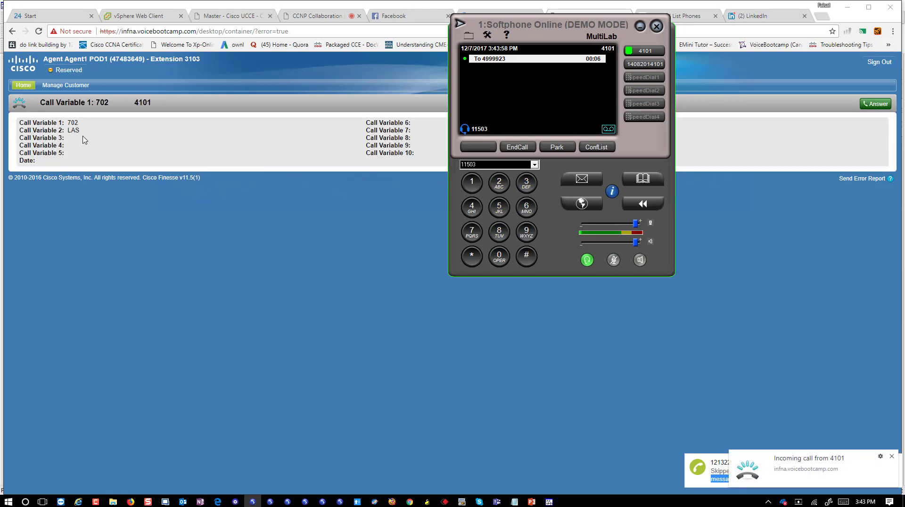
{"action": "left_click_drag", "start_coordinate": [82, 131], "coordinate": [47, 131]}
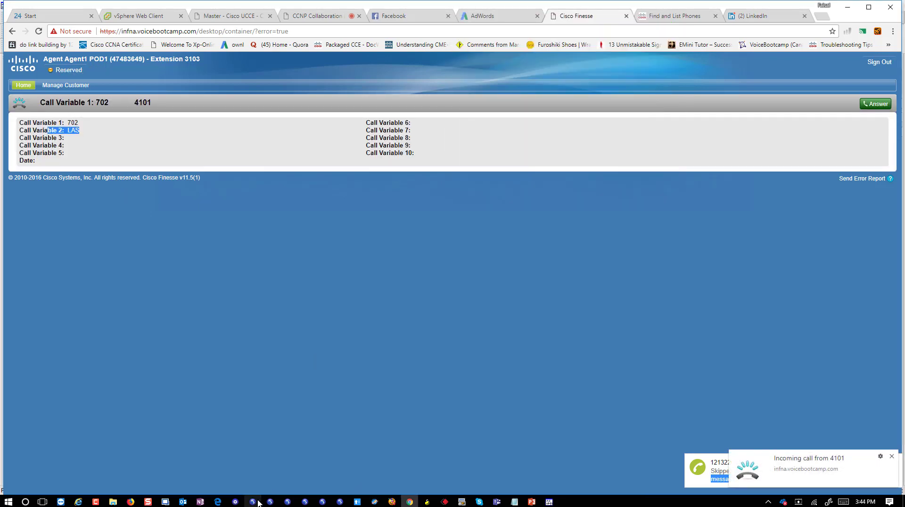
End the test call and close the softphone, returning Finesse to Ready.
{"action": "left_click", "coordinate": [253, 501]}
{"action": "left_click", "coordinate": [517, 147]}
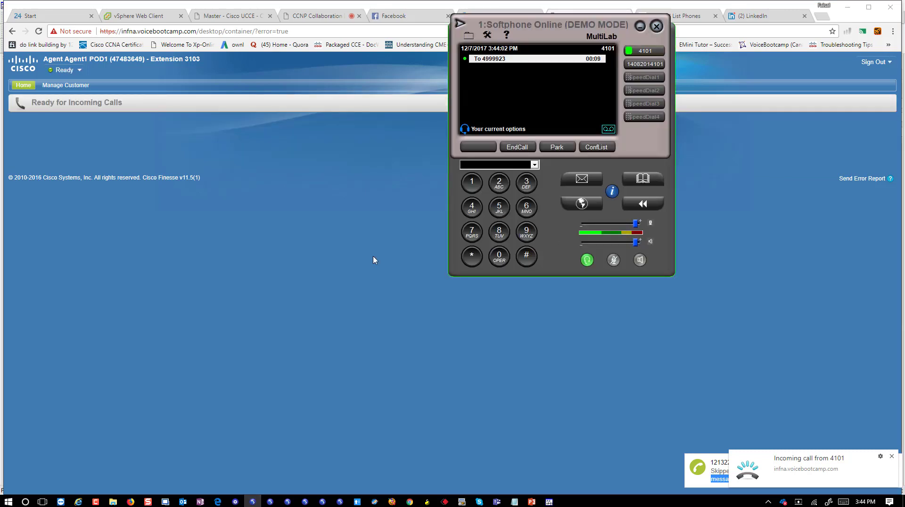
{"action": "left_click", "coordinate": [351, 312]}
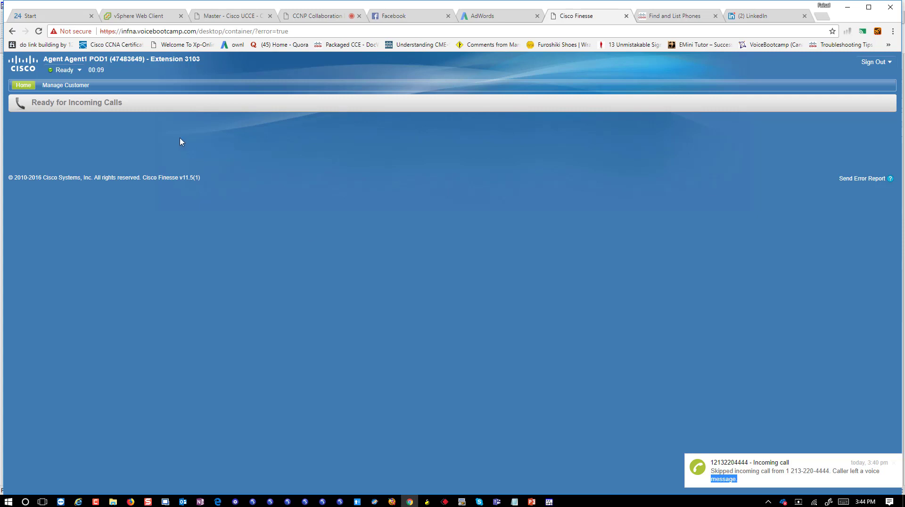
{"action": "left_click_drag", "start_coordinate": [202, 178], "coordinate": [10, 185]}
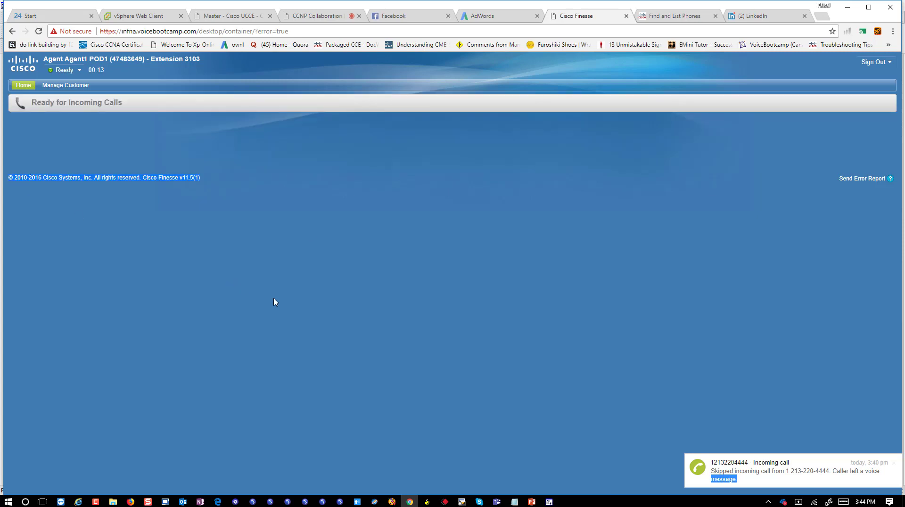